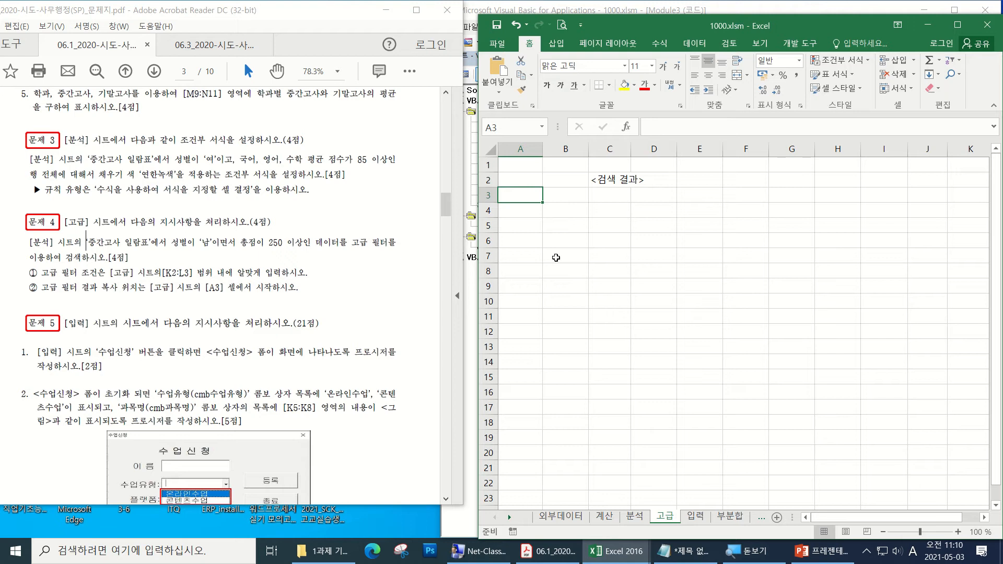
- Enter the criteria heading 성별 in K2 of the 고급 sheet with 남 beneath it in K3
left_click(599, 229)
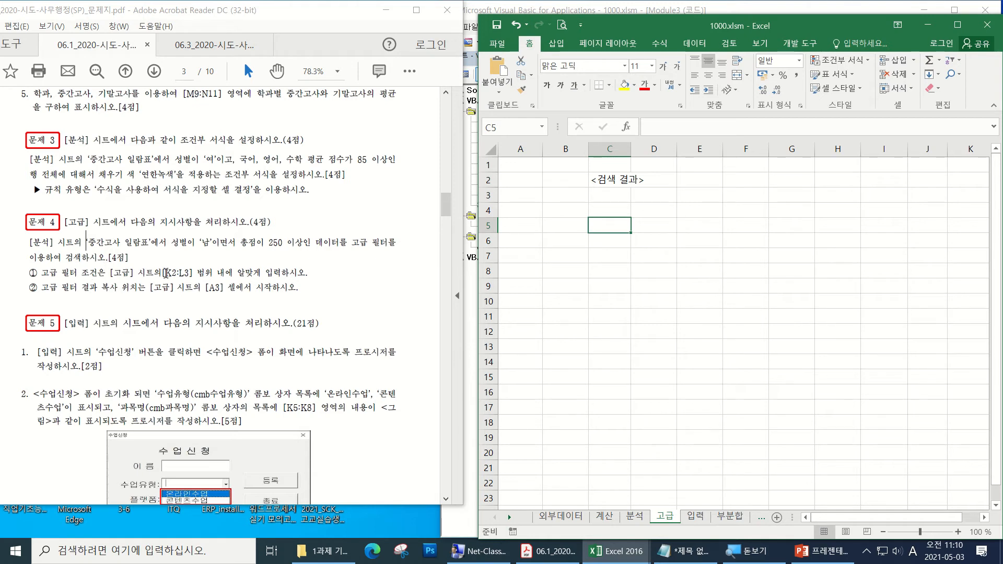
left_click(964, 179)
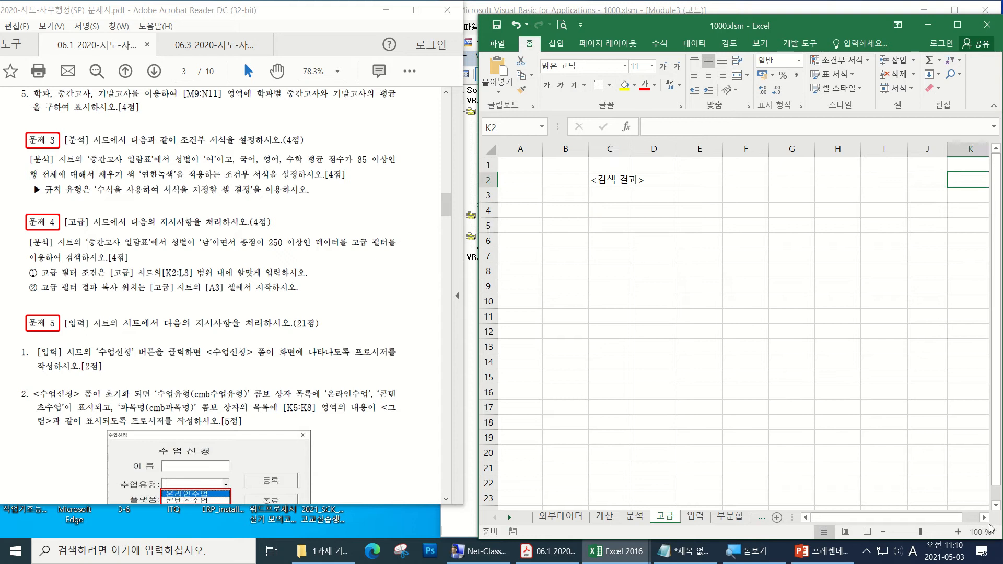
left_click(984, 519)
left_click(985, 519)
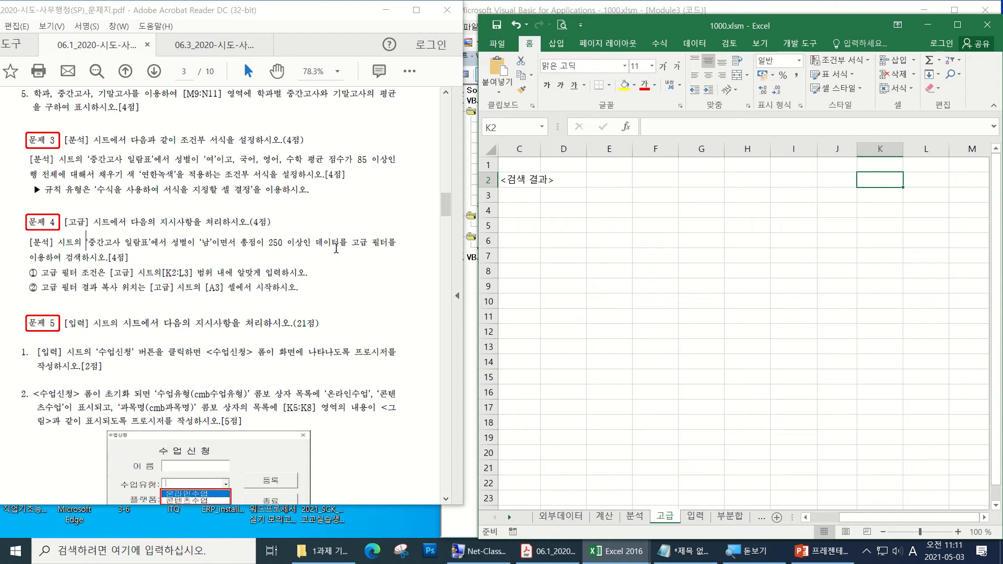
type("tjdquf")
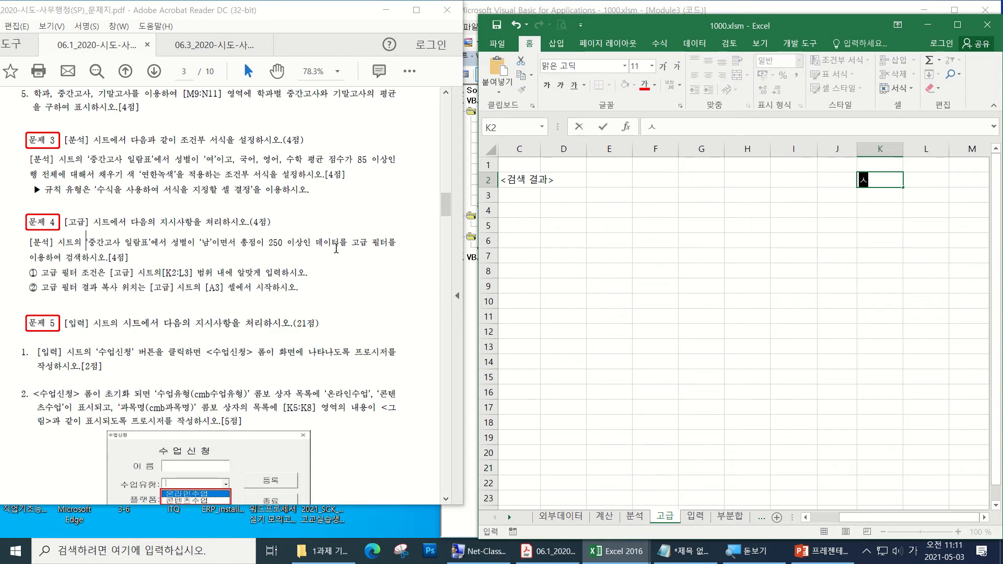
key("Return")
type("skㅁ")
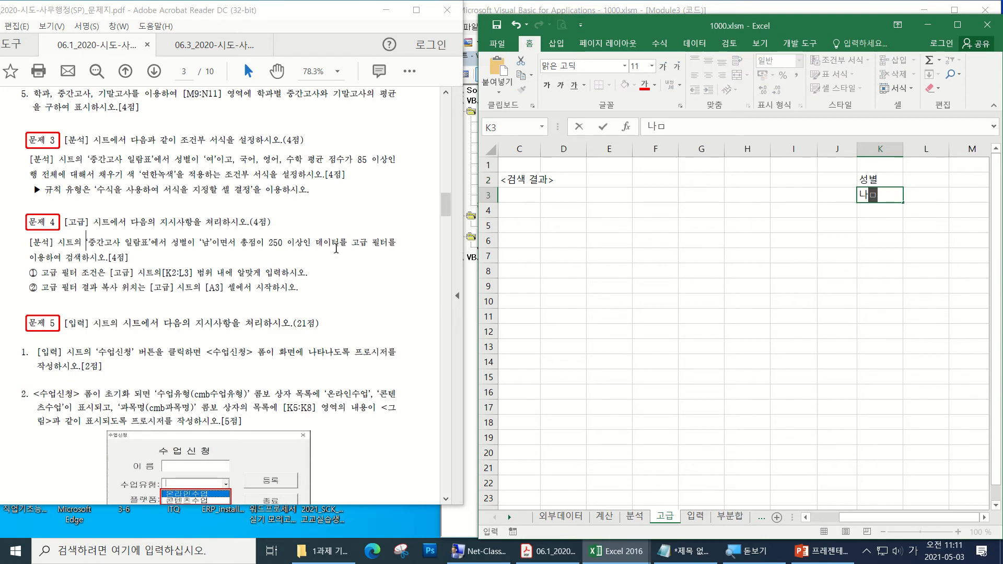
key("BackSpace")
key("BackSpace")
type("남")
key("Return")
- Enter the criteria heading 총점 in L2 and the condition >=250 in L3
key("Up")
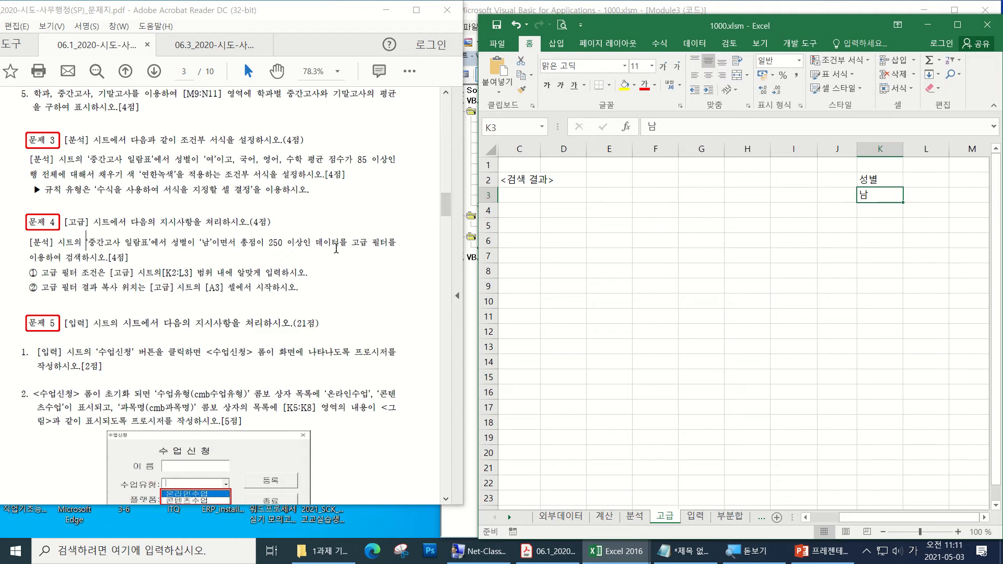
key("Right")
key("Up")
type("ㅊㅗㅇ점")
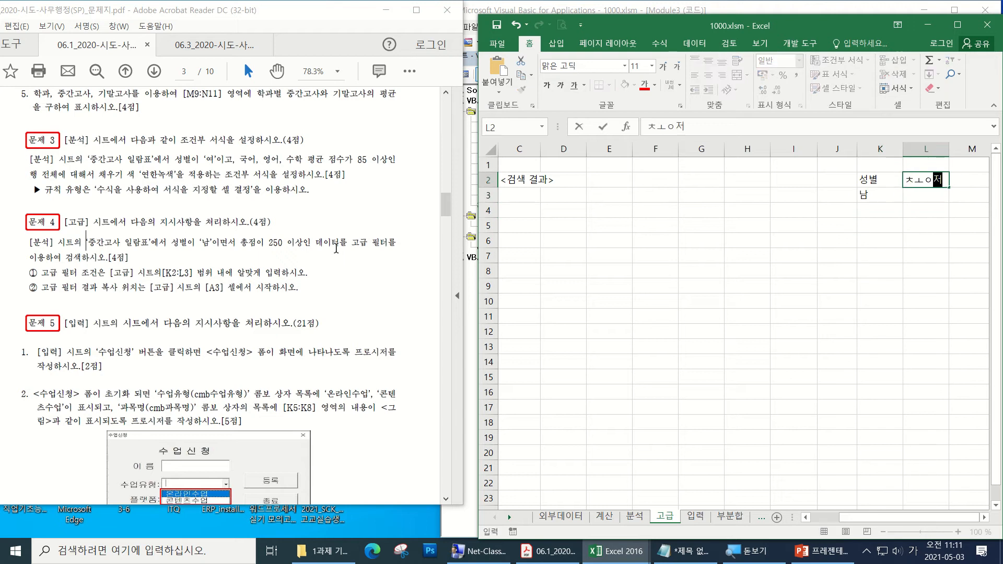
key("BackSpace")
key("BackSpace")
key("BackSpace")
key("BackSpace")
key("BackSpace")
key("BackSpace")
type("초점")
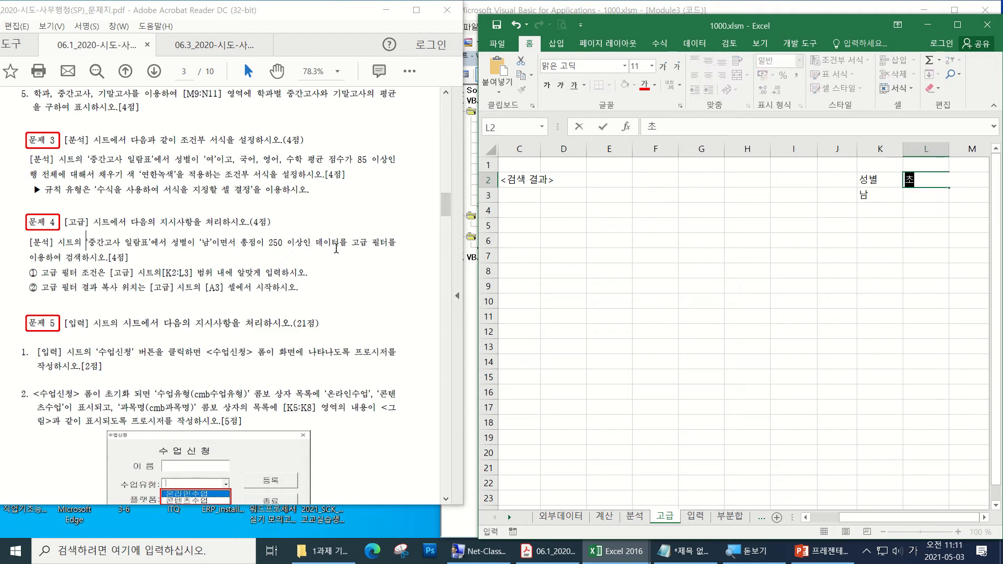
key("BackSpace")
key("BackSpace")
key("BackSpace")
type("ㅇ점")
key("Return")
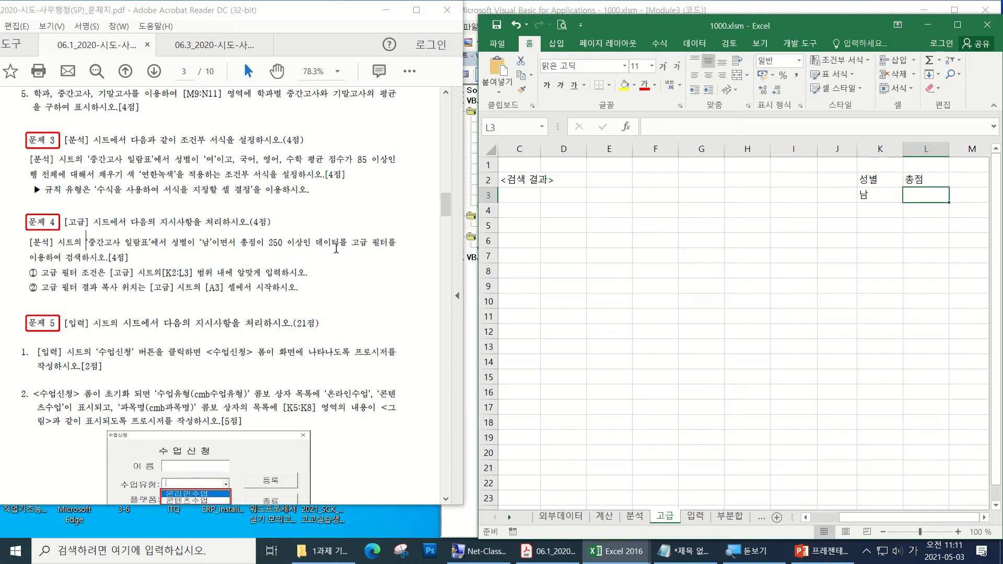
type(">=250")
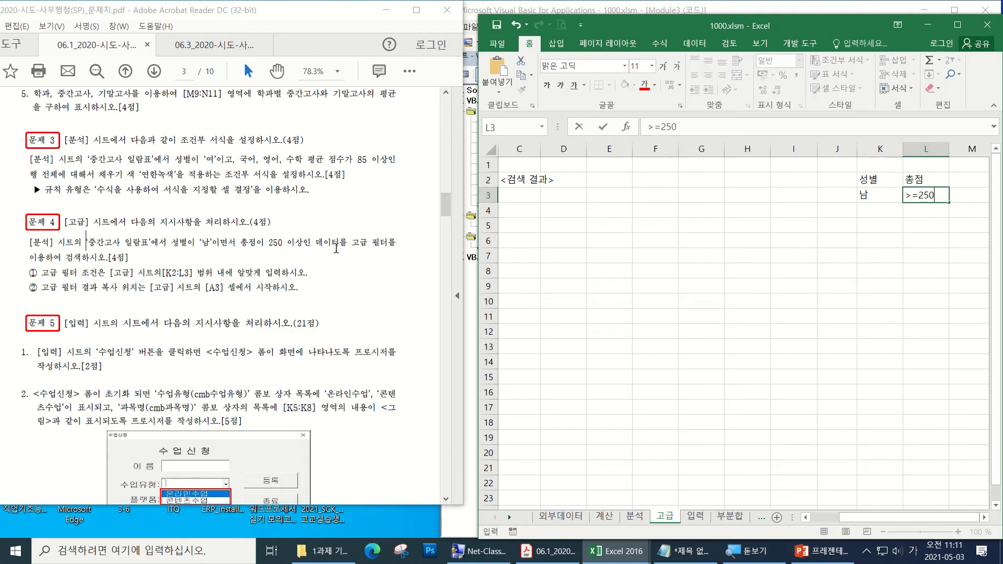
key("Return")
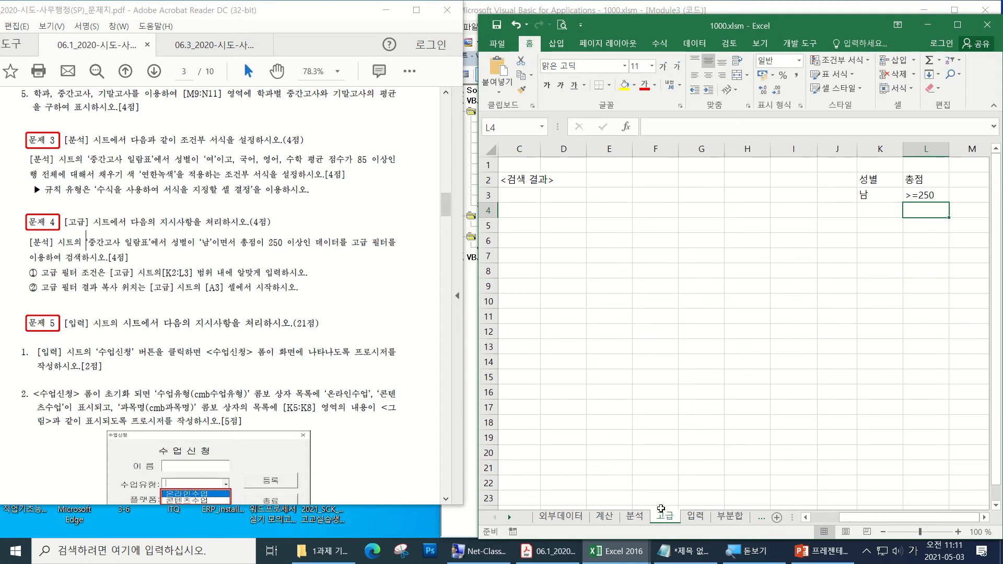
- Compare the 총점 heading in the 분석 sheet's table with the one in L2 of 고급, checking L2 for trailing spaces
left_click(633, 519)
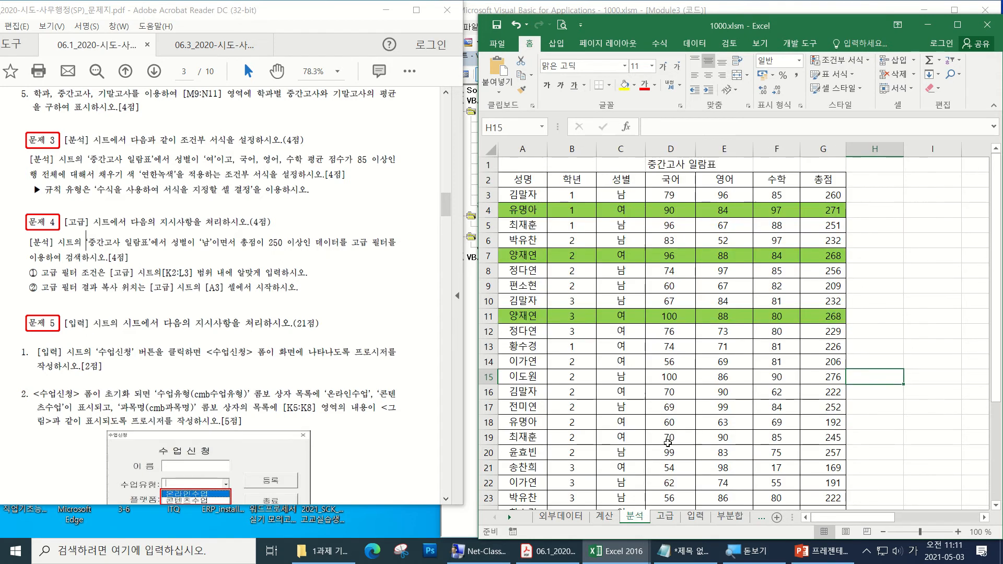
left_click(806, 177)
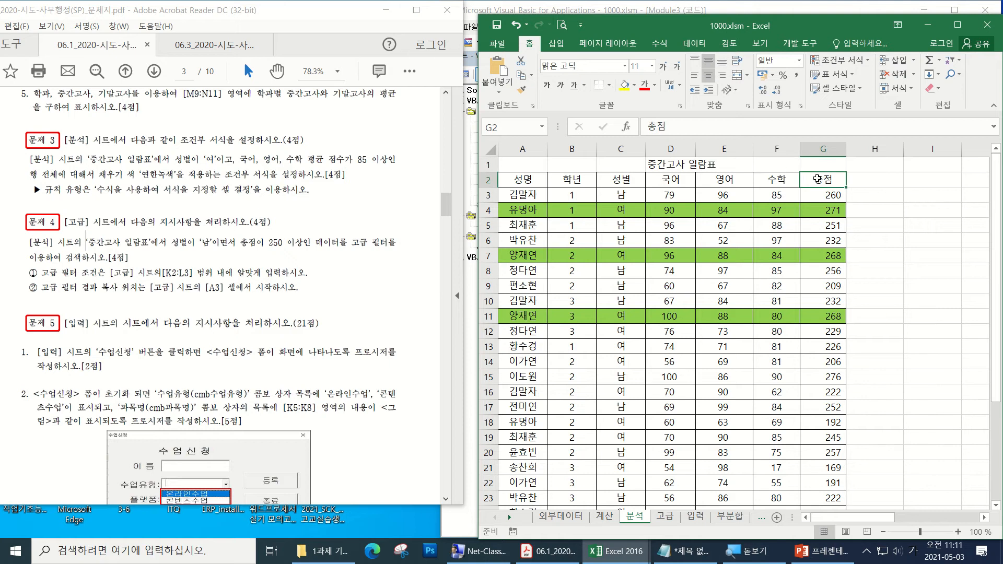
left_click(666, 518)
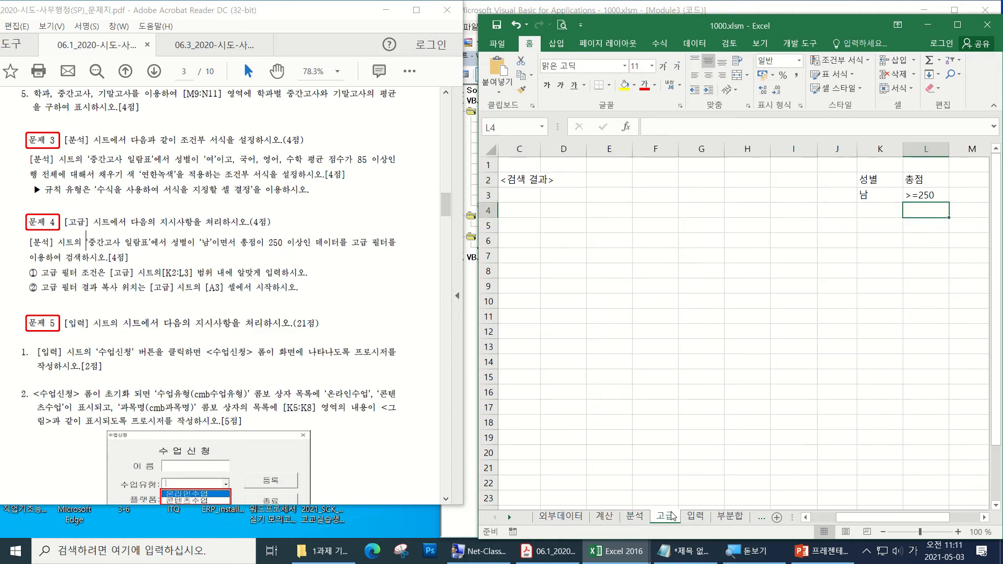
left_click(936, 181)
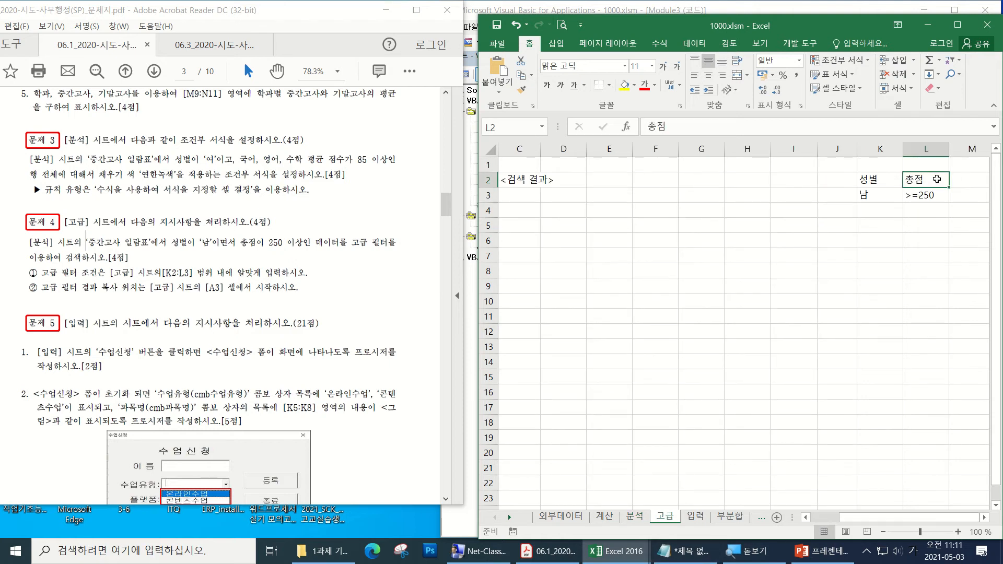
double_click(938, 179)
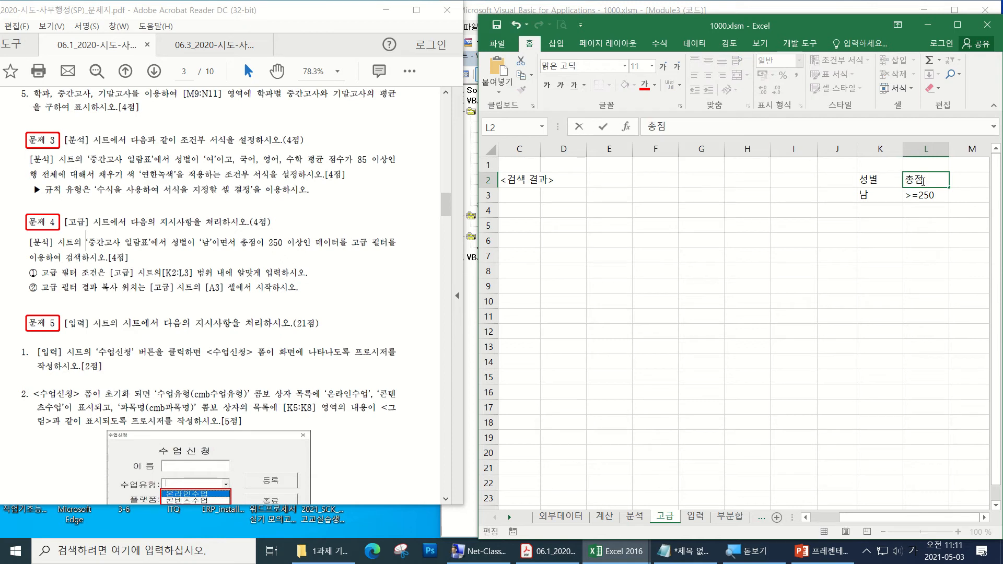
left_click_drag(924, 182, 942, 180)
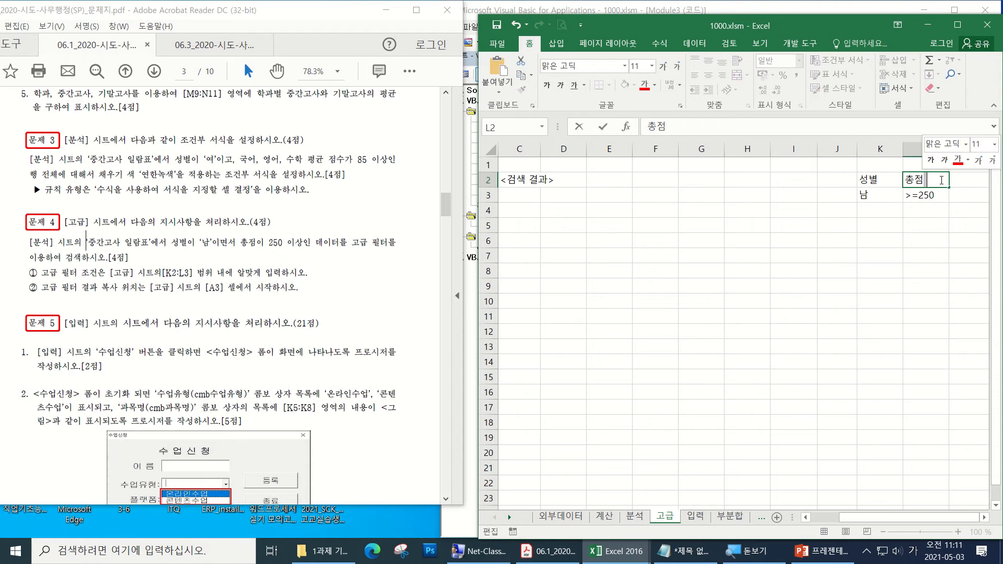
key("BackSpace")
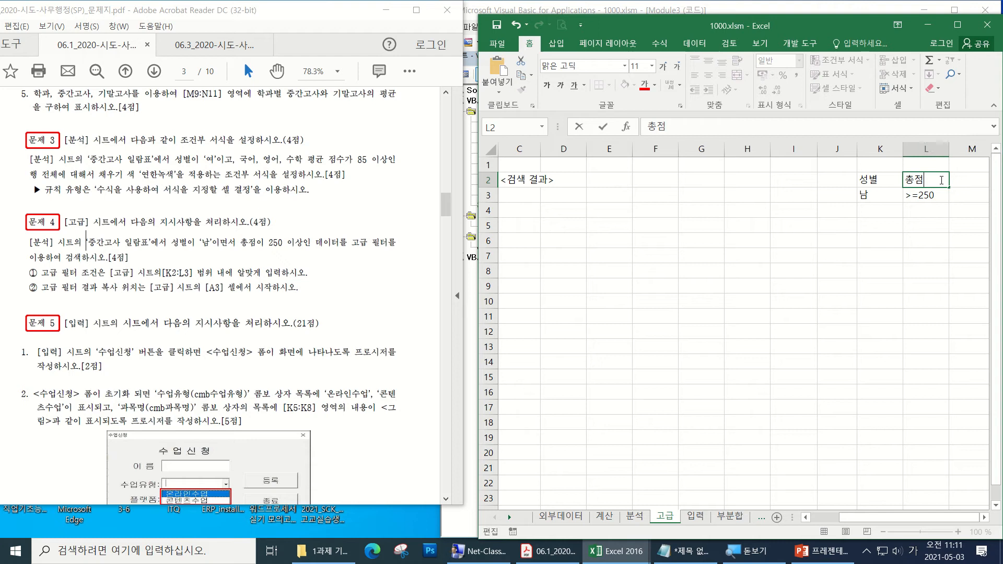
key("Return")
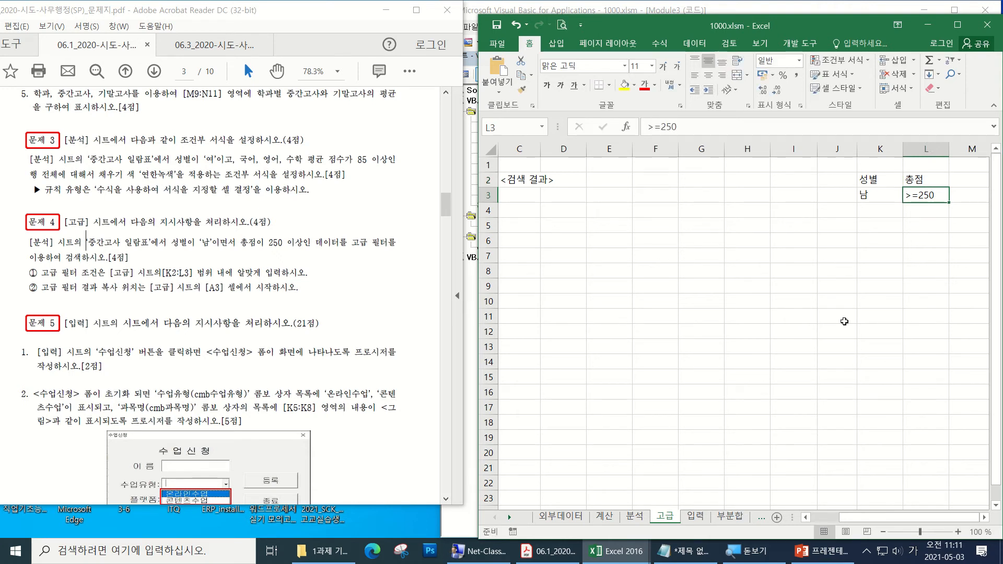
- Inspect the 총점 heading in G2 of the 분석 sheet for trailing spaces
left_click(636, 517)
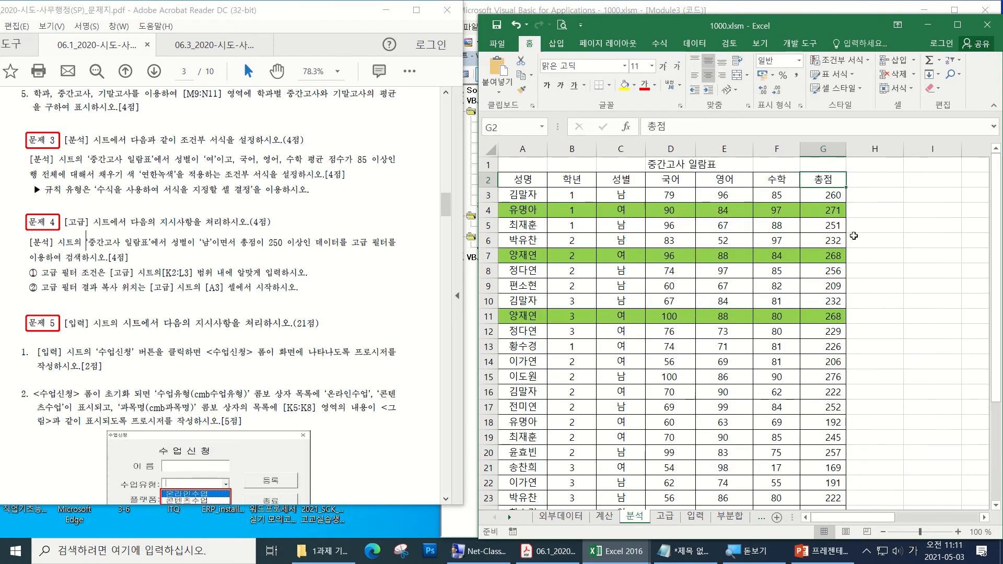
double_click(834, 180)
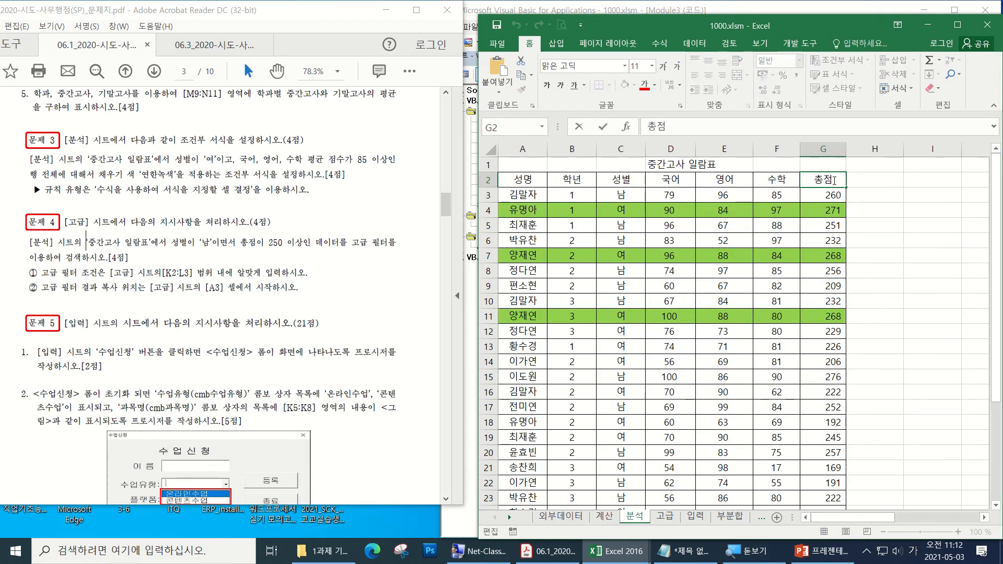
left_click(900, 258)
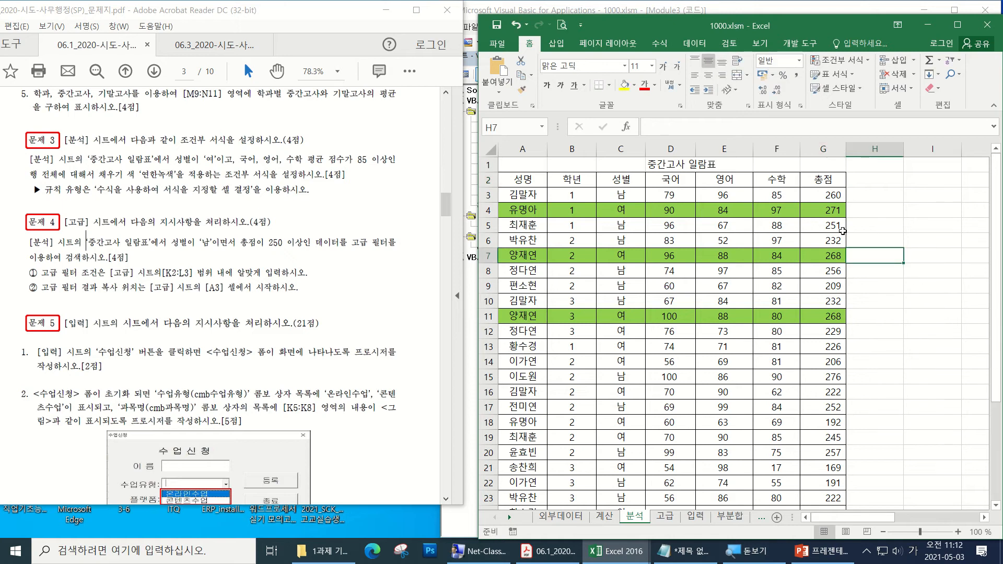
- Copy the 성별 and 총점 headings from C2 and G2 of the 분석 sheet to K6 of the 고급 sheet
left_click(626, 181)
left_click(825, 179, "ctrl")
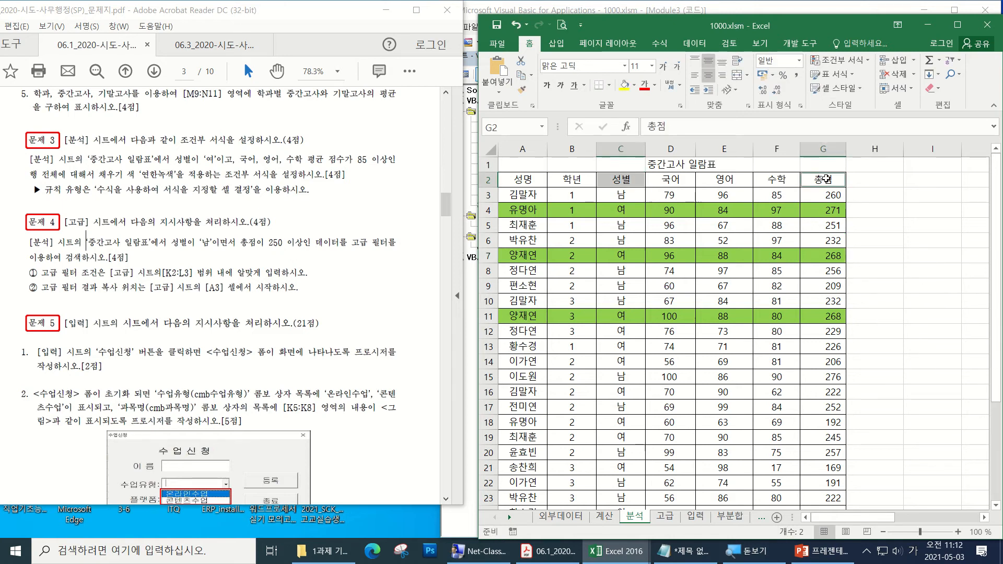
key("ctrl+c")
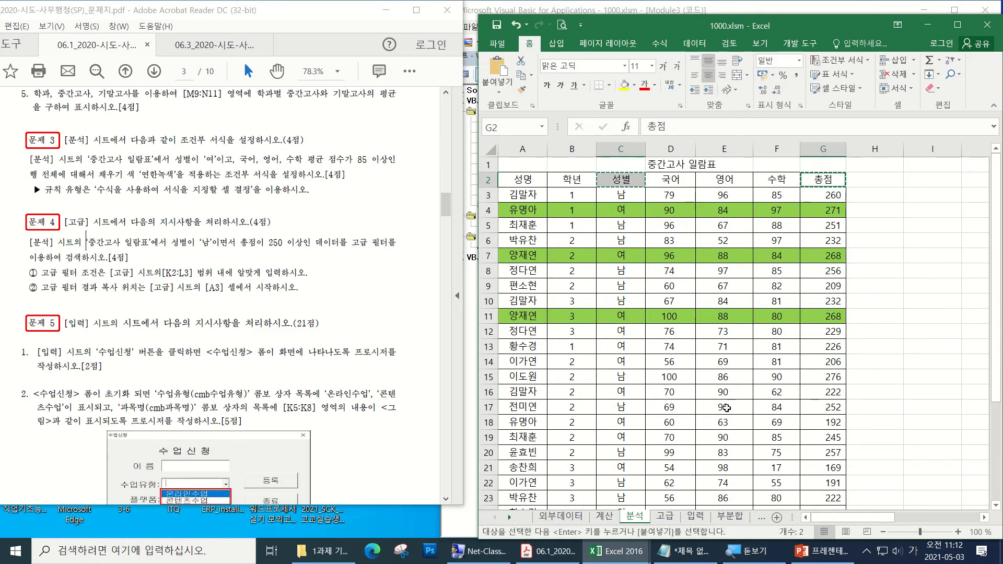
left_click(666, 512)
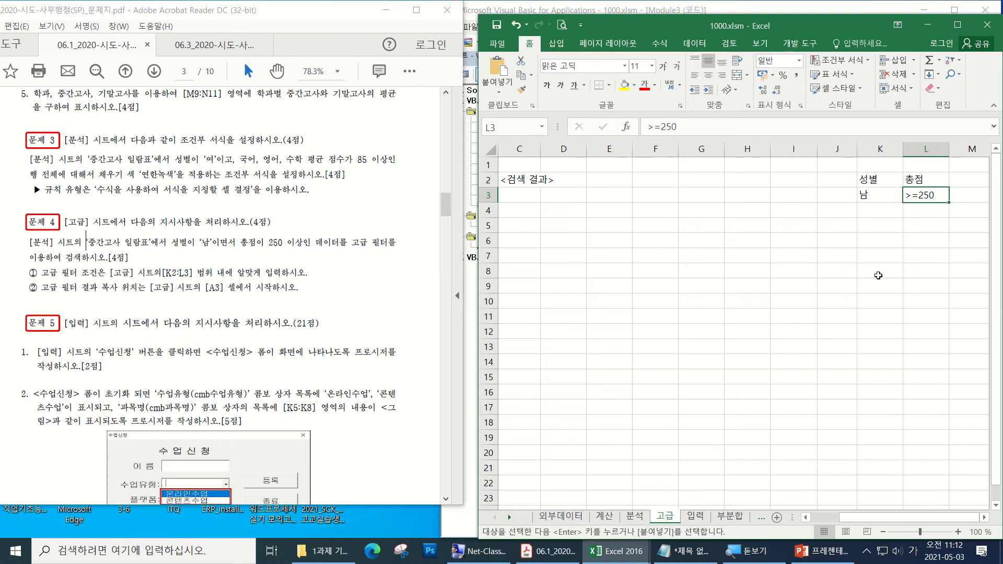
left_click(877, 241)
key("ctrl+v")
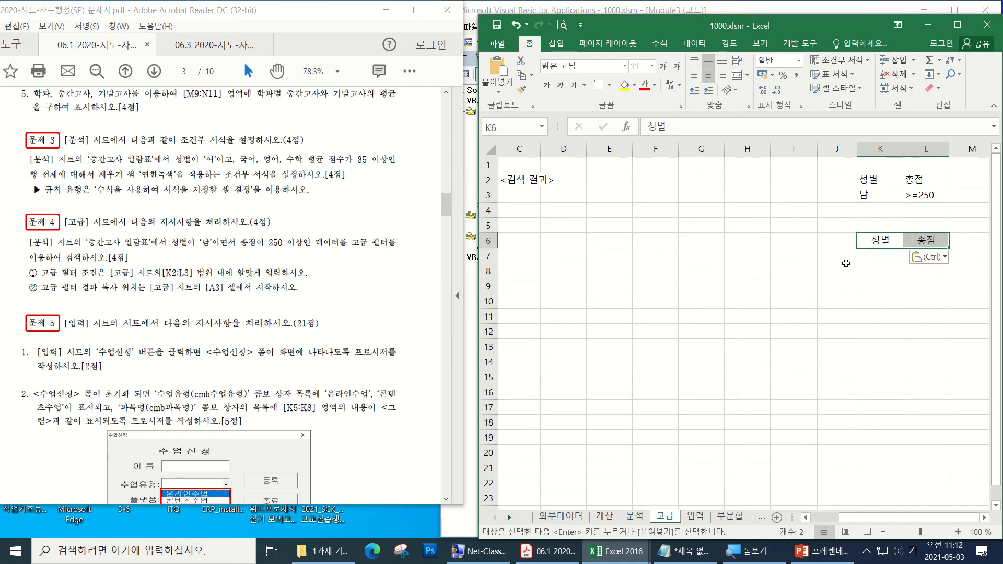
- Paste the copied 성별 and 총점 headings as values only at K8
left_click(880, 279)
right_click(880, 280)
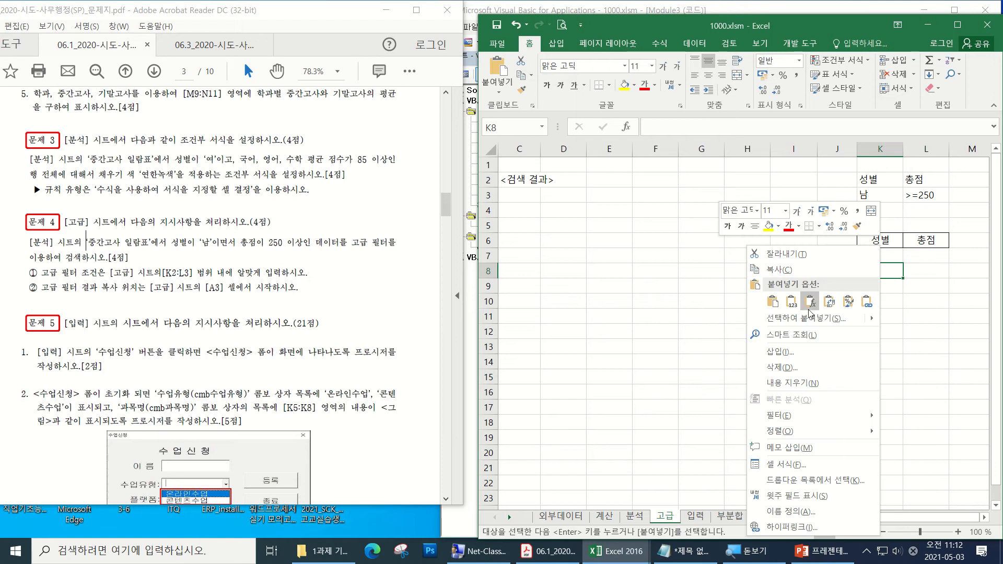
left_click(792, 302)
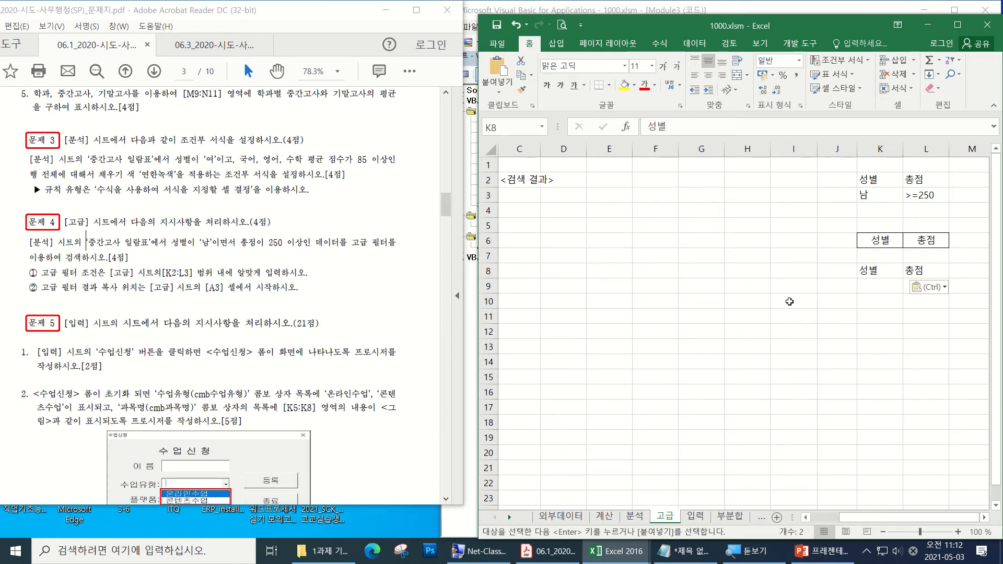
- End the copy mode and clear the contents of K5:L8
left_click(877, 243)
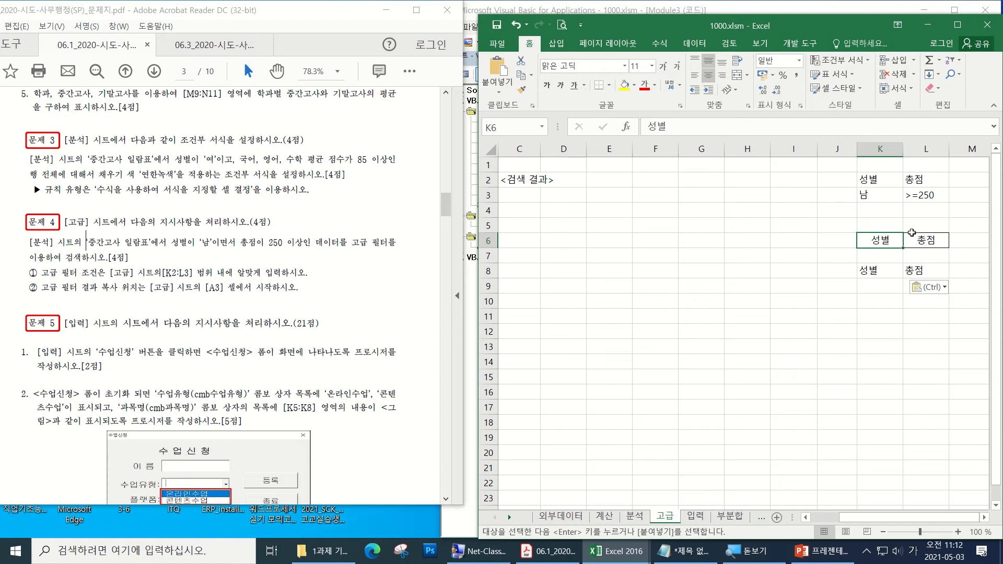
left_click_drag(886, 222, 932, 270)
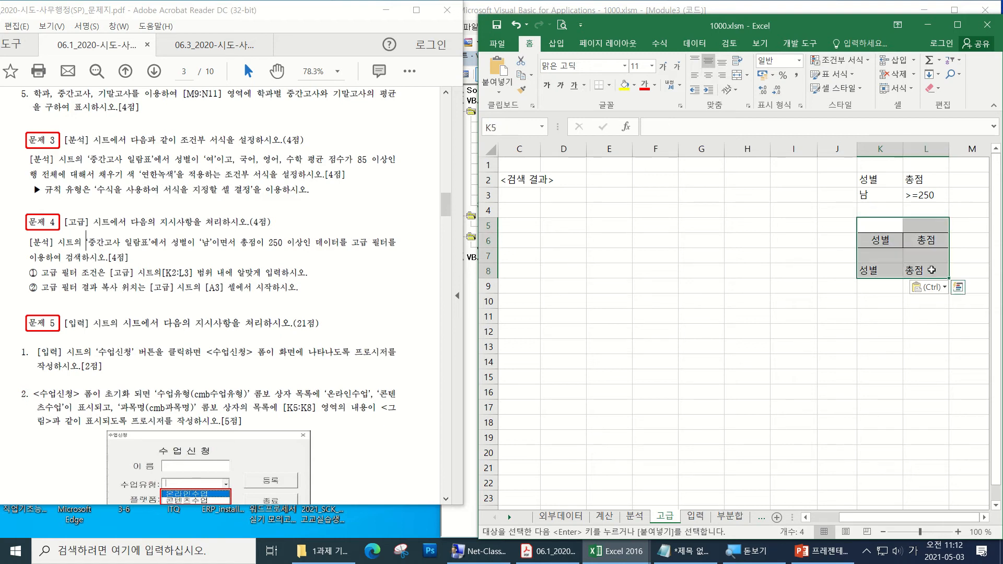
key("Escape")
key("Delete")
left_click(965, 308)
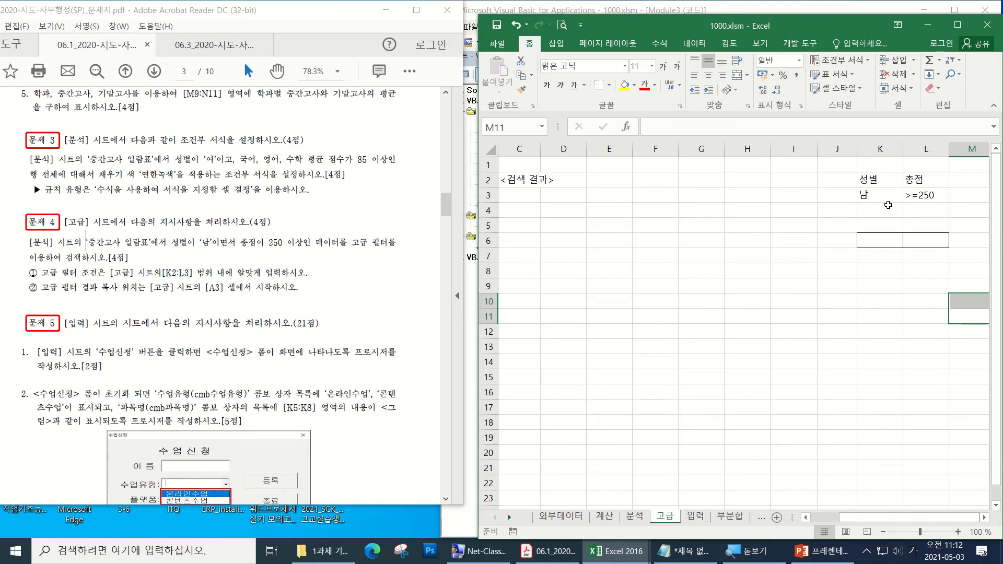
- Delete row 6 of the 고급 sheet to remove the leftover cell borders
left_click(882, 191)
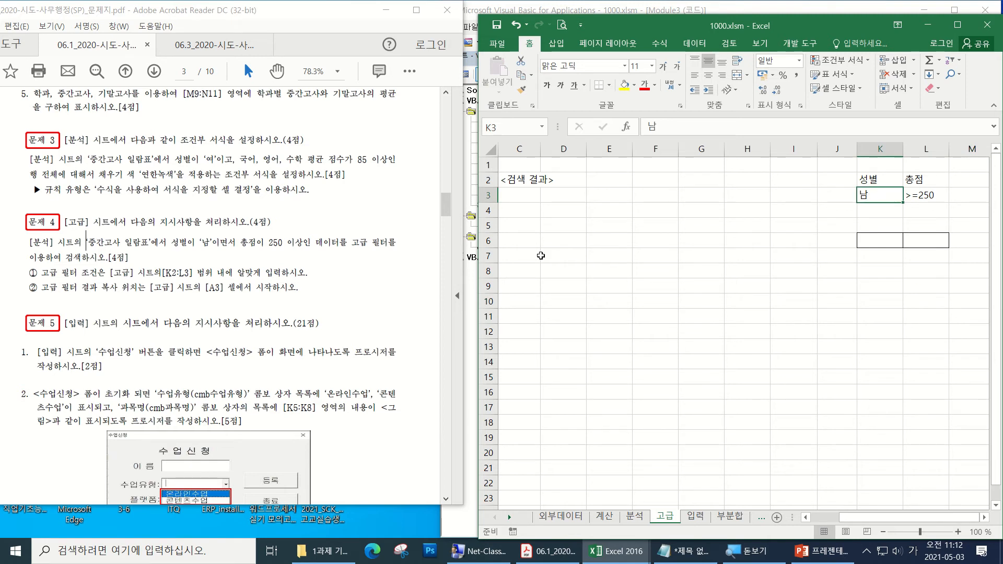
left_click(489, 240)
right_click(489, 241)
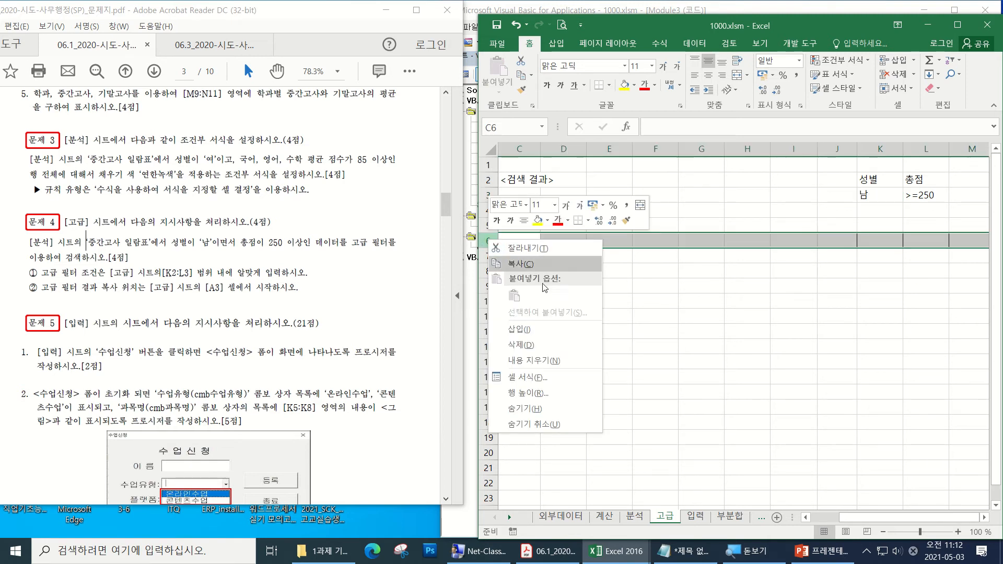
left_click(534, 341)
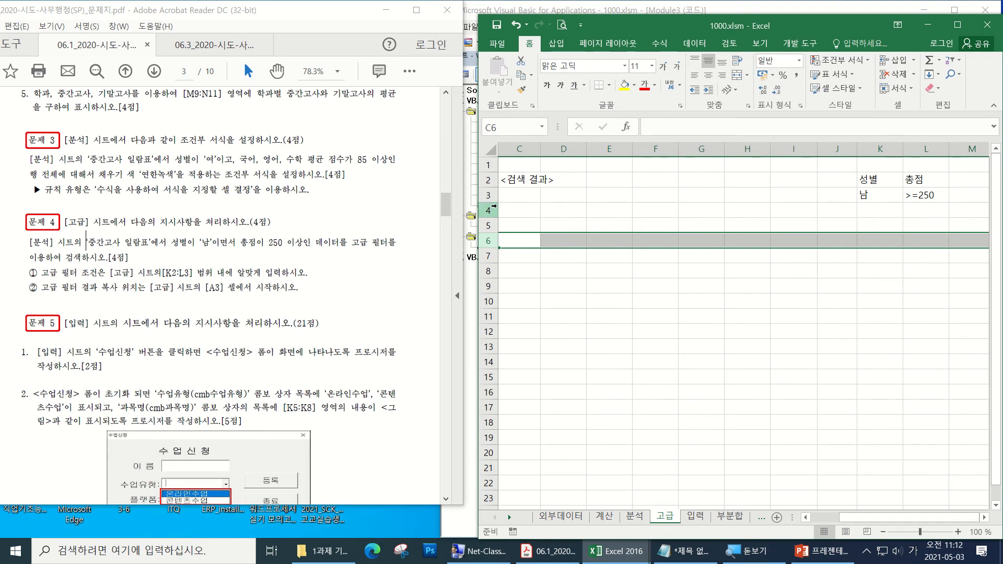
left_click(519, 200)
left_click(670, 259)
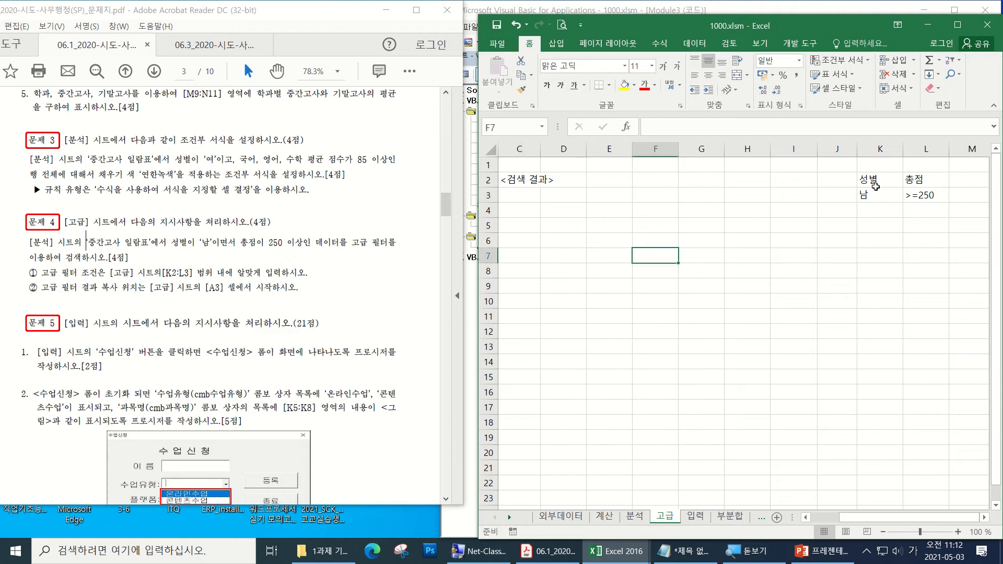
- Start an advanced filter on the 고급 sheet that copies its results to another location
left_click(880, 183)
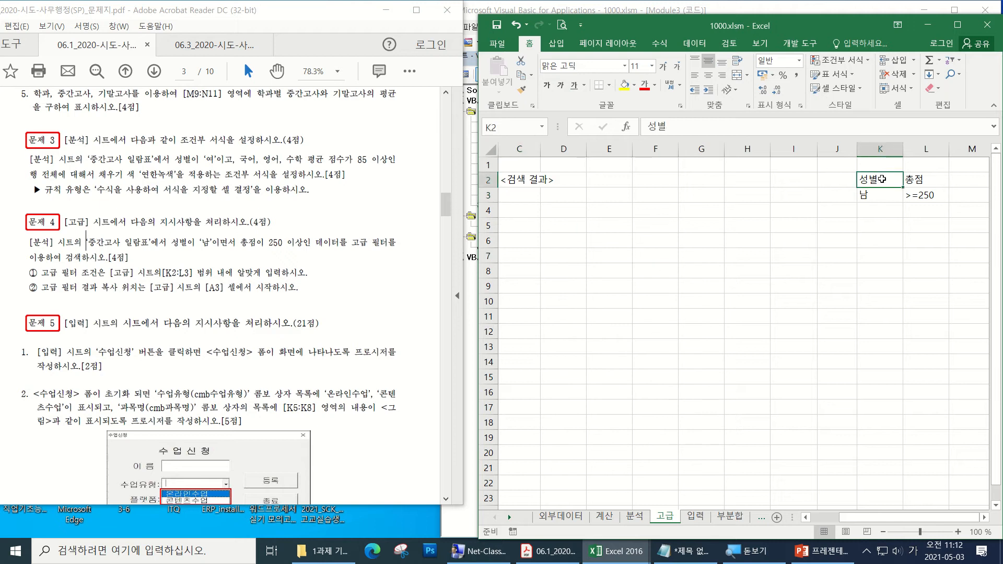
left_click(576, 260)
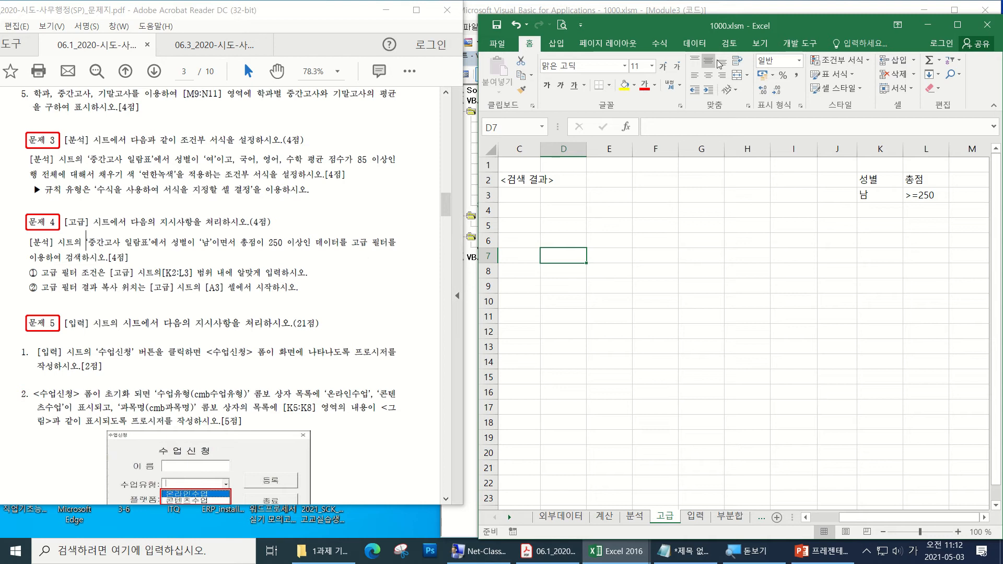
left_click(694, 42)
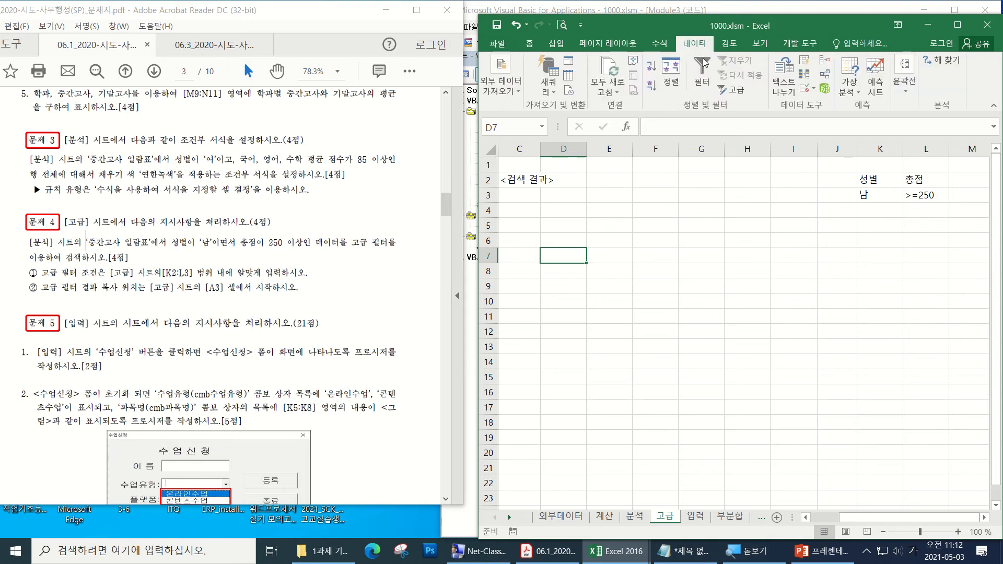
left_click(736, 90)
left_click(638, 282)
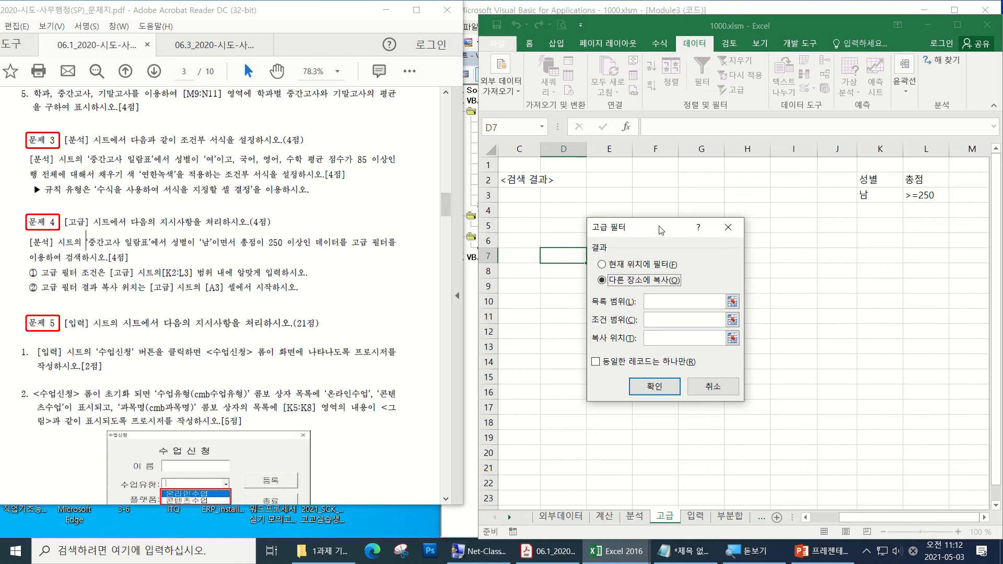
left_click_drag(660, 227, 742, 173)
- Set the filter's list range to A2:G32 of the 분석 sheet and its criteria range to K2:L3 of the 고급 sheet
left_click(740, 245)
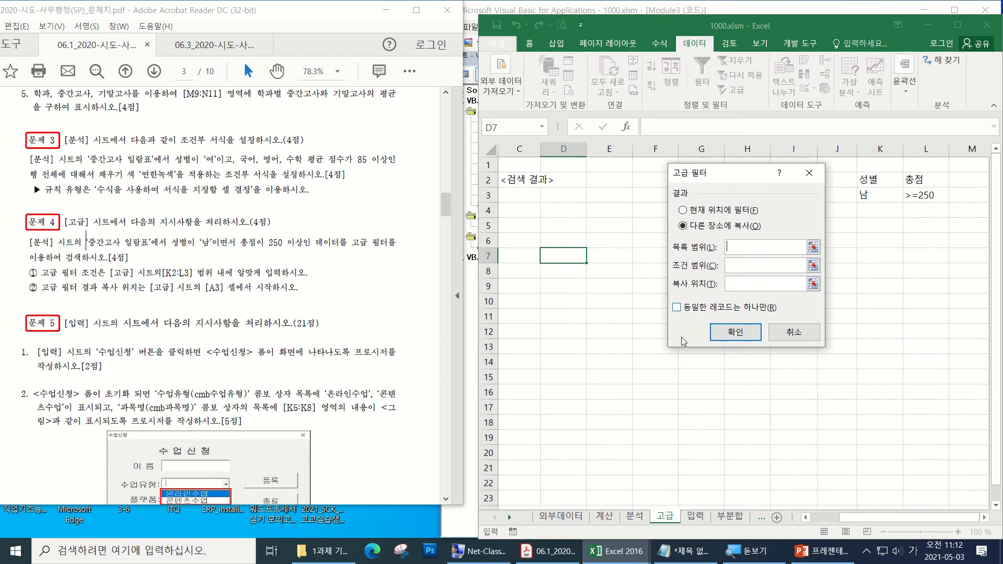
left_click(635, 518)
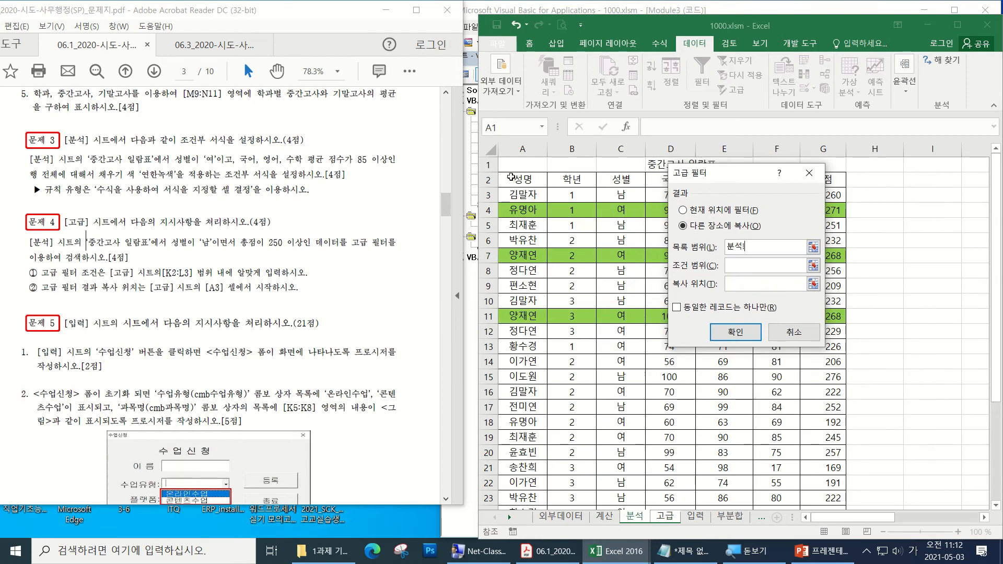
left_click_drag(515, 180, 826, 452)
left_click(749, 265)
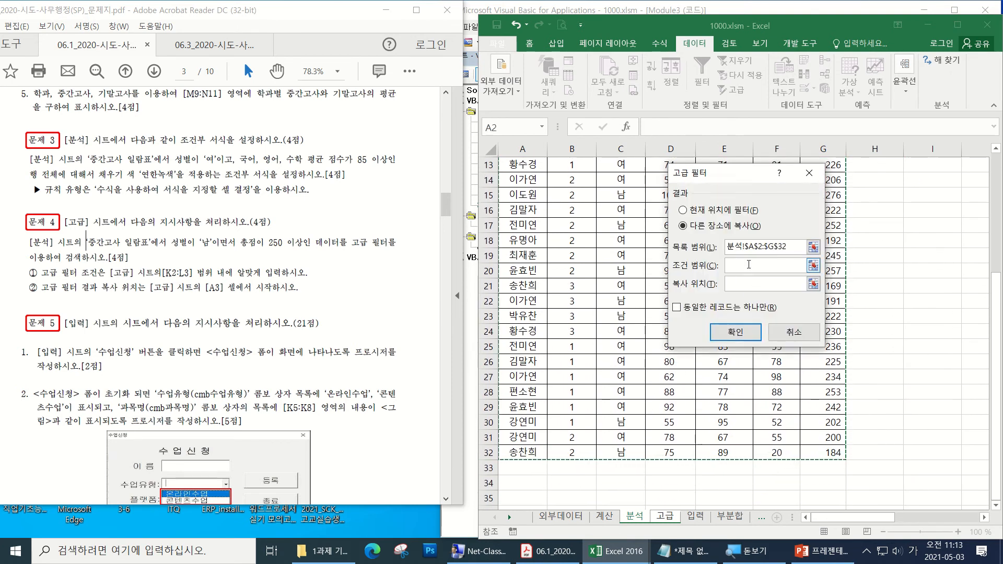
left_click(665, 516)
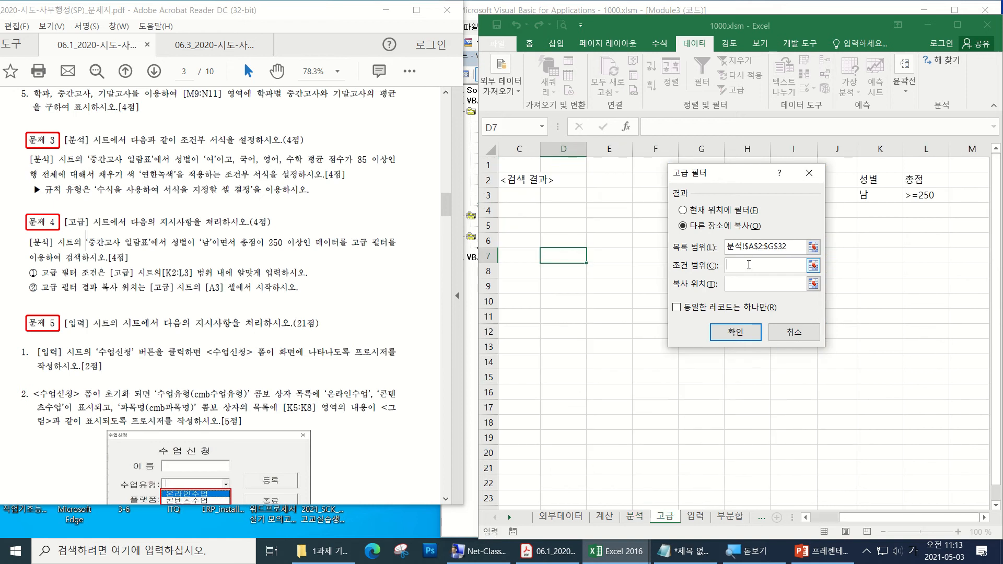
left_click_drag(865, 179, 915, 198)
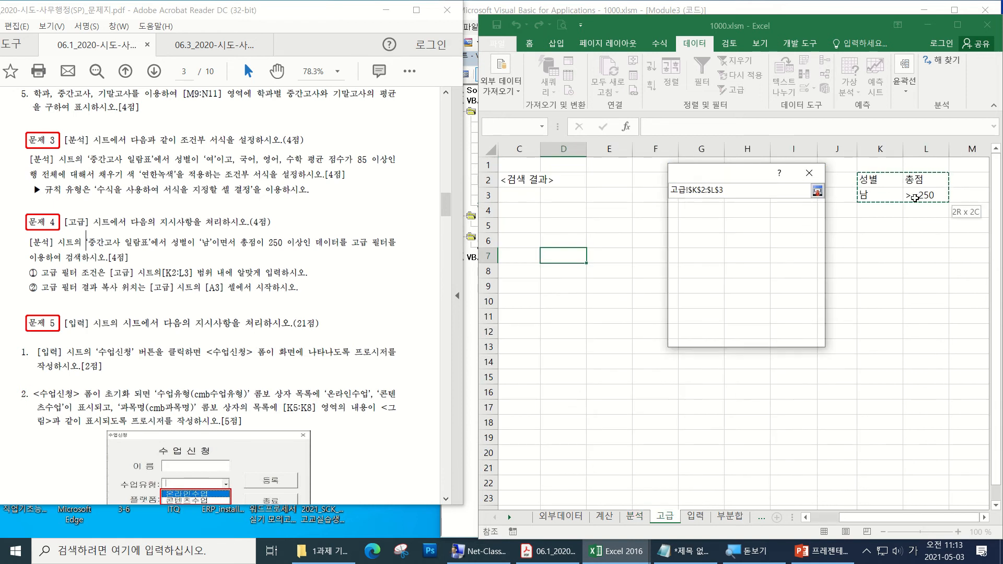
- Set the copy destination to A3 of the 고급 sheet and run the advanced filter
left_click(756, 284)
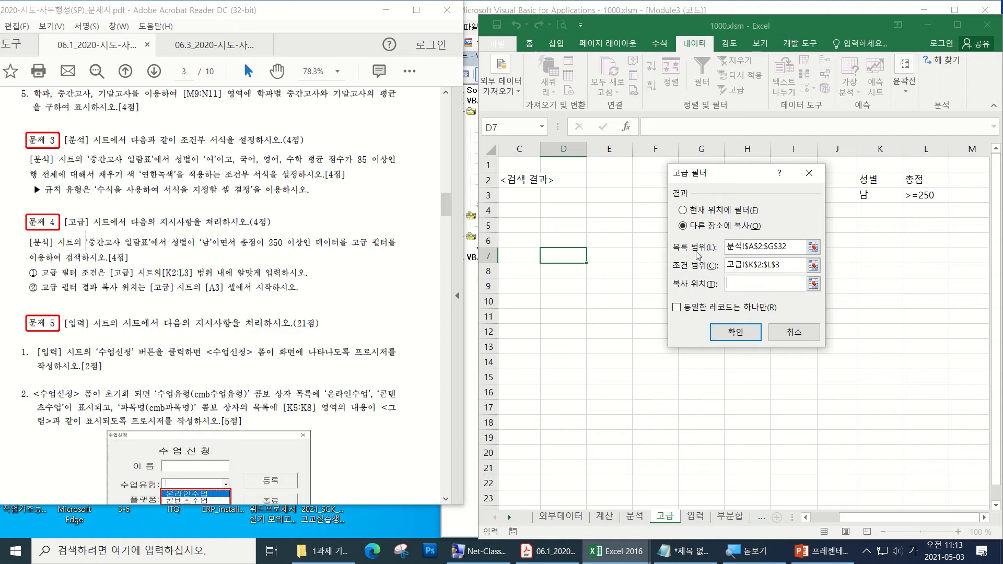
left_click(517, 196)
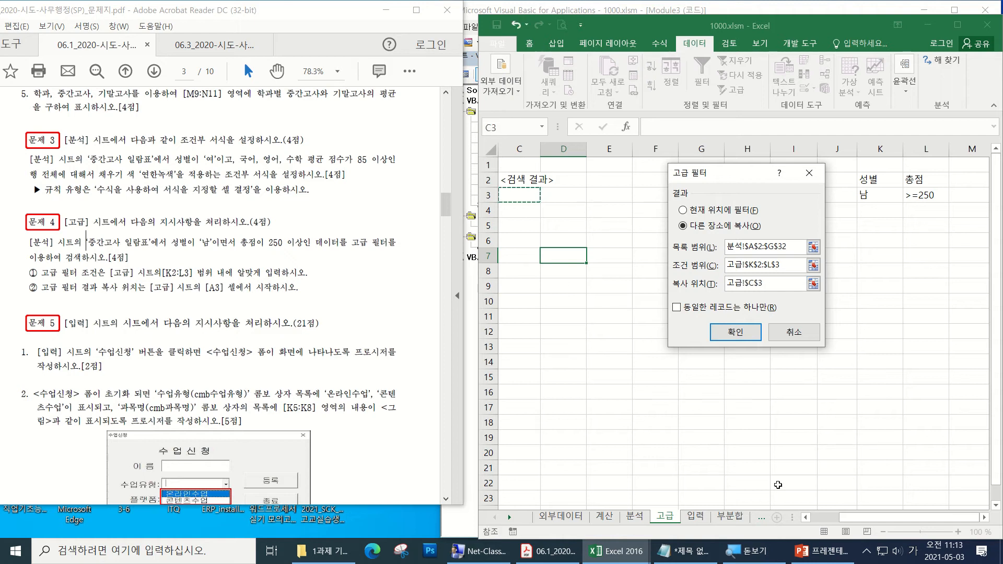
left_click_drag(870, 518, 842, 517)
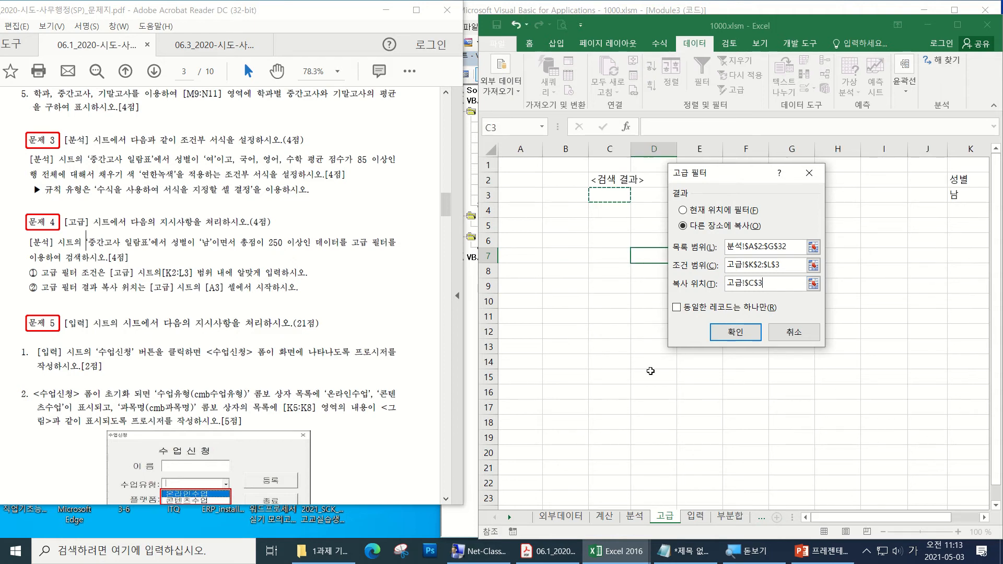
left_click(516, 194)
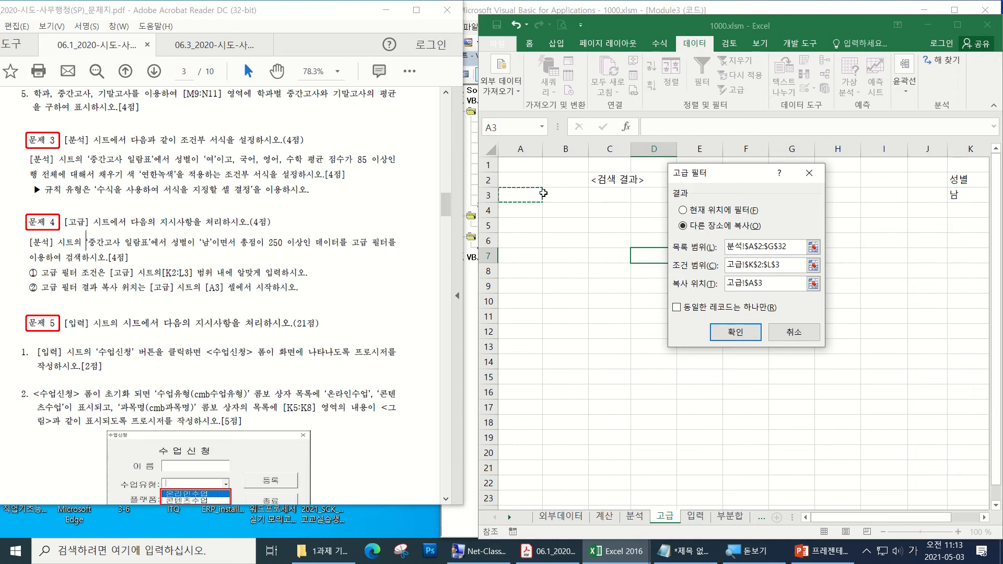
left_click(737, 335)
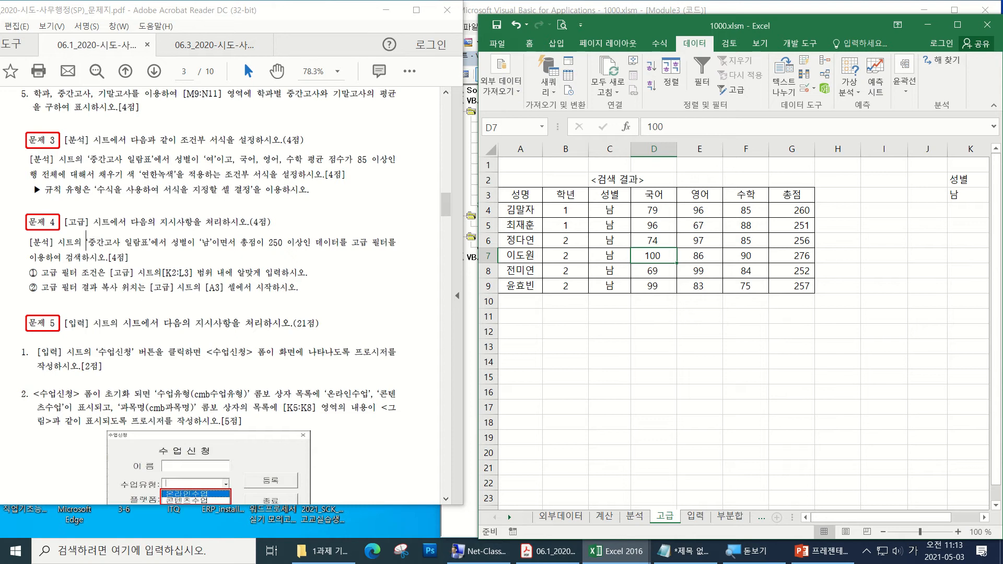
- Enter the heading 수식 in K6 of the 고급 sheet and clear the cell again
left_click(984, 518)
left_click(984, 517)
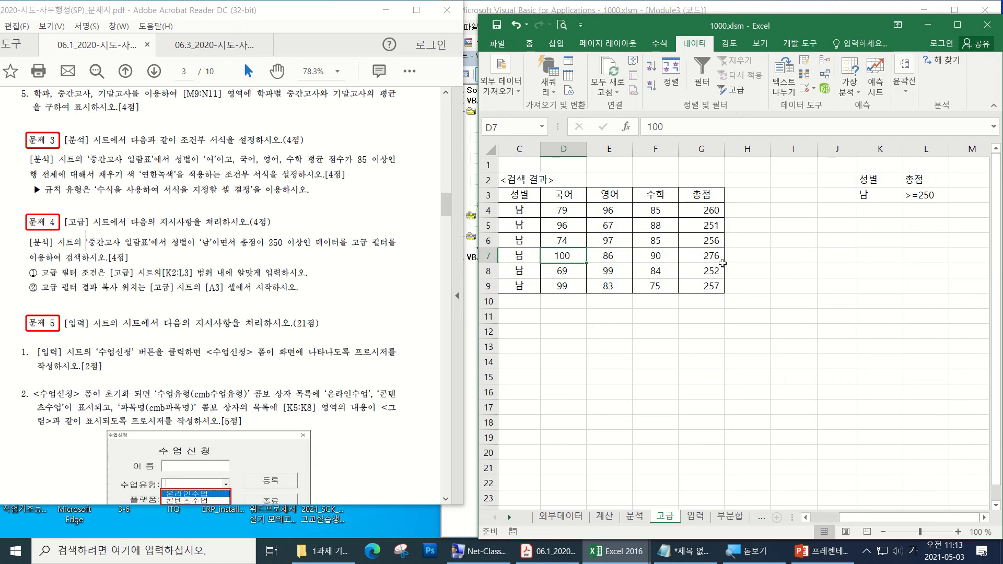
left_click(878, 246)
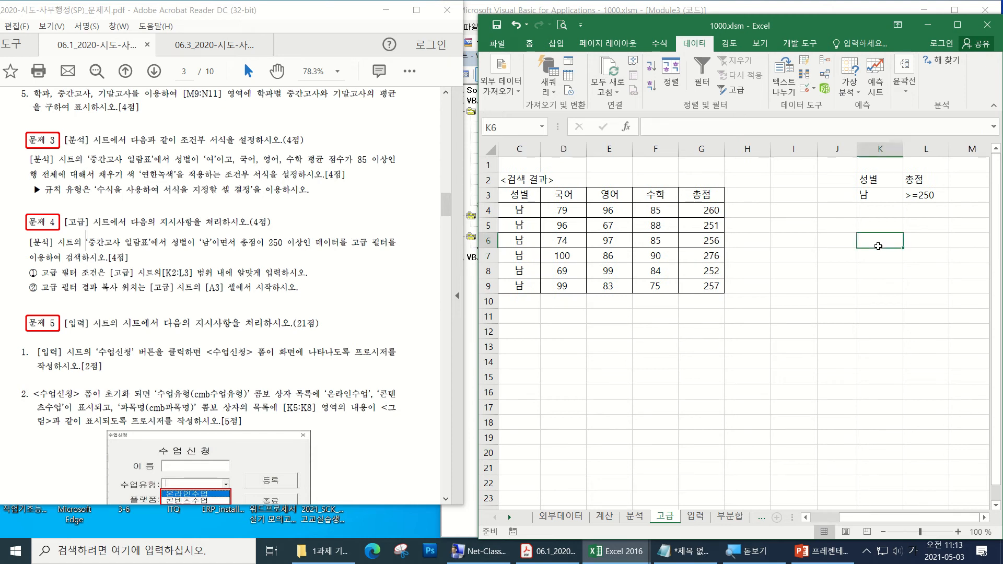
type("ㅅ우ㅅ")
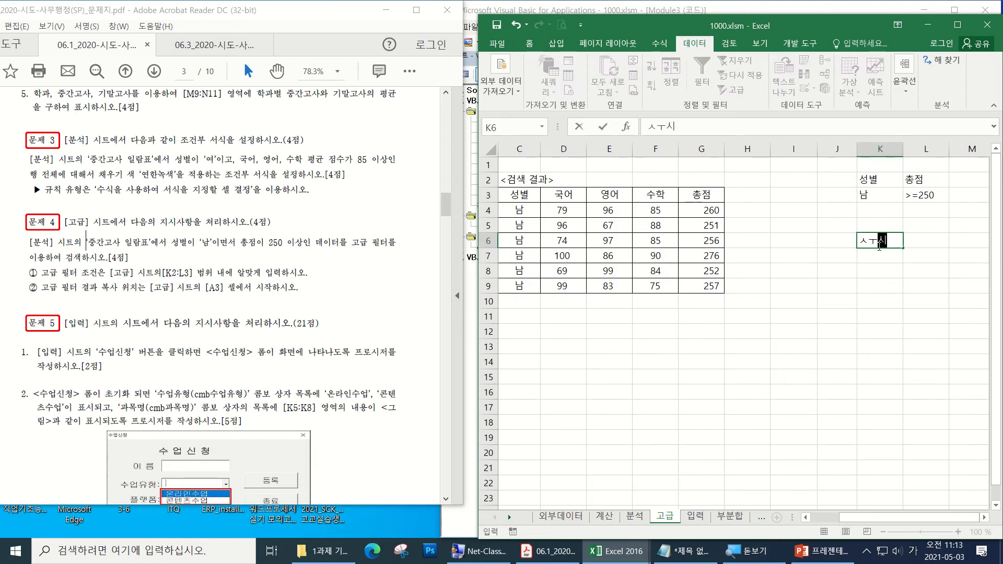
key("BackSpace")
key("BackSpace")
key("BackSpace")
type("ㅅ수식")
key("Return")
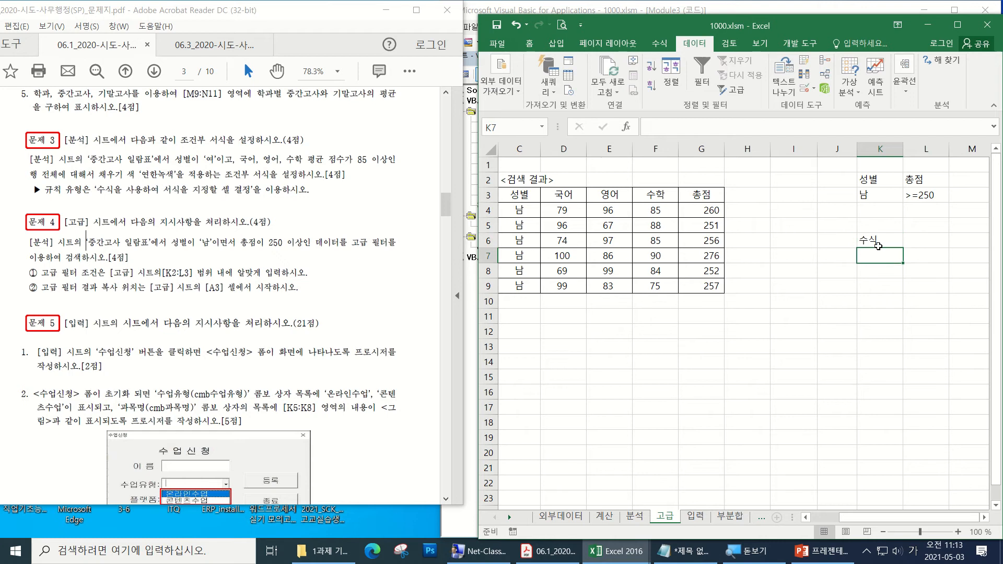
key("Up")
key("Right")
key("Down")
key("Left")
key("Up")
key("Delete")
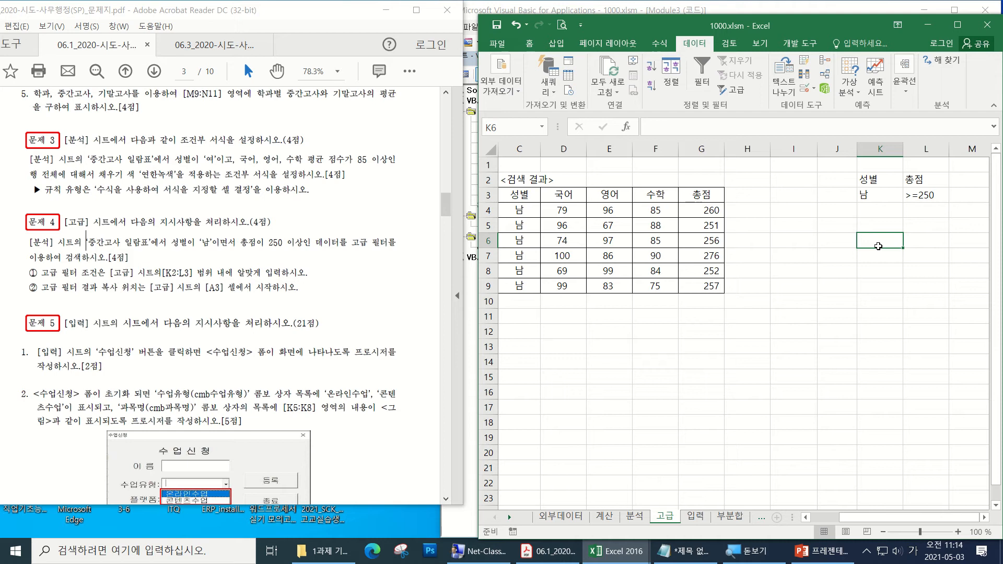
- Enter the heading 수식 in K6 of the 고급 sheet
type("ㅅㄱ식")
key("Return")
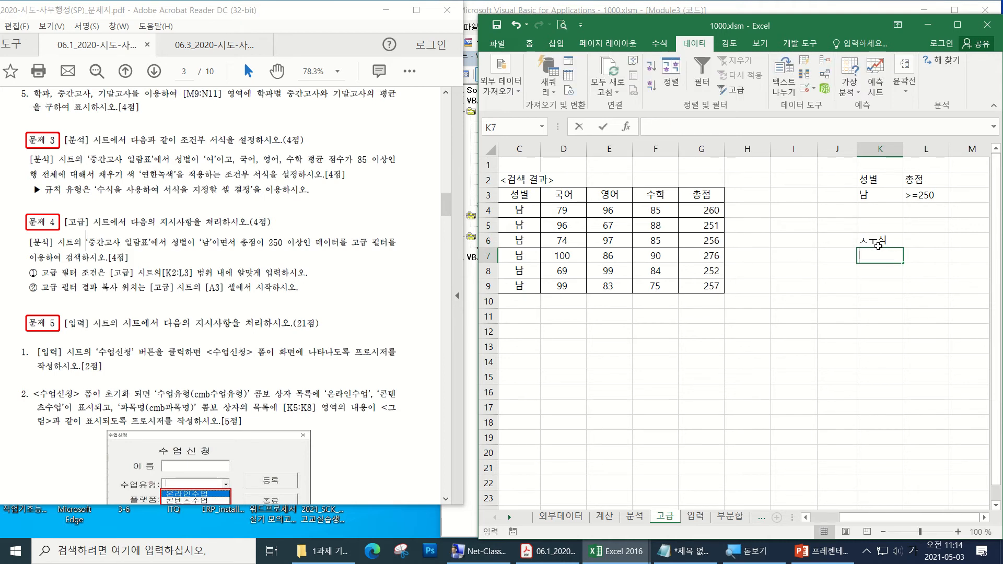
key("Up")
type("ㅅㅜ식")
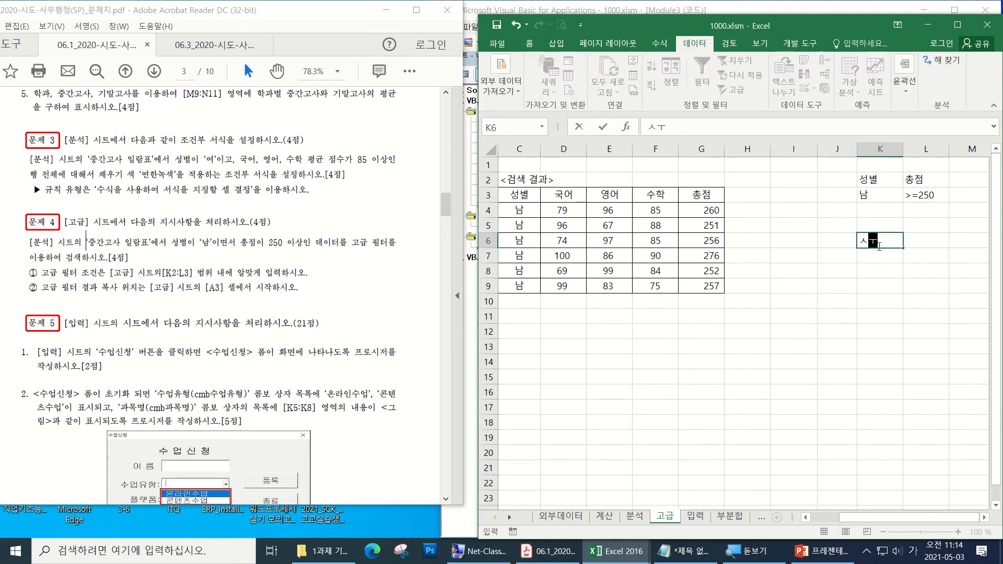
key("BackSpace")
key("BackSpace")
key("BackSpace")
key("BackSpace")
key("BackSpace")
type("수ㅅ")
type("식")
key("Return")
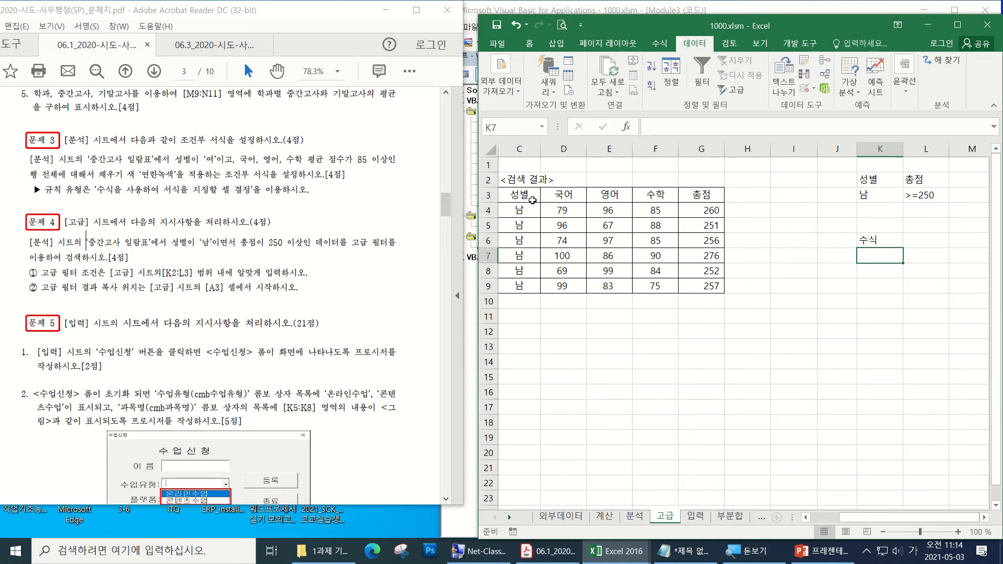
left_click_drag(533, 200, 703, 195)
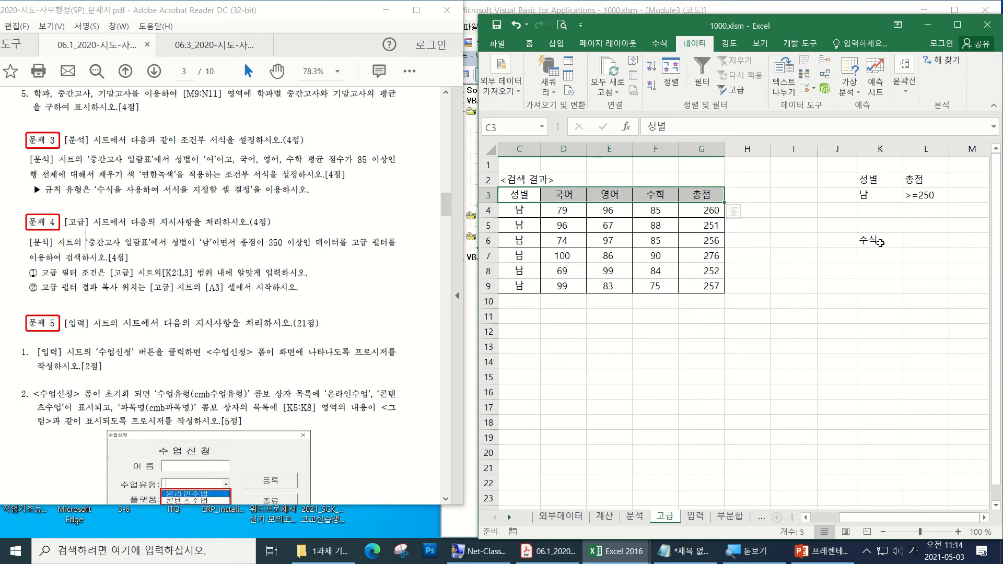
left_click(881, 269)
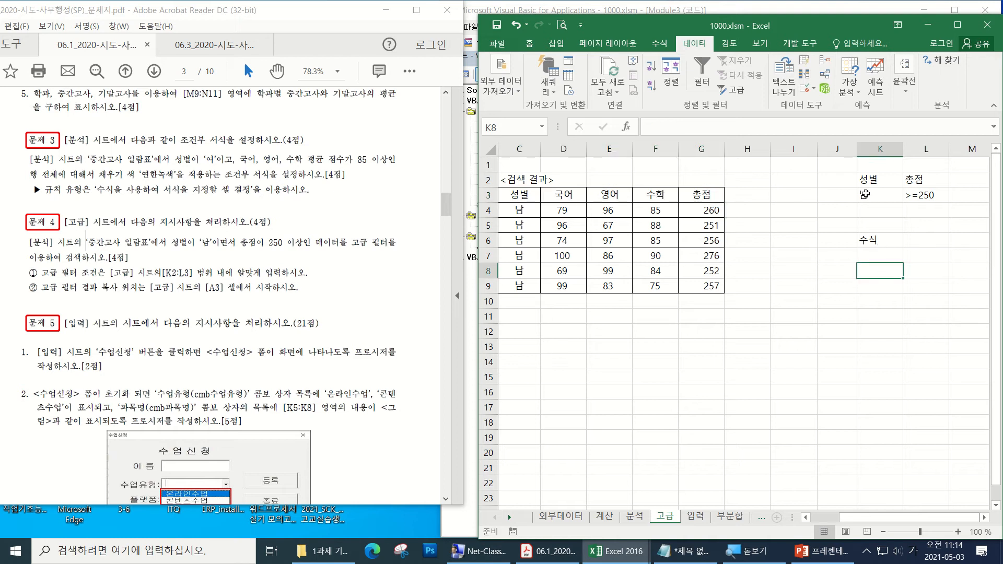
- Begin an AND formula in K7, directly below the 수식 heading
left_click(882, 255)
scroll(887, 416, "up", 1, "ctrl")
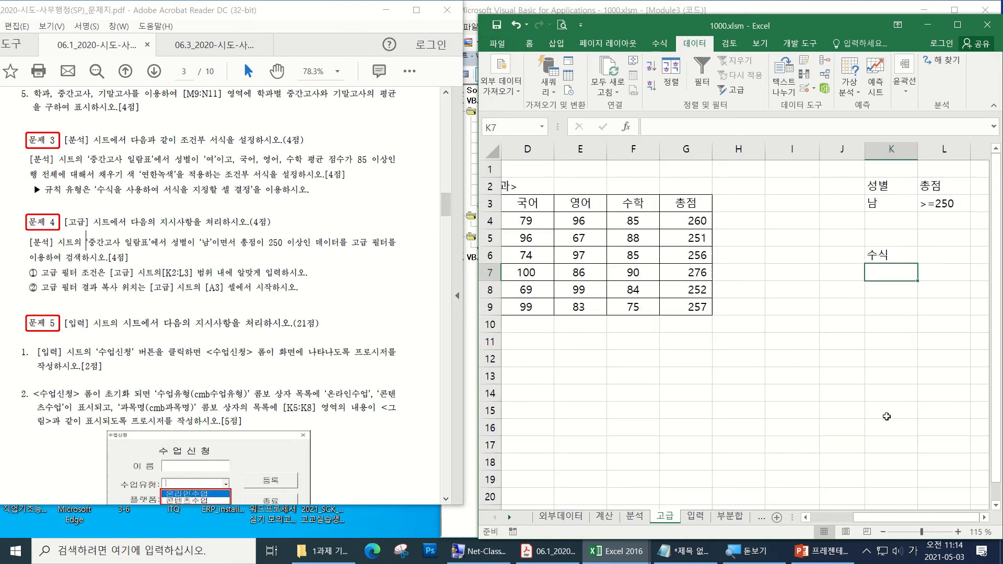
left_click(985, 518)
left_click(985, 518)
left_click(985, 518)
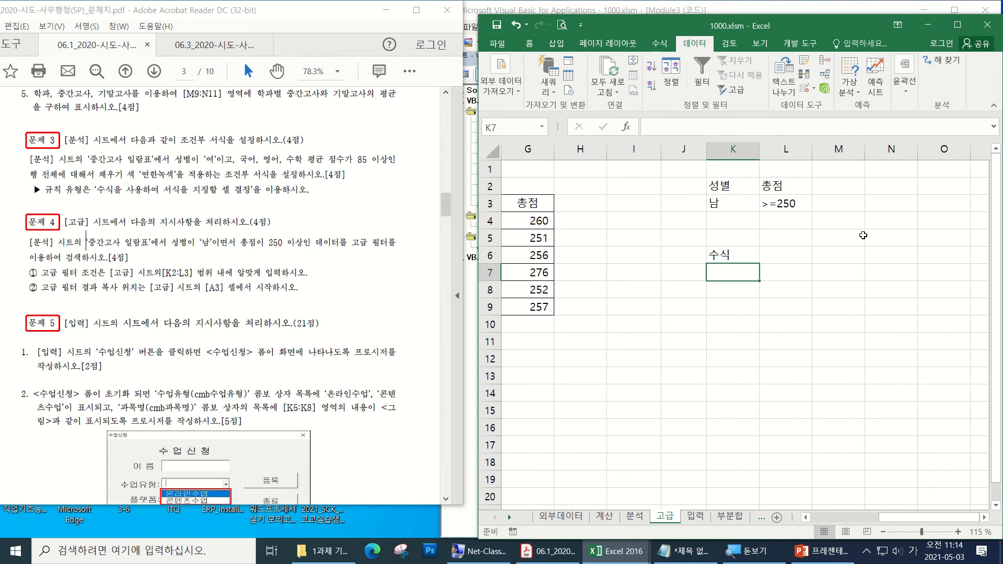
type("=")
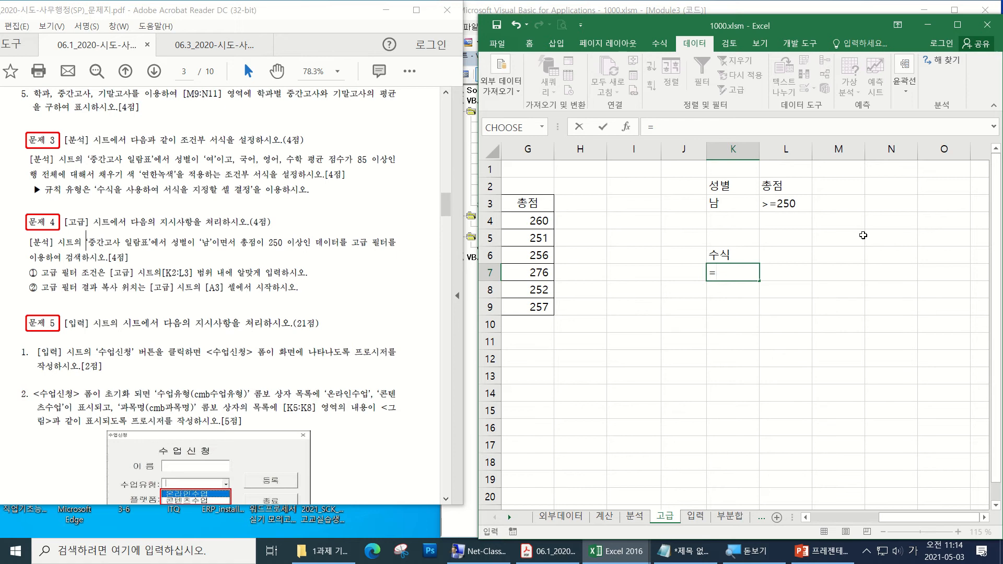
key("Hangul")
type("and(")
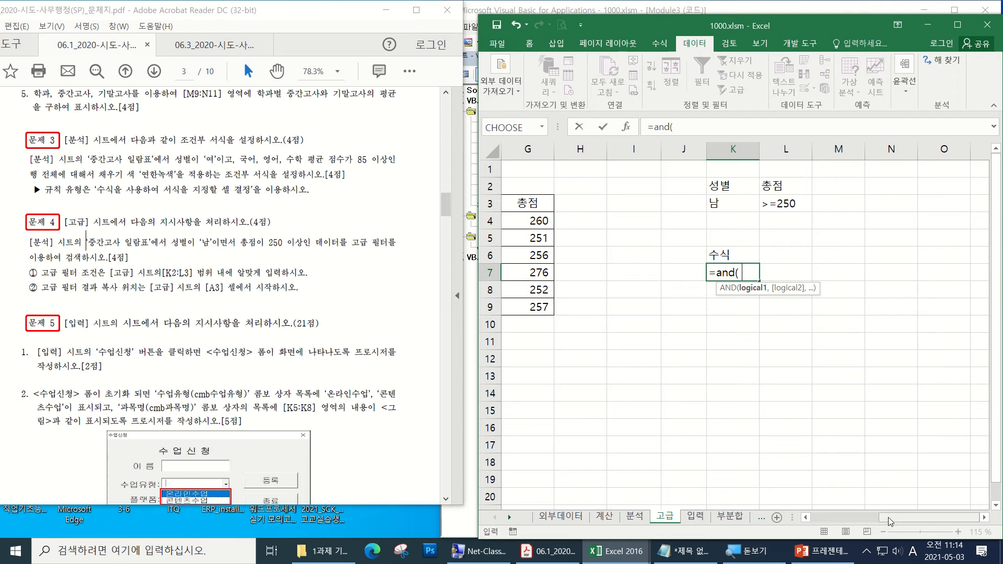
- Add the first AND condition, 분석!$C3="남", with the column fixed and the row relative
left_click(635, 517)
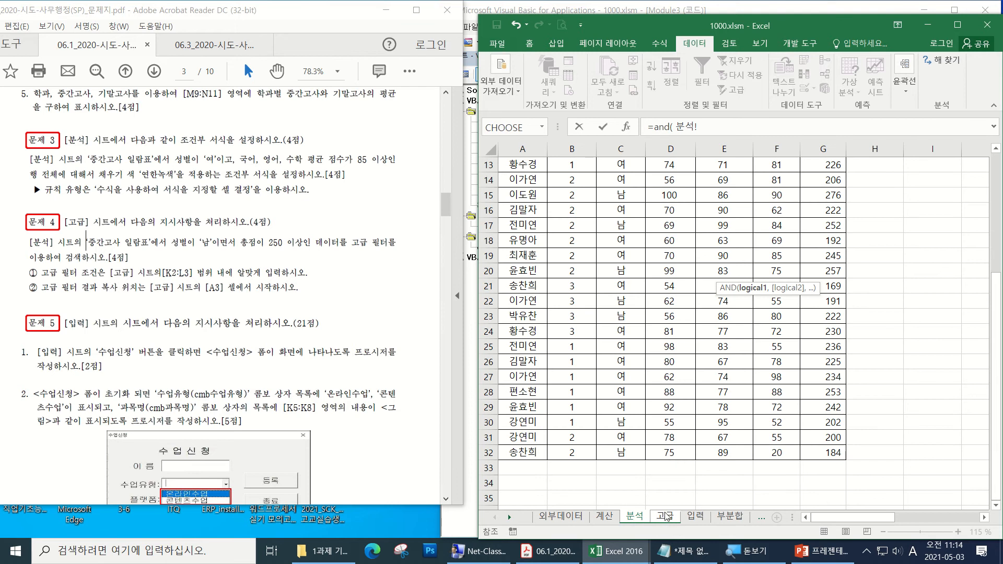
scroll(630, 233, "up", 4)
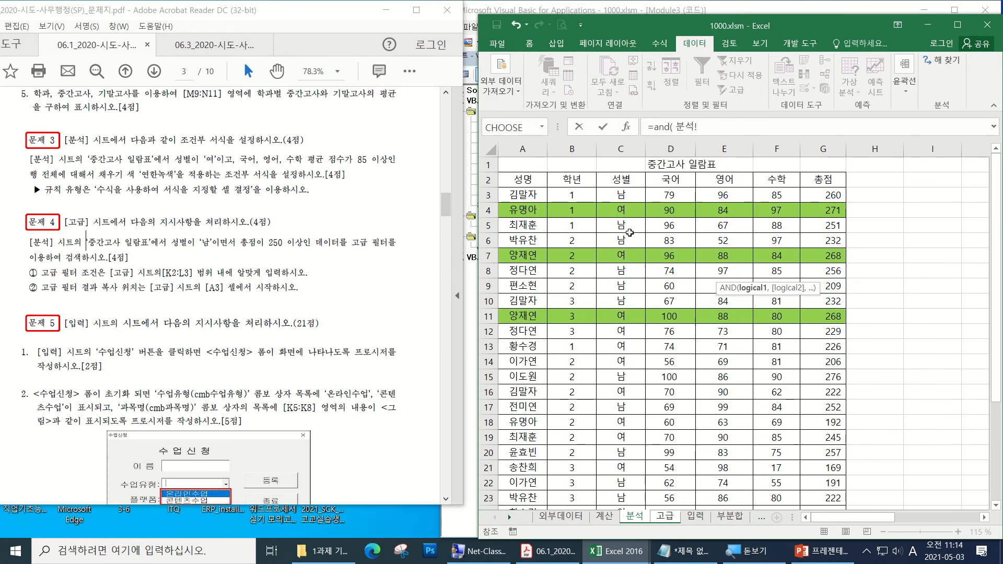
left_click(622, 196)
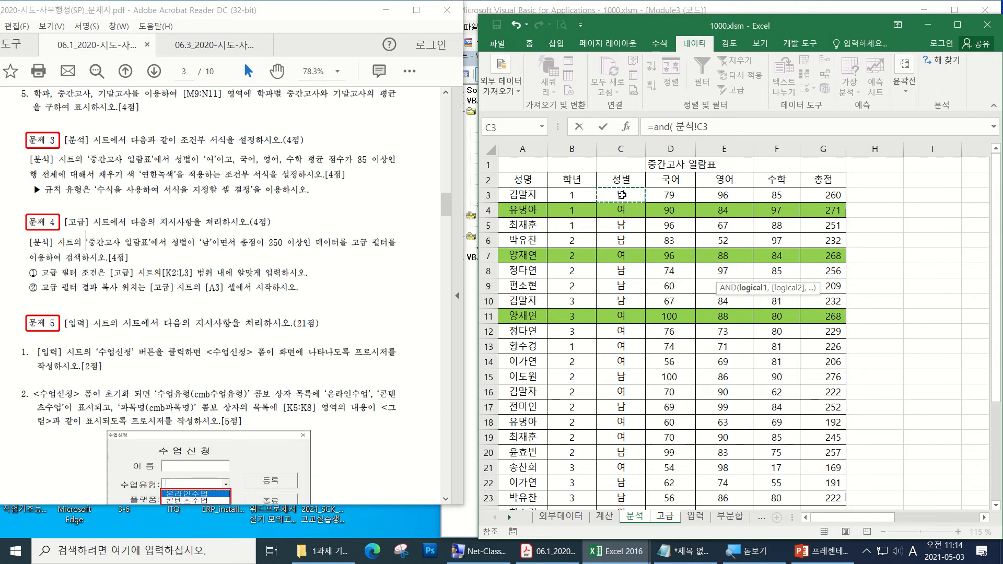
key("F4")
key("F4")
key("F4")
left_click(767, 128)
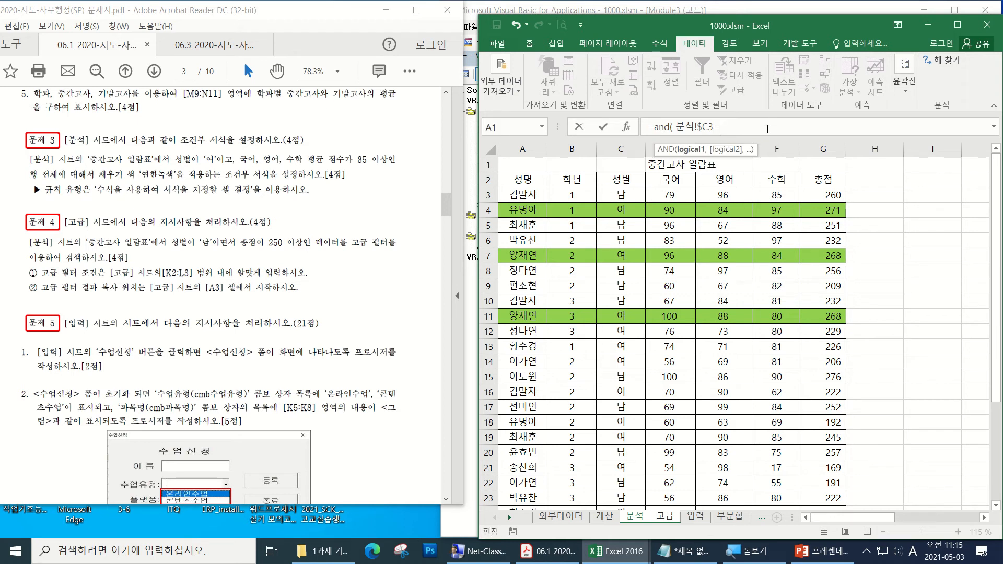
type("\"")
key("Hangul")
type("남\",")
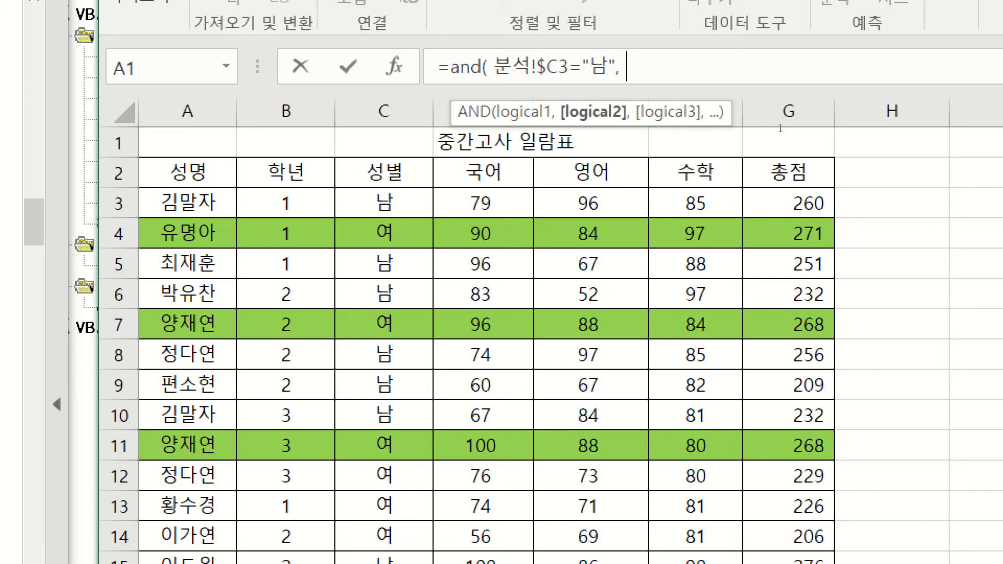
- Add AVERAGE(분석!D3:F3) as the second argument of the AND formula in K7
type("ㅁㅍㄷㄱ")
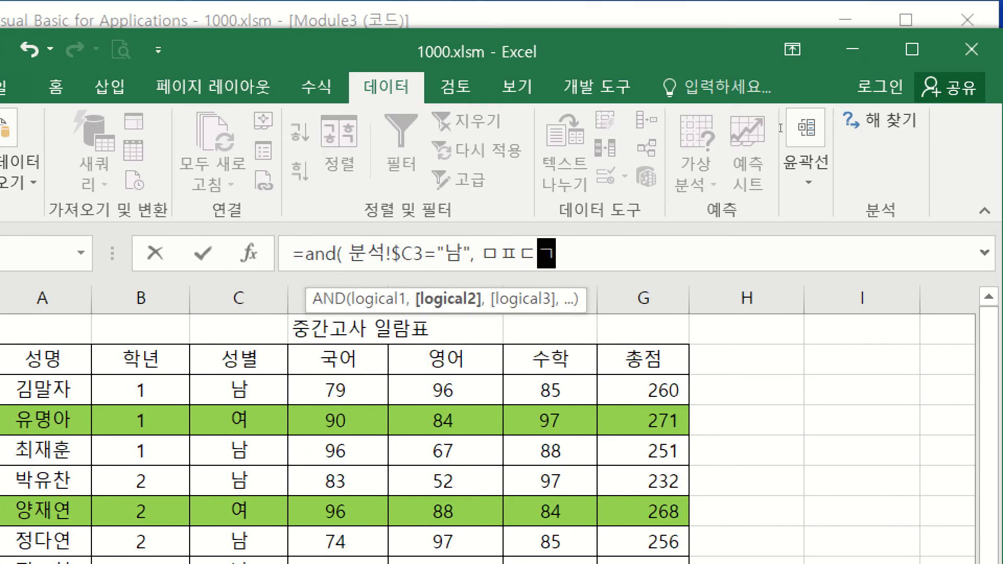
key("BackSpace")
key("BackSpace")
key("BackSpace")
type("average(")
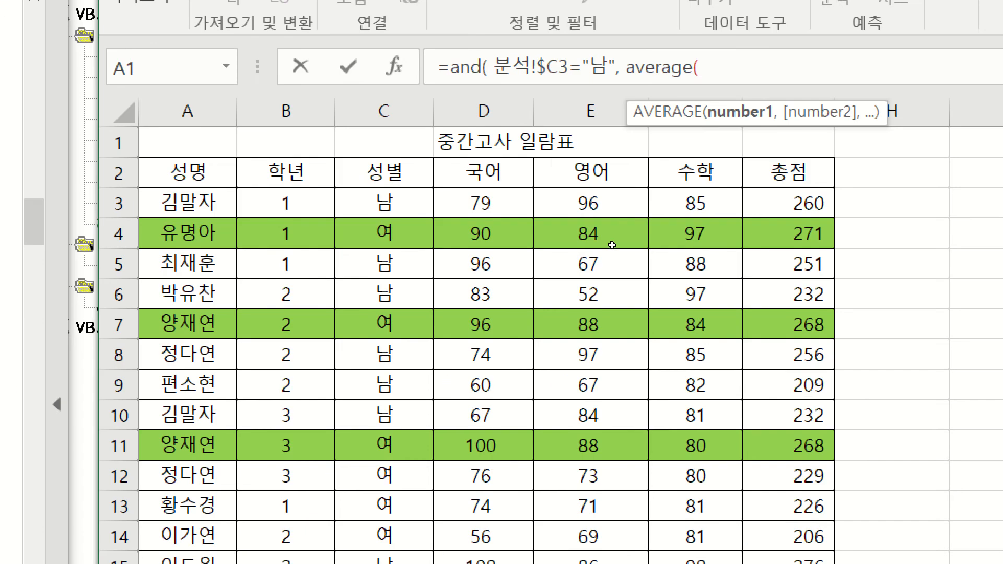
left_click_drag(338, 391, 486, 389)
left_click_drag(749, 200, 768, 200)
type(")")
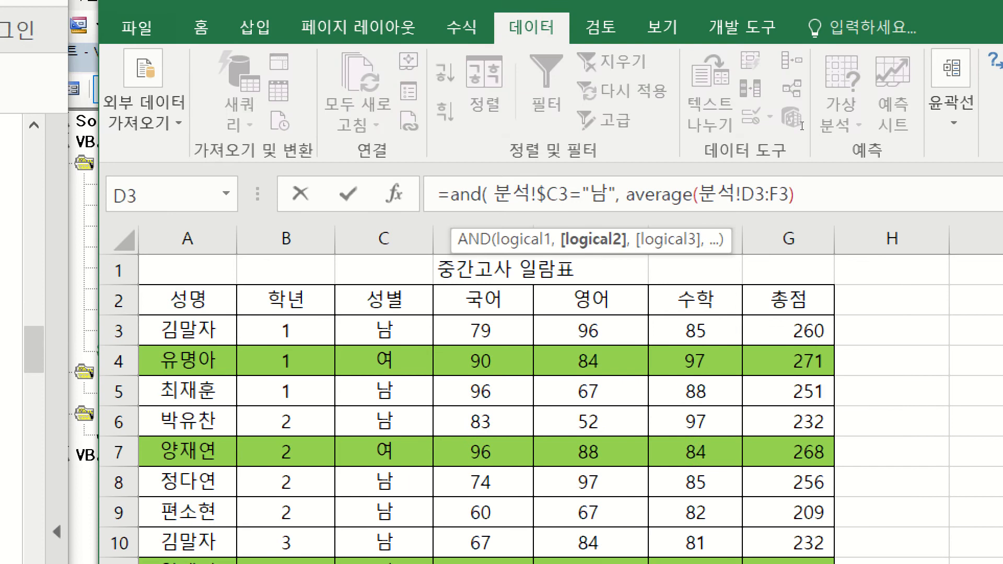
- Make the AVERAGE range column-absolute as $D3:$F3, close the AND function and enter the formula in K7
key("Left")
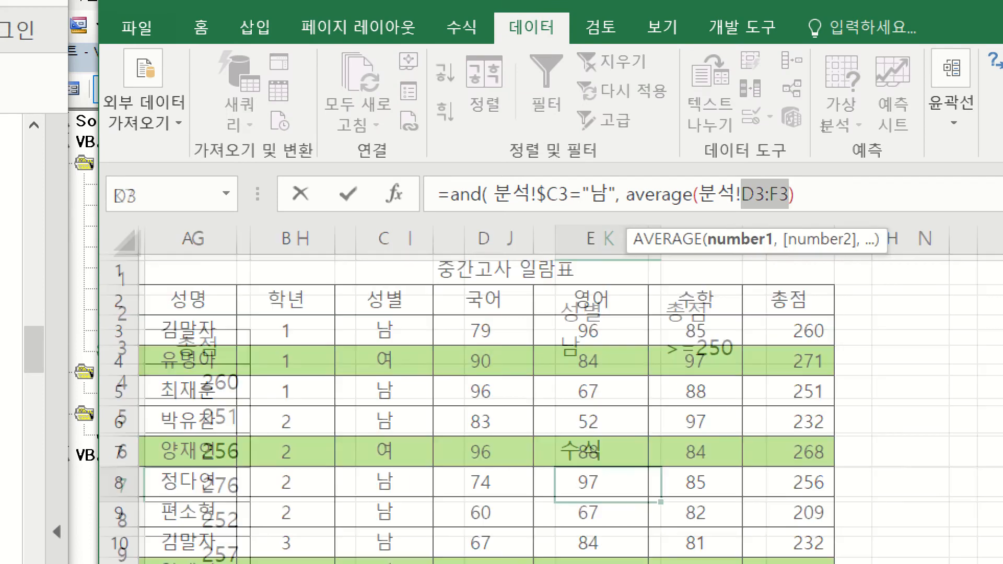
key("F4")
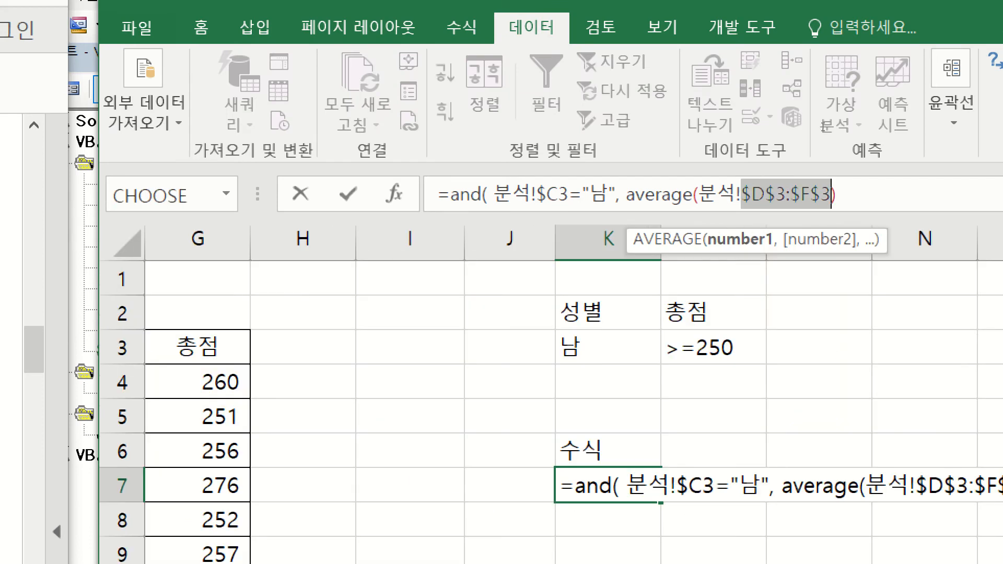
key("F4")
key("F4")
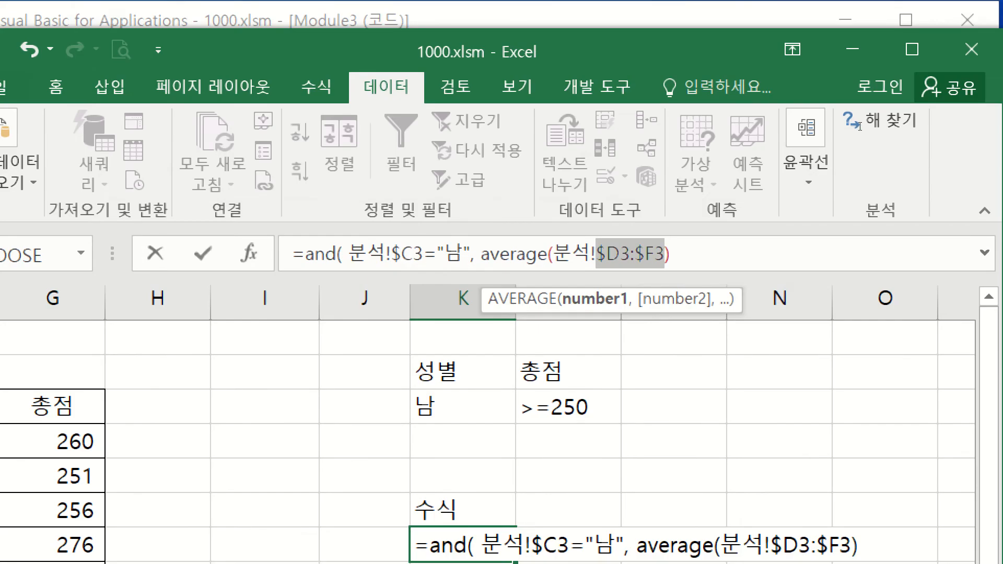
key("End")
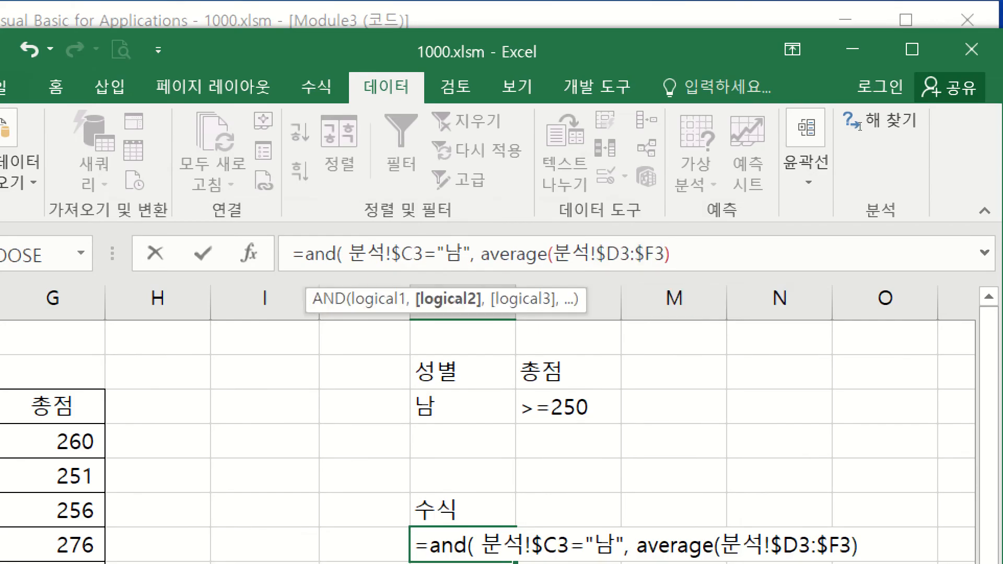
type(")")
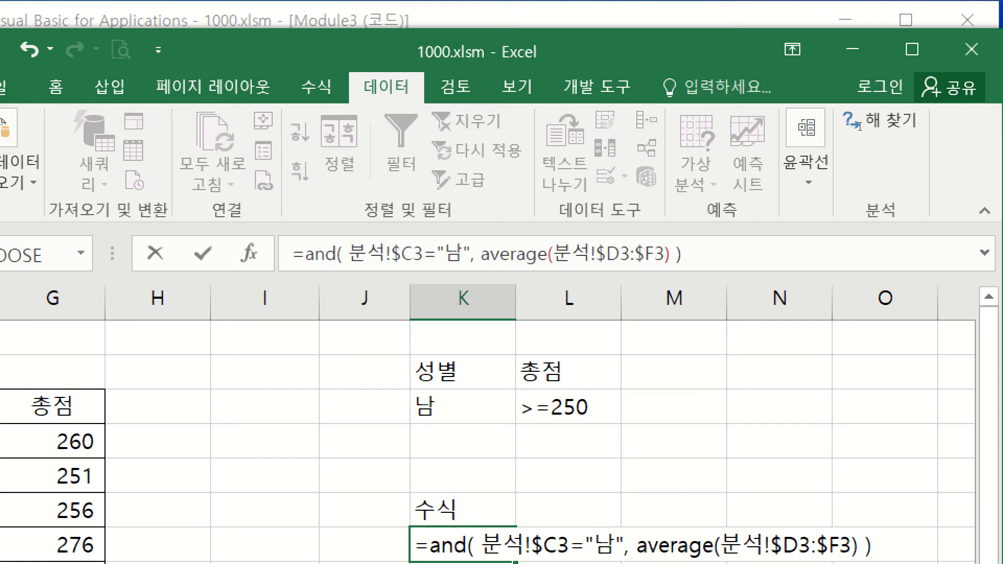
key("ctrl+Return")
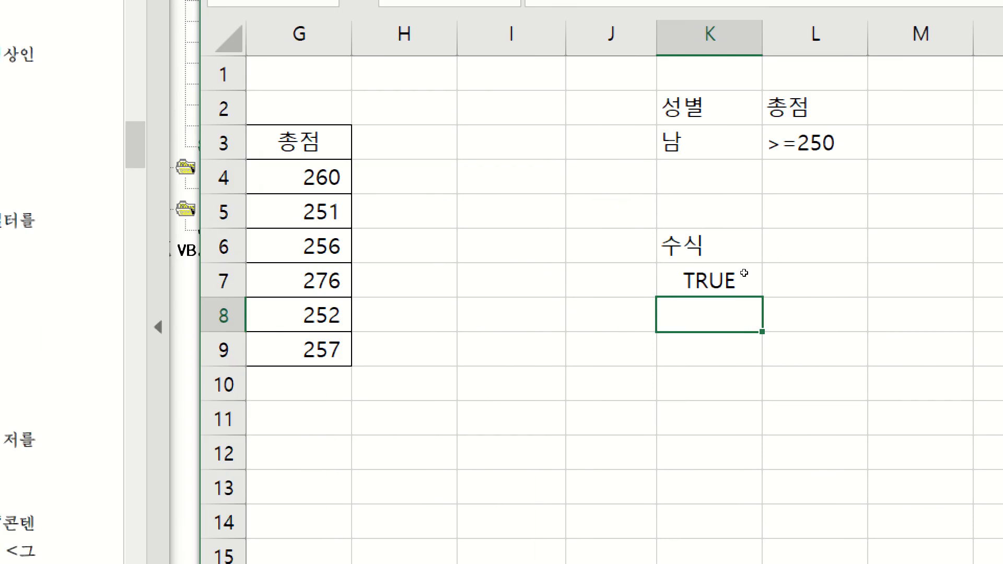
- Fill the K7 formula down to K13 and inspect how the row references change in the copies
left_click(735, 271)
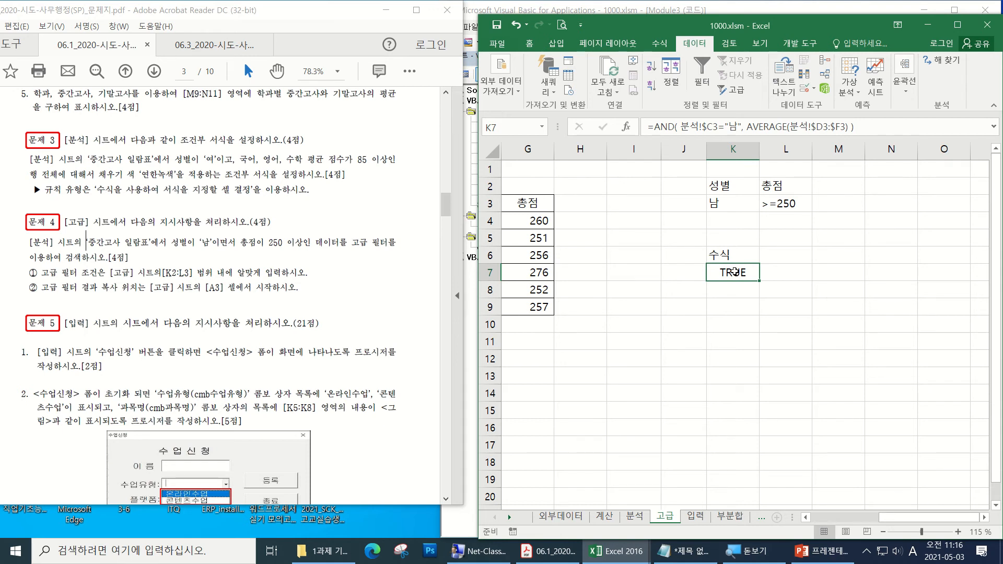
left_click_drag(760, 281, 771, 388)
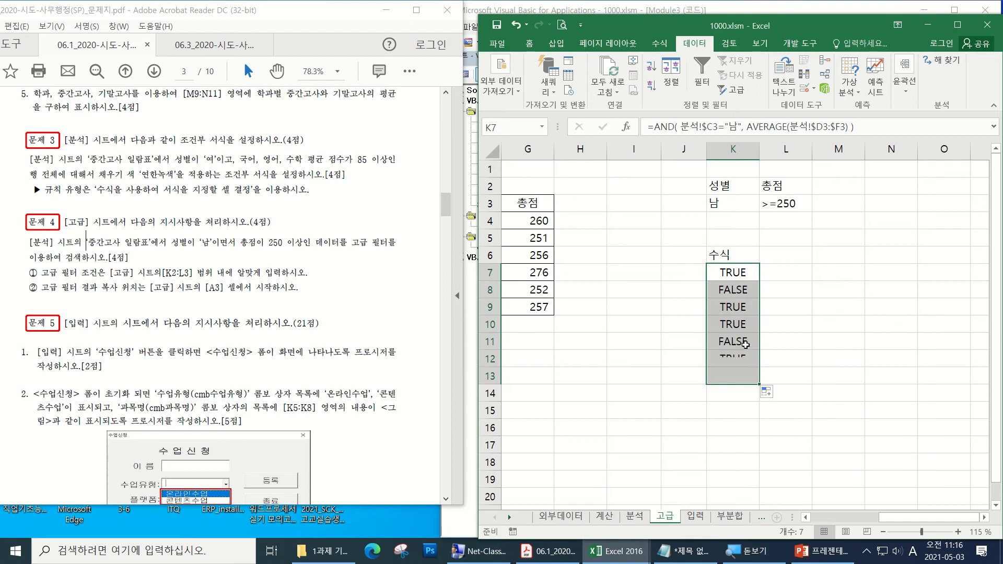
left_click(735, 290)
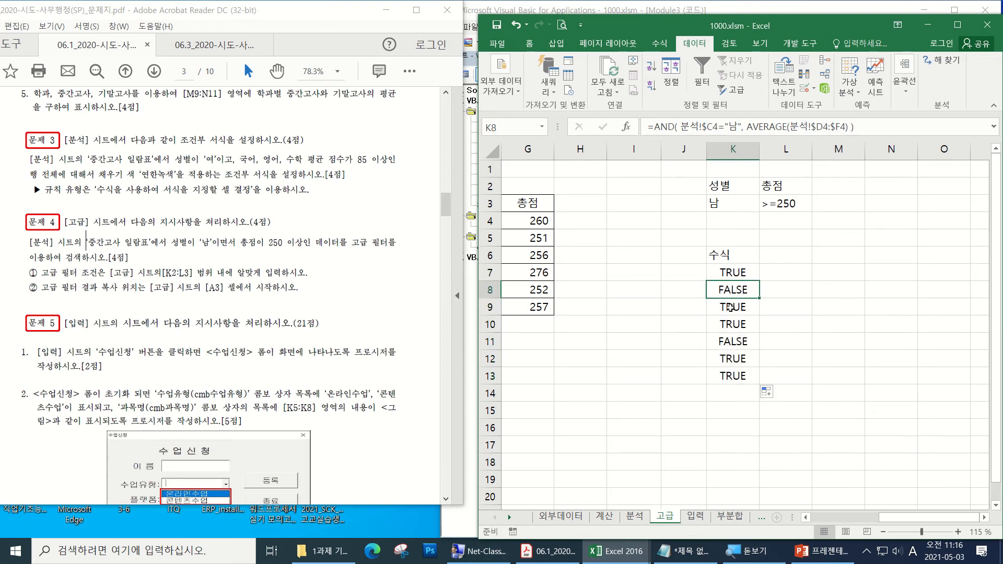
left_click(731, 307)
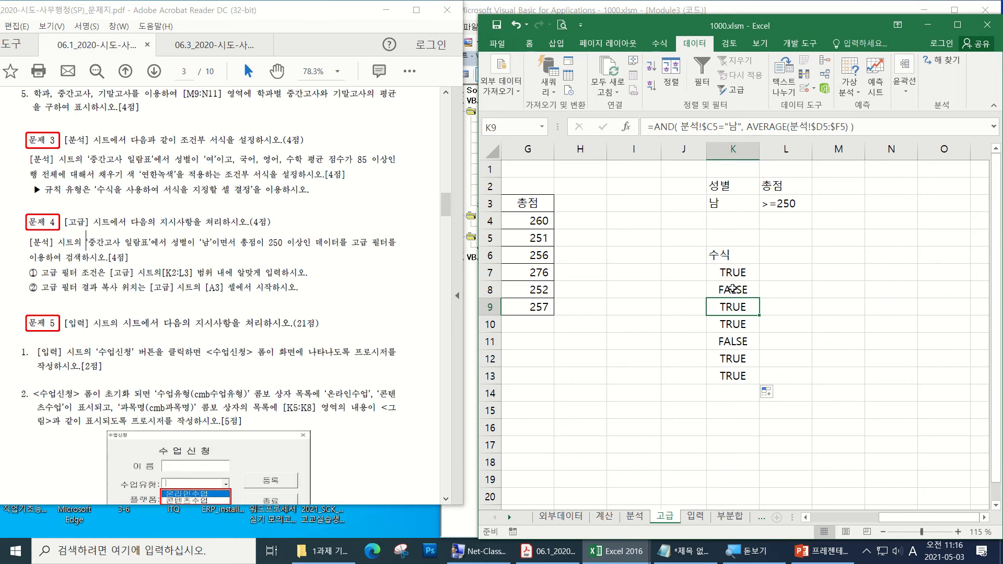
left_click_drag(733, 289, 733, 341)
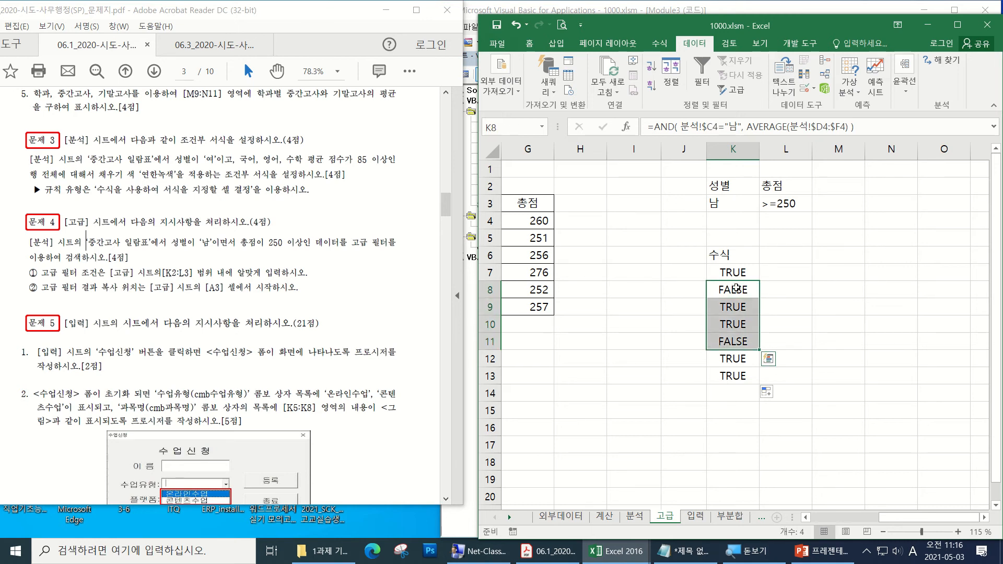
- Clear the copied formulas below K7, from K8 to K14
left_click_drag(733, 289, 701, 396)
key("Delete")
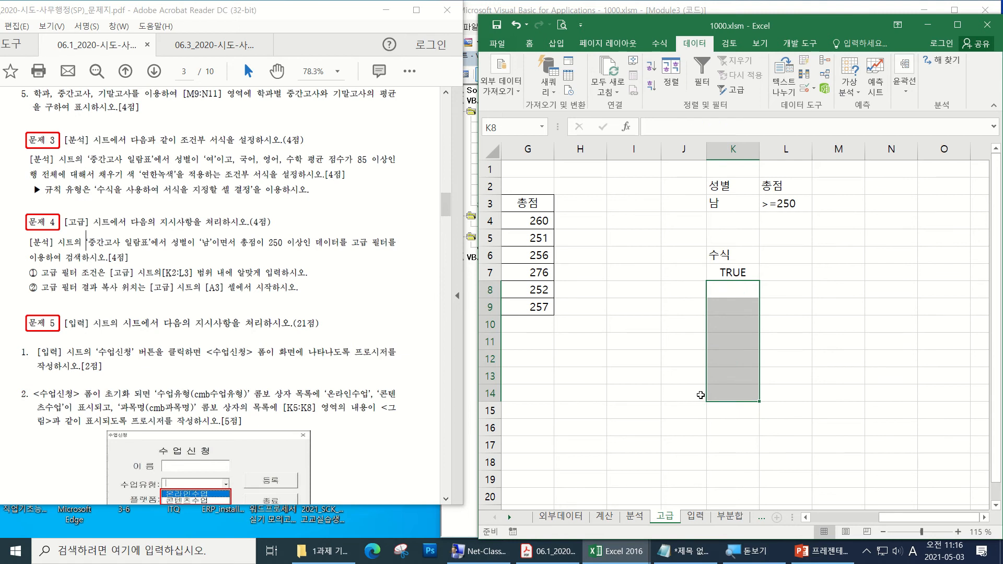
left_click(787, 361)
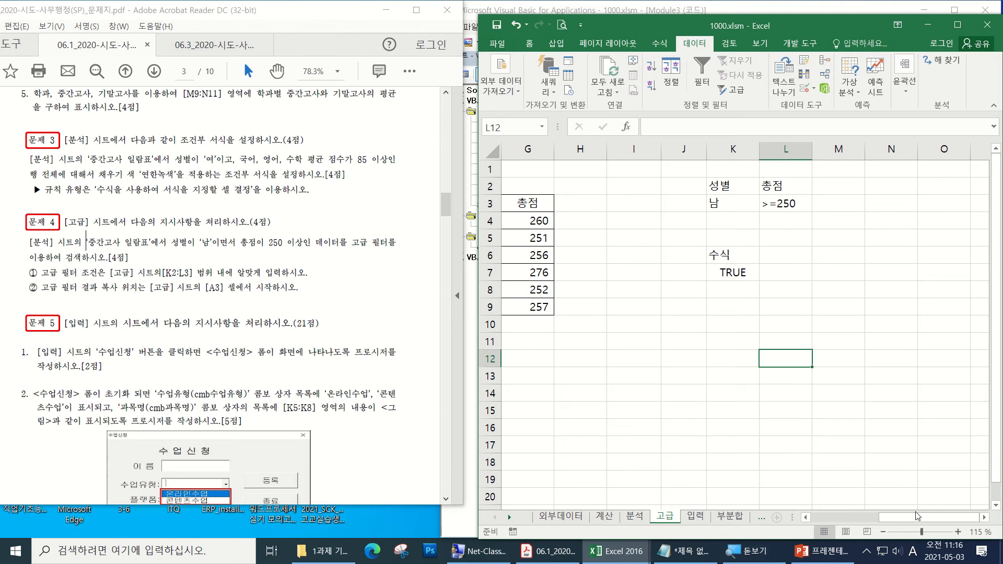
- Start an advanced filter that copies to another location, with 분석!$A$2:$G$32 as the list range
left_click_drag(888, 517, 820, 517)
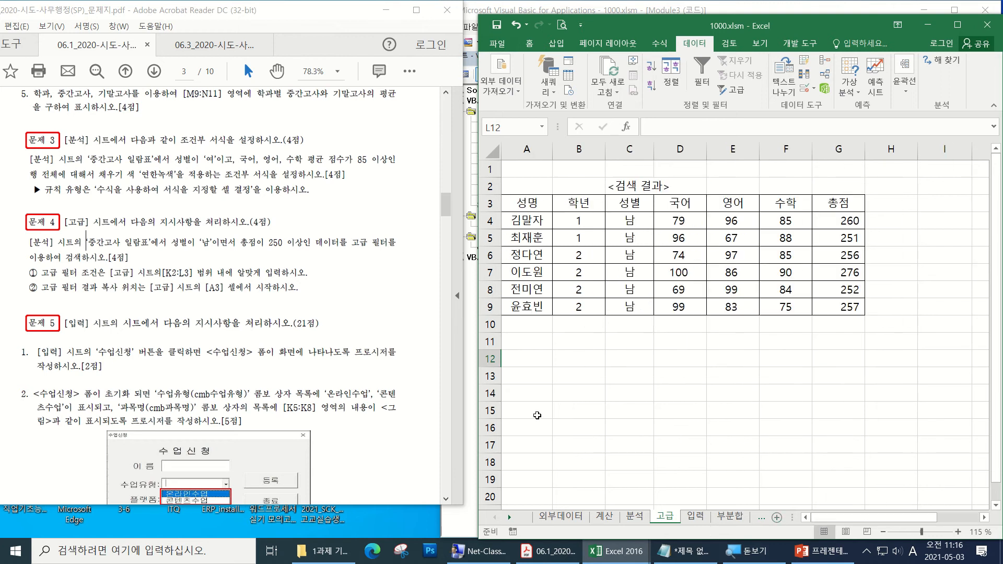
left_click(522, 396)
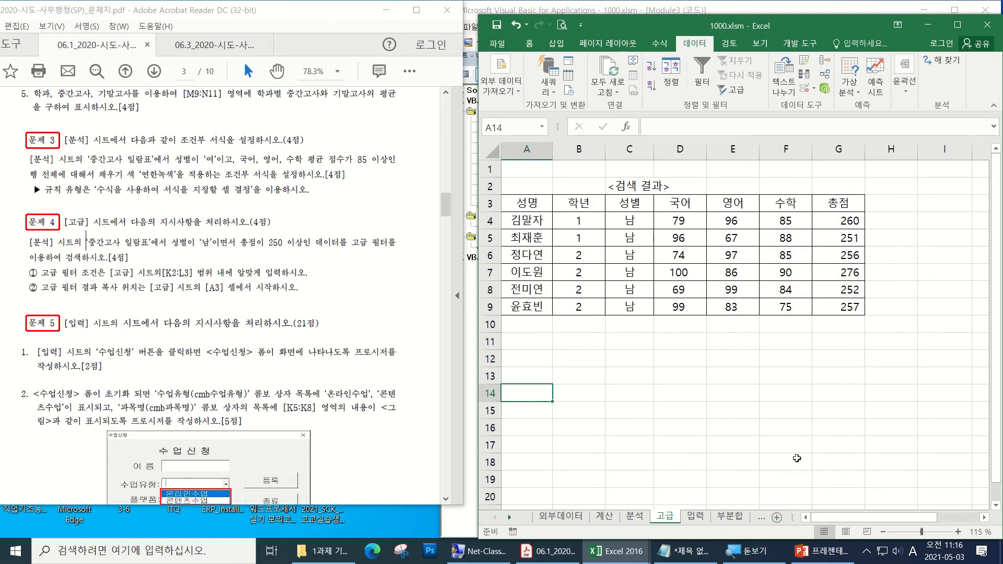
left_click_drag(918, 518, 960, 517)
left_click(891, 342)
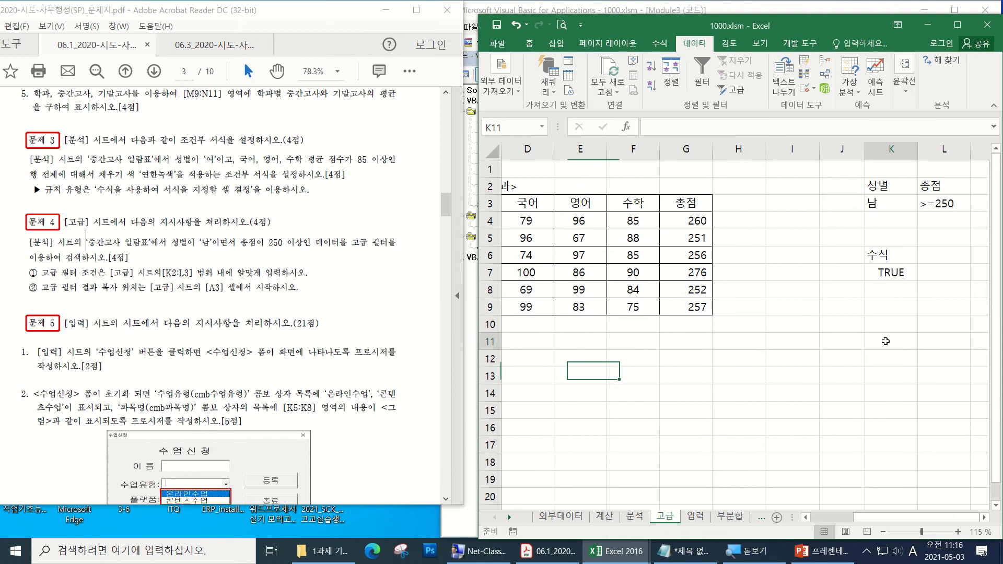
left_click(746, 92)
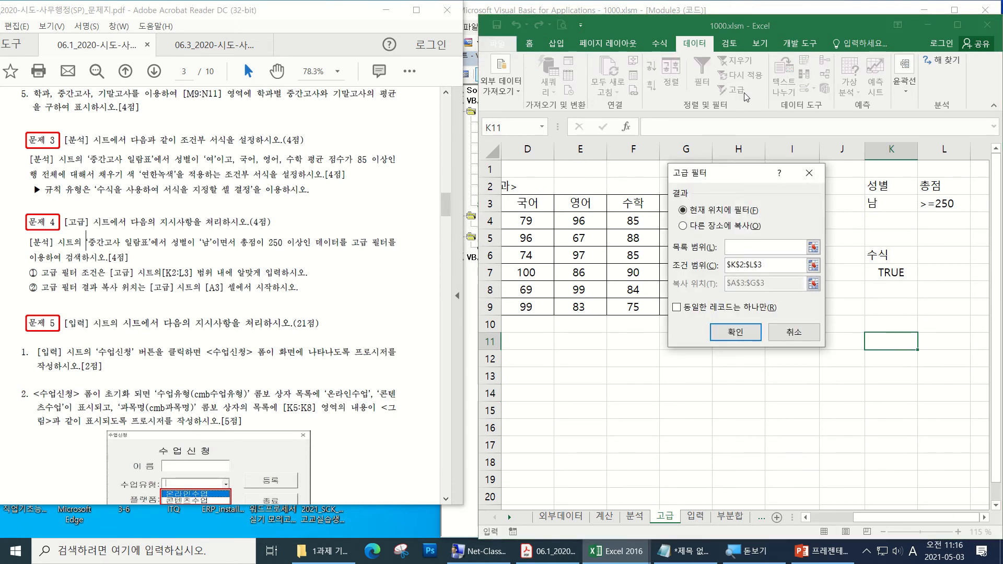
left_click(691, 227)
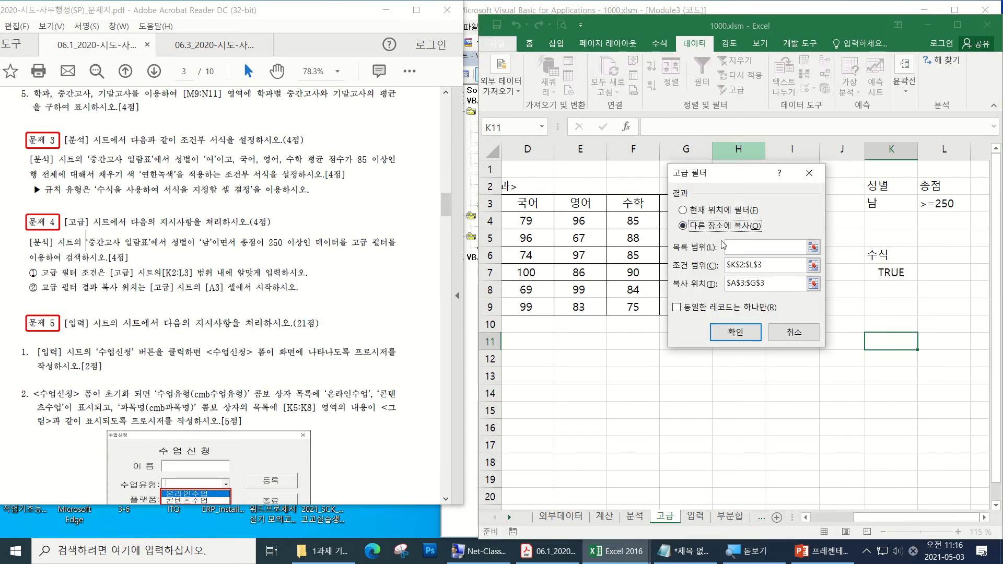
left_click(737, 248)
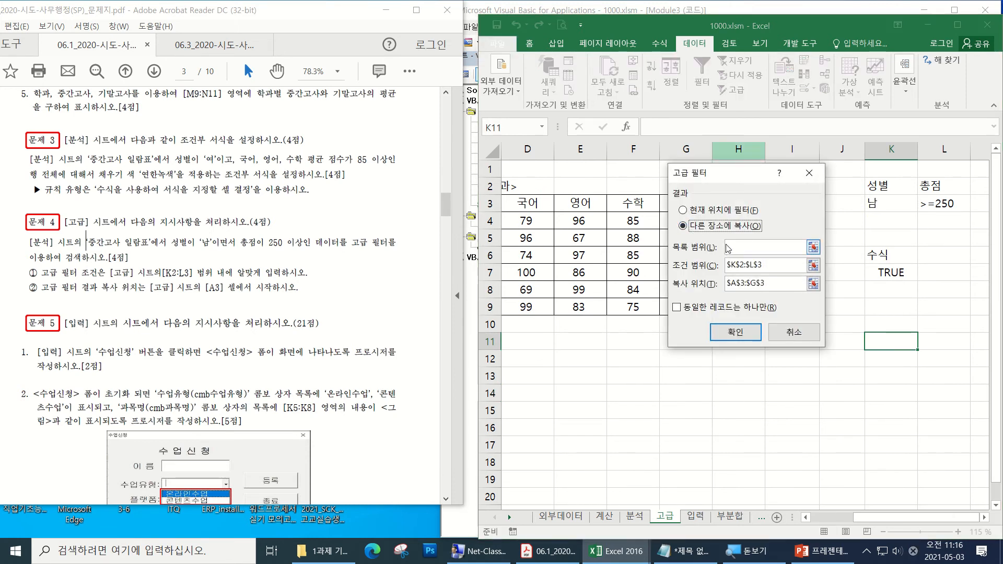
left_click(635, 517)
left_click_drag(521, 179, 810, 561)
left_click_drag(812, 563, 812, 478)
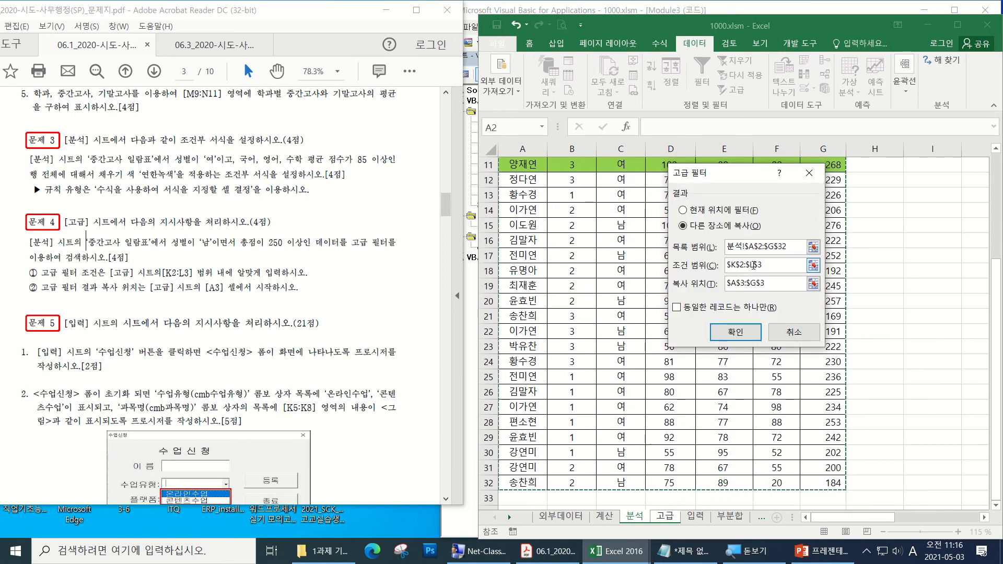
- Set the criteria range to 고급!$K$6:$K$7 and the copy destination to 고급!$A$12, and run the advanced filter
key("Tab")
left_click_drag(901, 256, 901, 273)
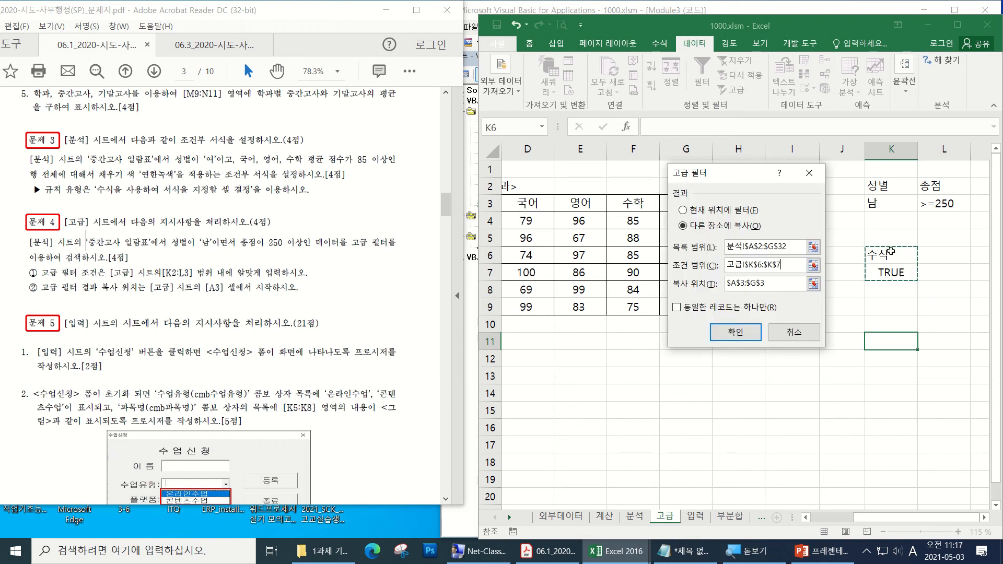
left_click(711, 291)
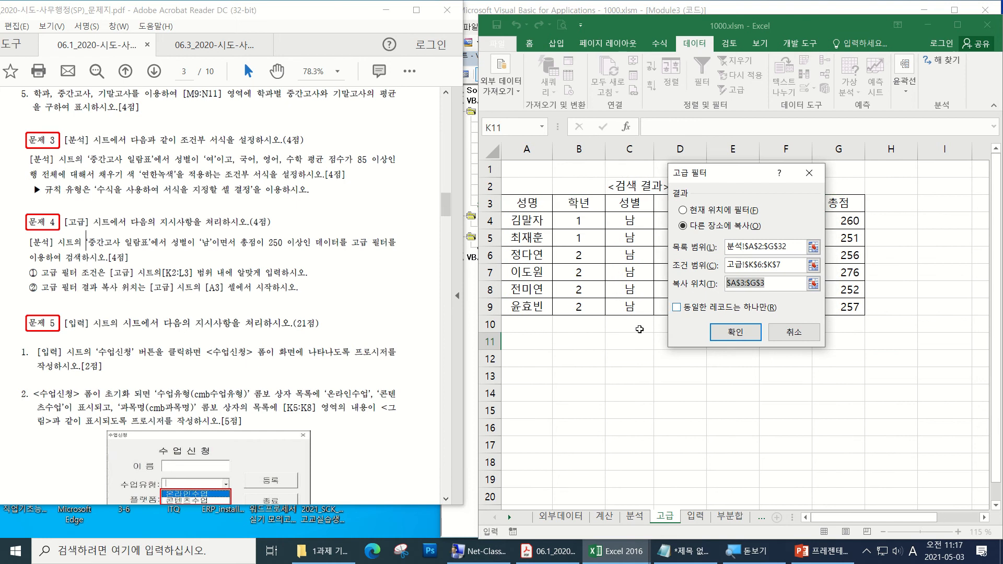
left_click(513, 409)
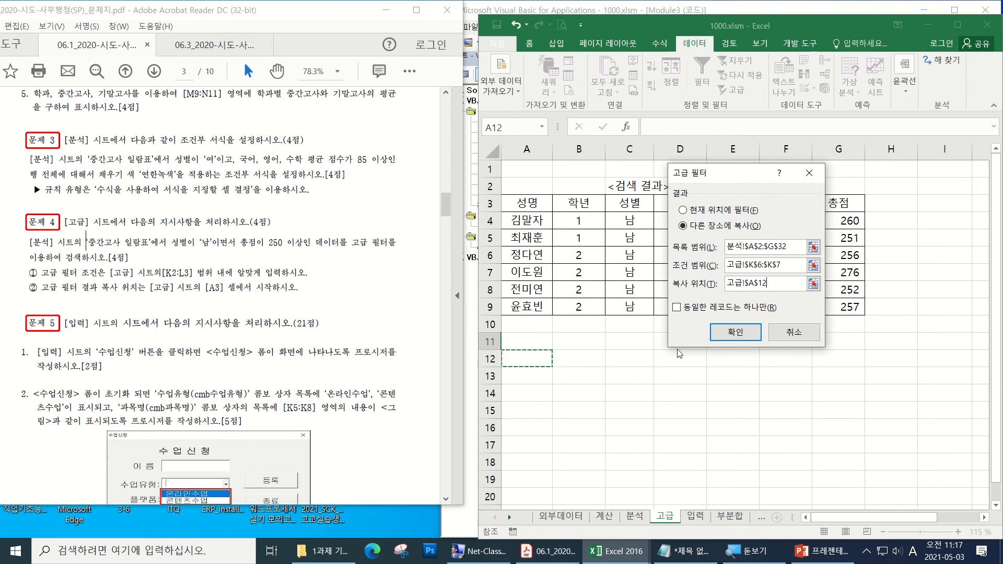
left_click(734, 332)
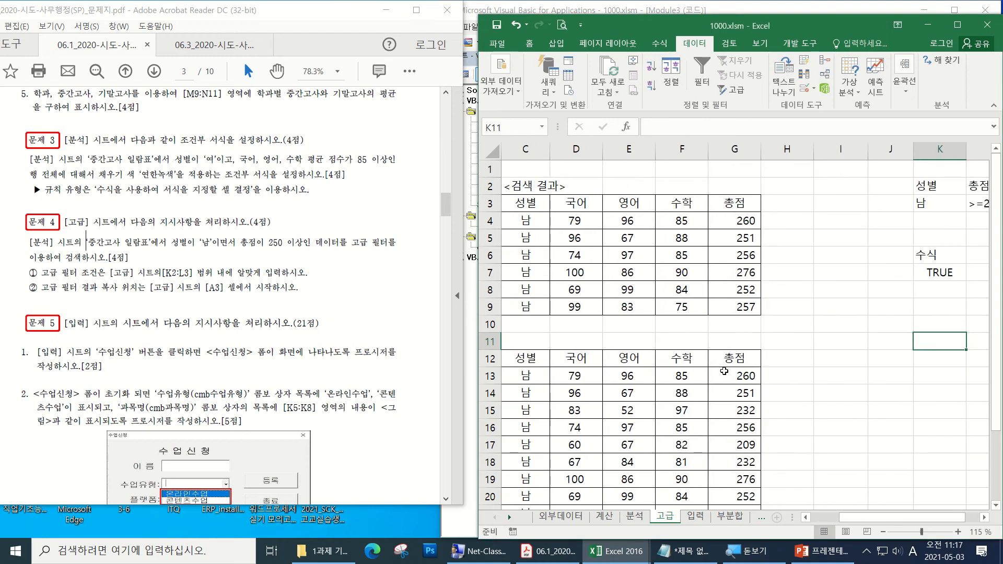
- Compare the filter output starting at A12 with the earlier result table, checking the totals in rows 22 to 25
left_click_drag(865, 521, 836, 521)
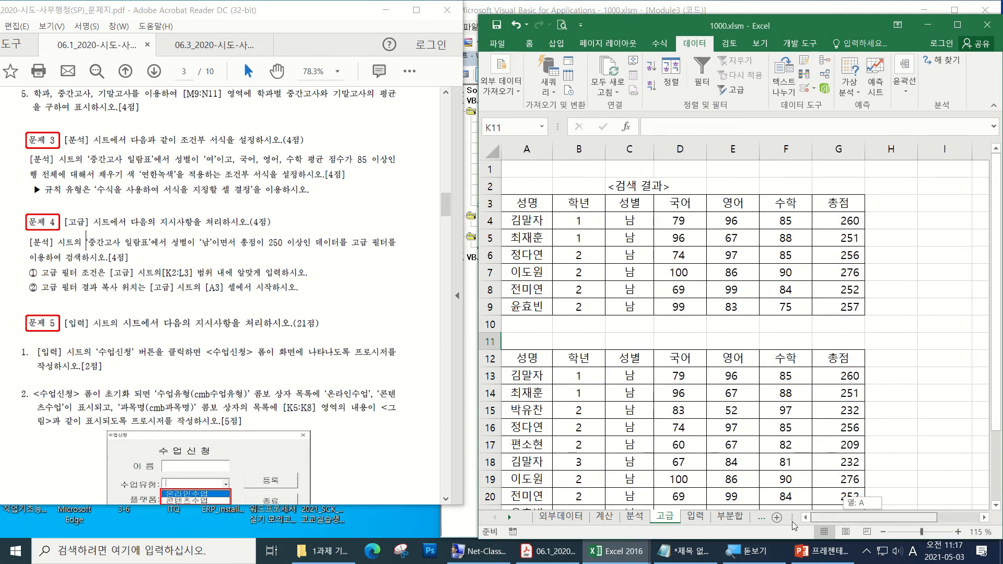
scroll(762, 485, "down", 3)
scroll(762, 485, "up", 3)
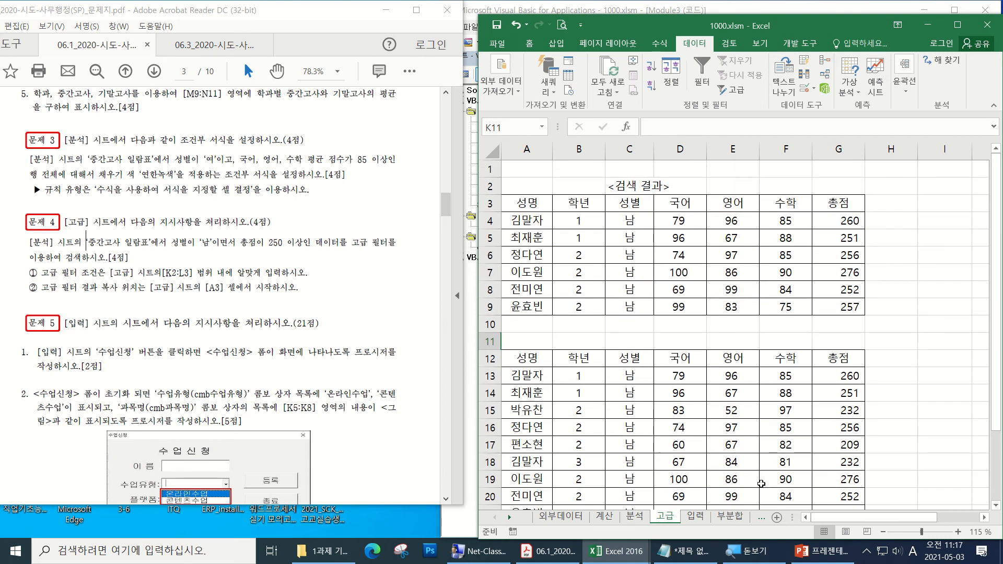
scroll(762, 484, "down", 2)
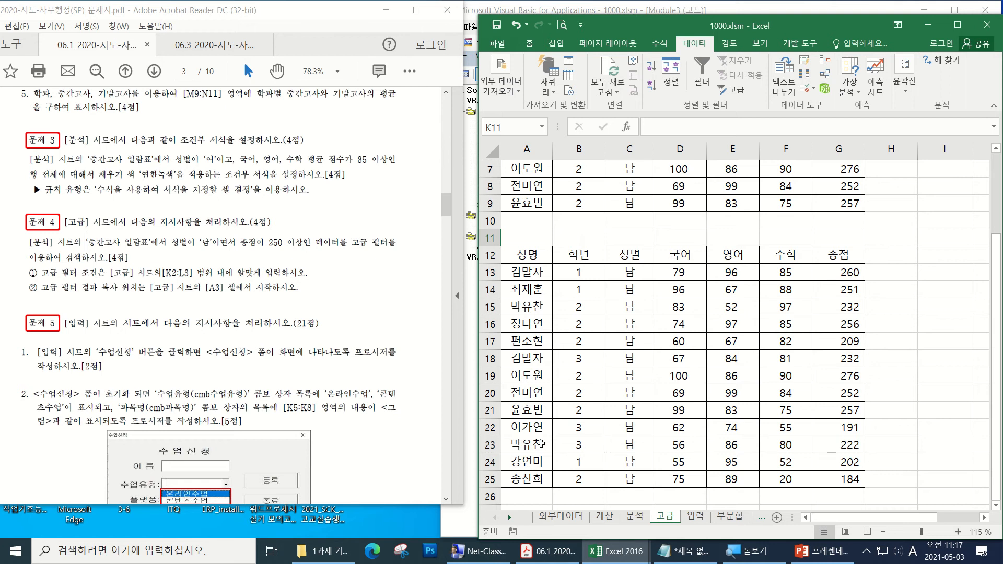
left_click_drag(519, 430, 844, 475)
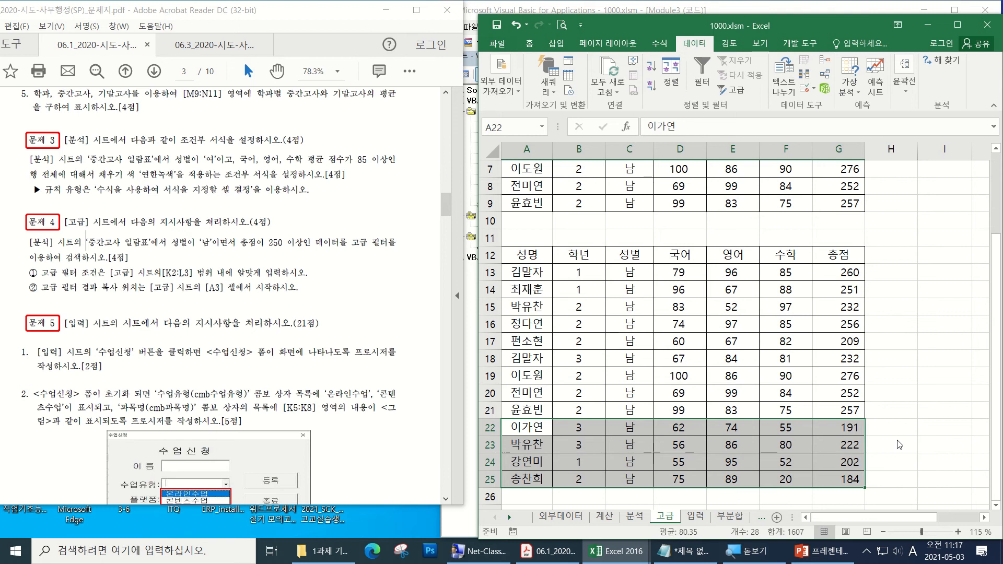
scroll(900, 439, "up", 2)
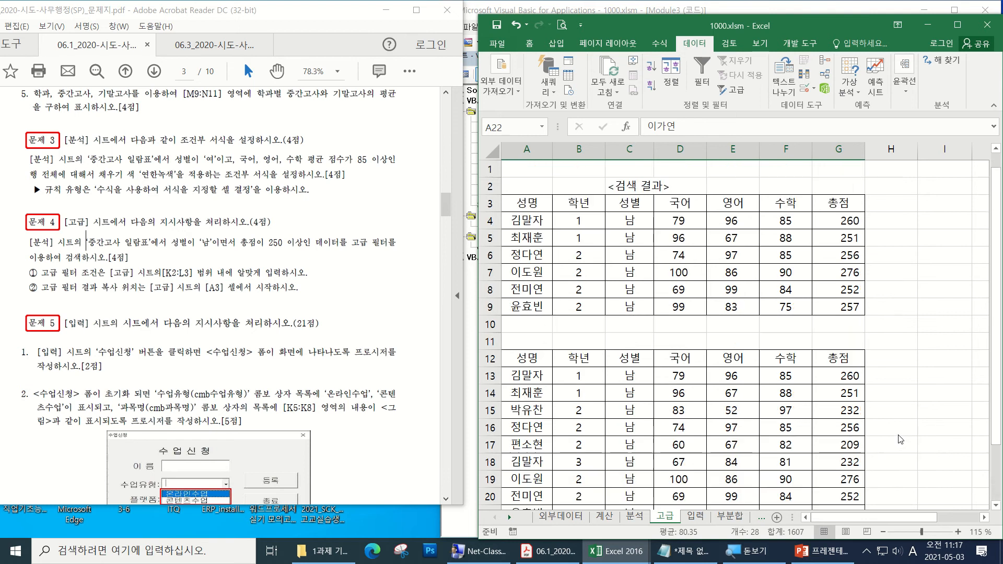
- In the K7 criteria formula on the 고급 sheet, replace AVERAGE(분석!$D3:$F3) with the reference 분석!$G3
left_click(956, 517)
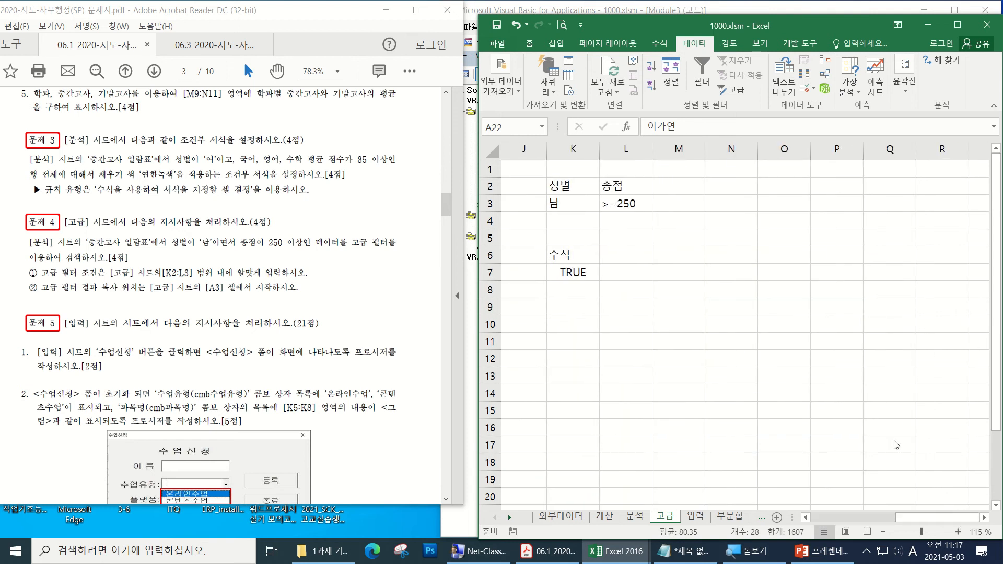
left_click(580, 272)
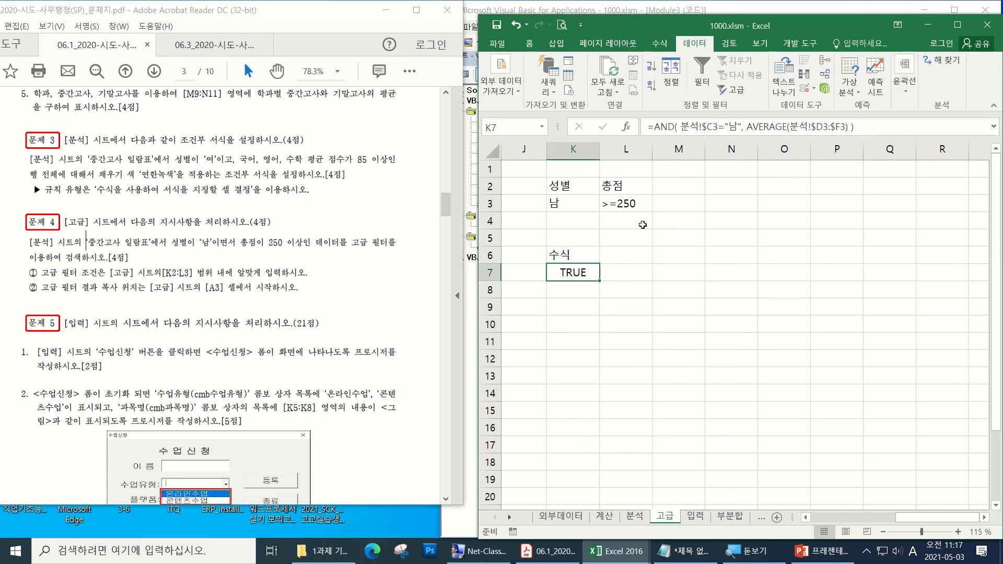
double_click(579, 265)
left_click_drag(667, 274, 805, 271)
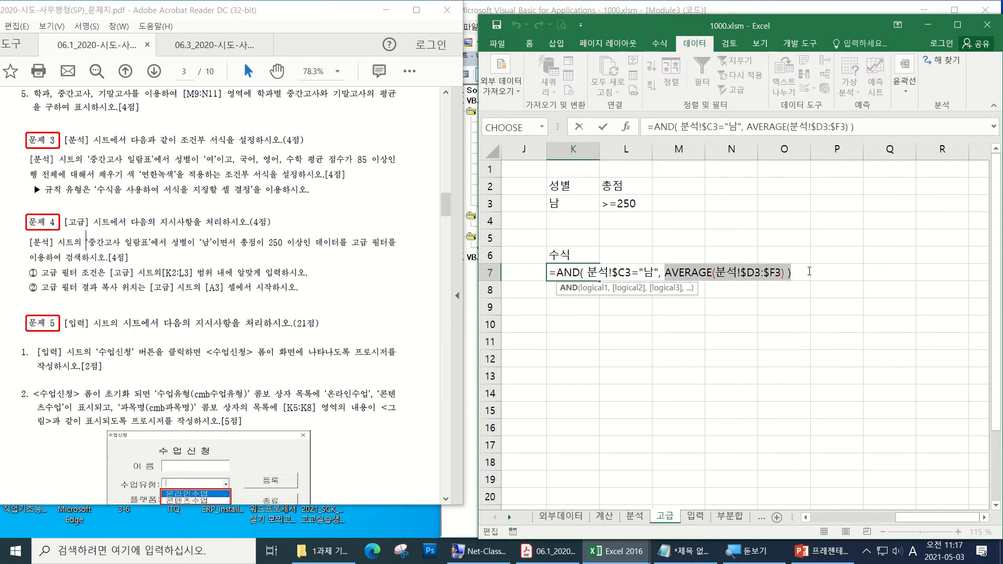
left_click_drag(809, 271, 786, 272)
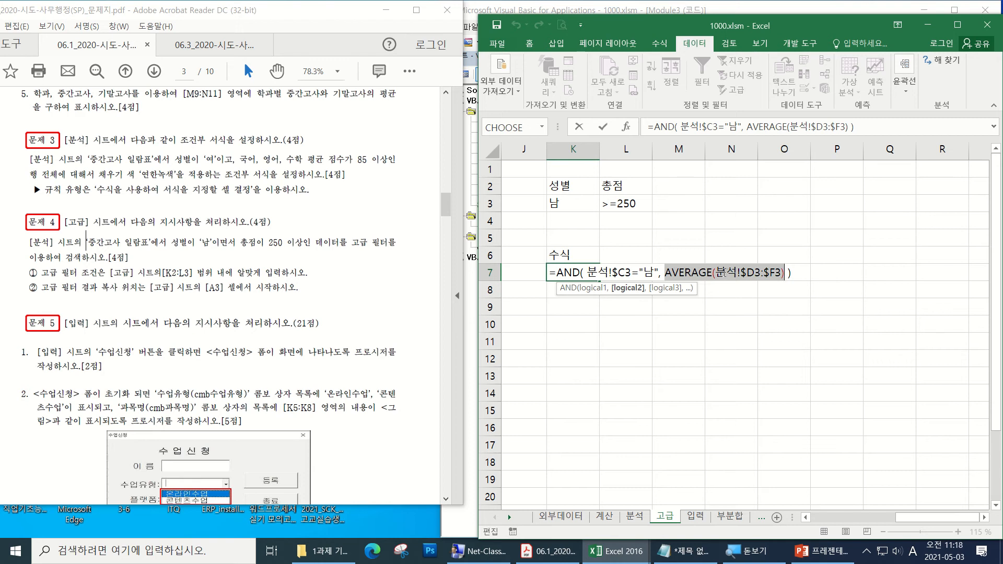
left_click(635, 516)
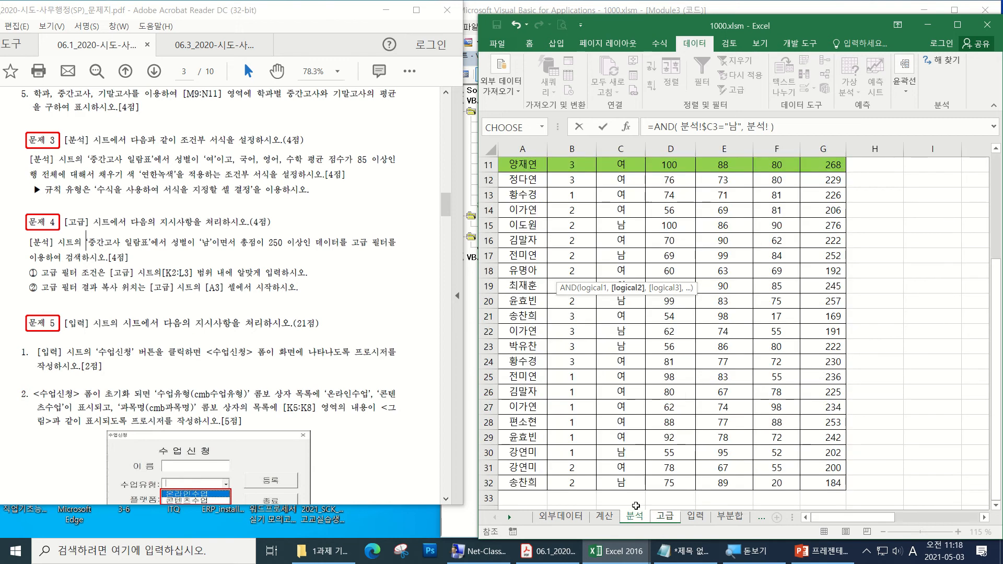
scroll(756, 396, "up", 4)
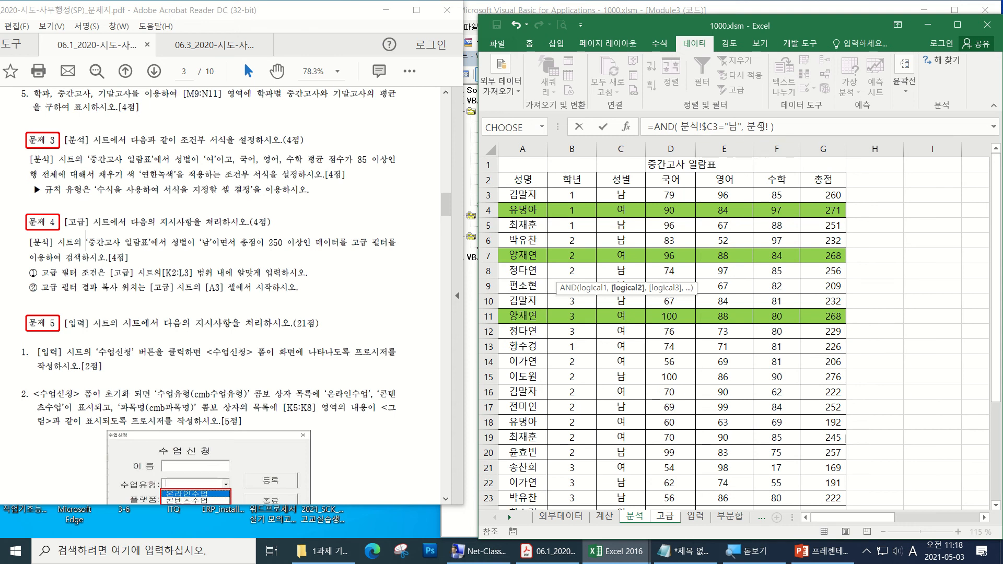
left_click(825, 198)
key("F4")
key("F4")
key("F4")
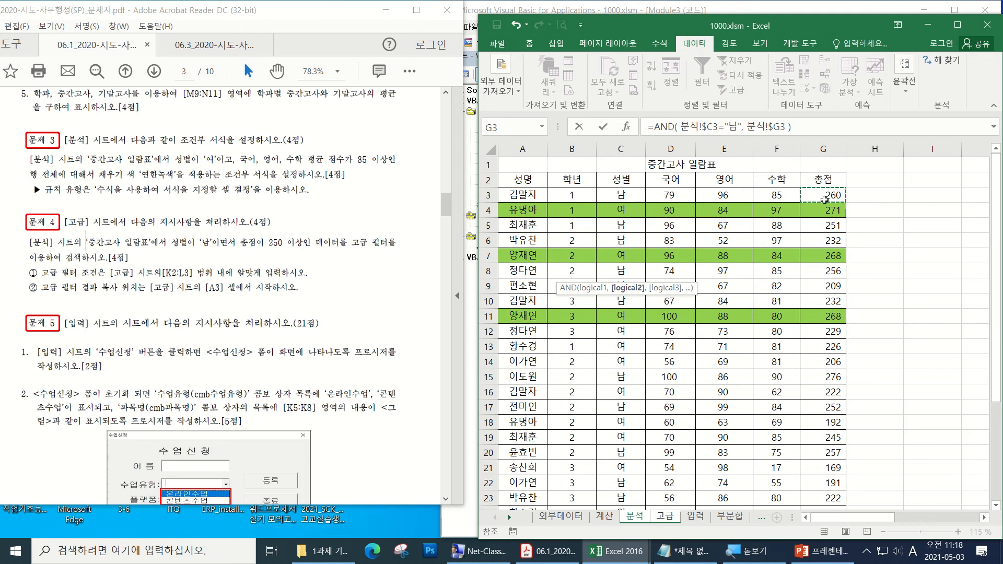
- Complete the second AND condition in K7 as 분석!$G3>=250 and enter the formula
type(">")
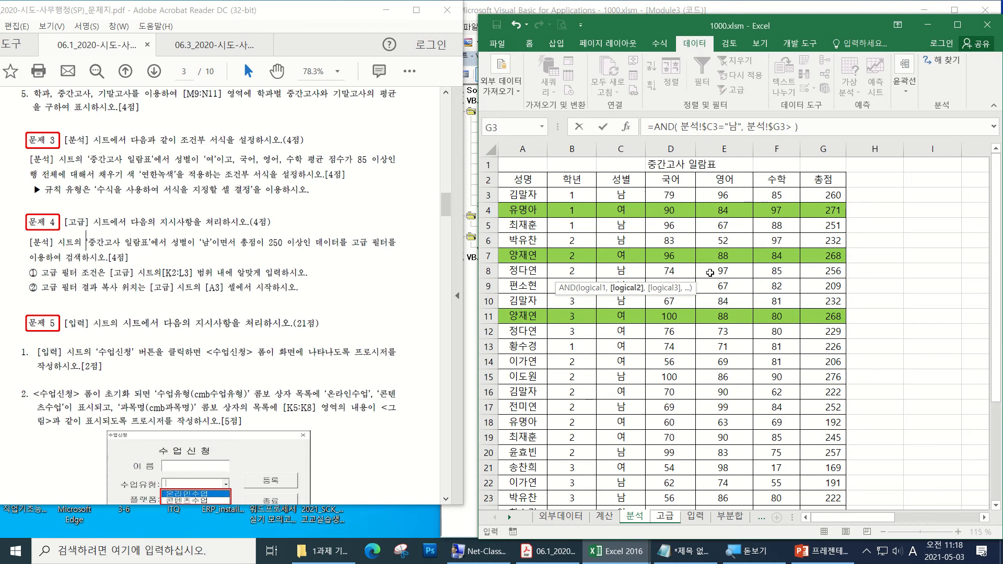
type("=250")
key("Return")
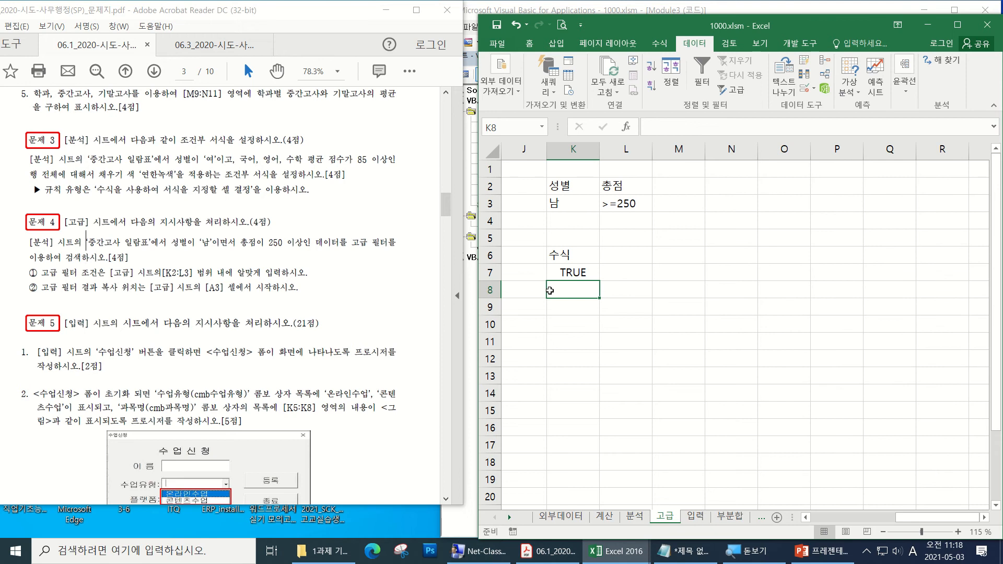
- Review the completed AND formula in K7 on the 고급 sheet
left_click(573, 273)
double_click(573, 272)
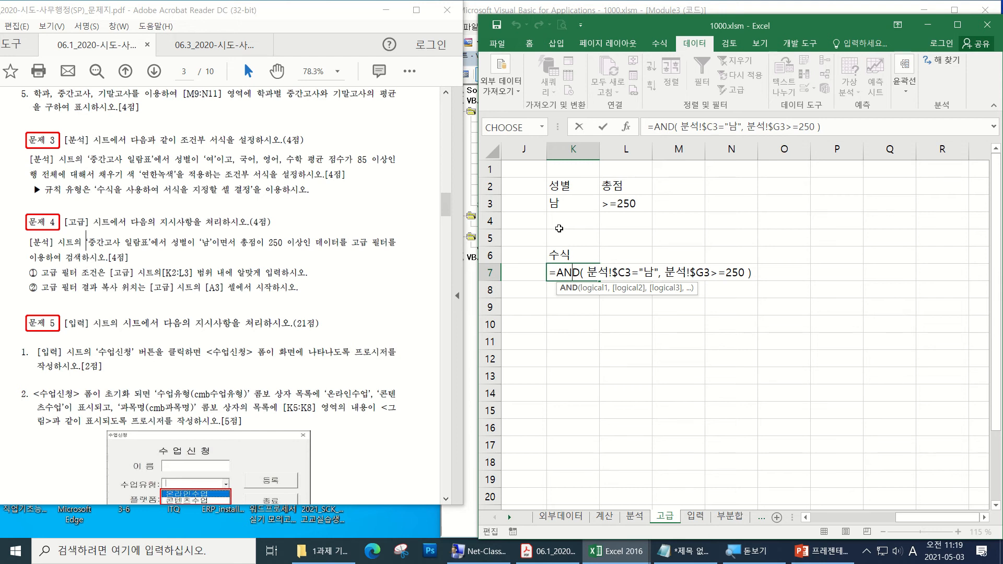
key("Return")
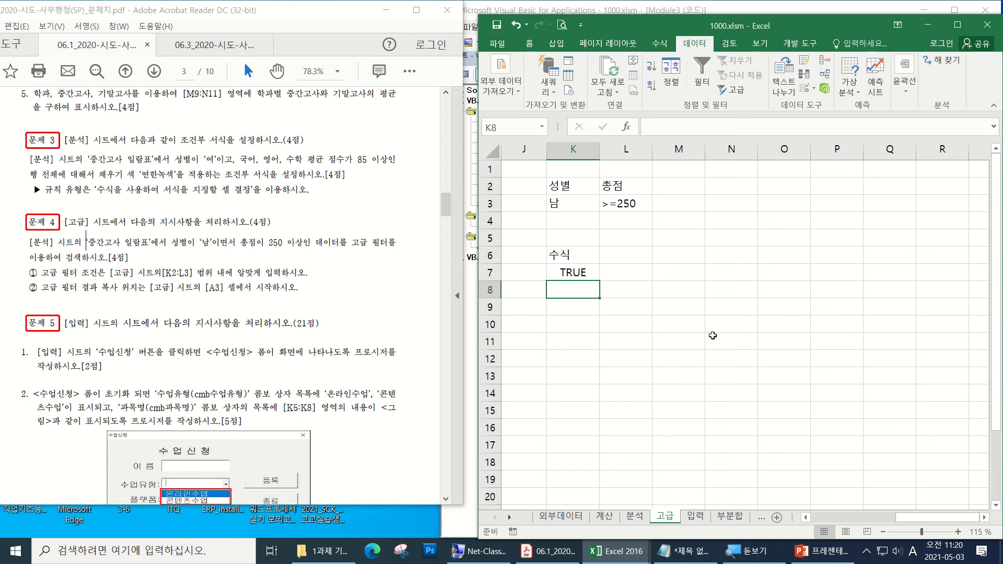
- View the 입력 sheet and skim the problem PDF from 문제 5 through to the 문제 6 subtotal instructions
left_click(695, 517)
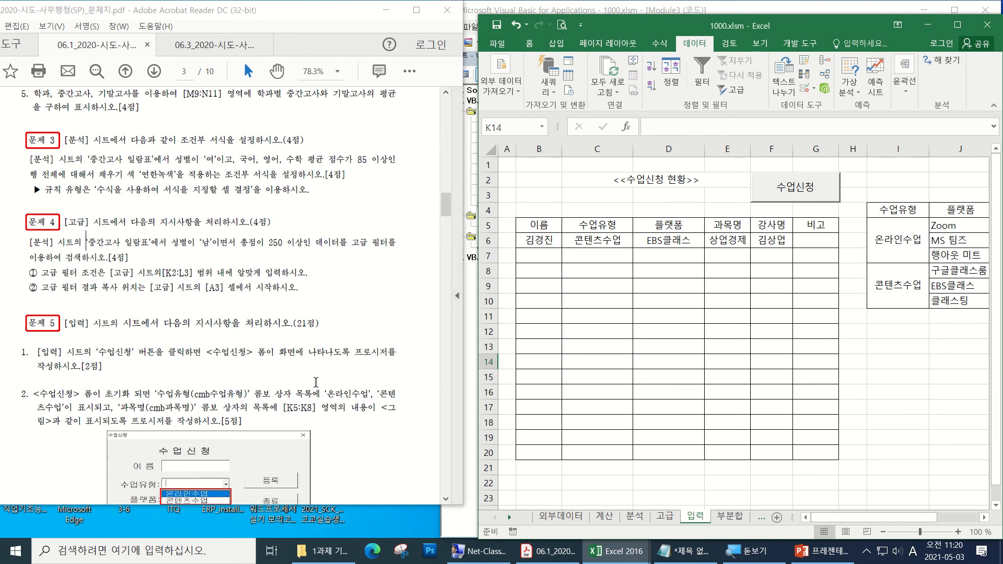
scroll(320, 382, "down", 3)
left_click(319, 382)
scroll(322, 381, "down", 10)
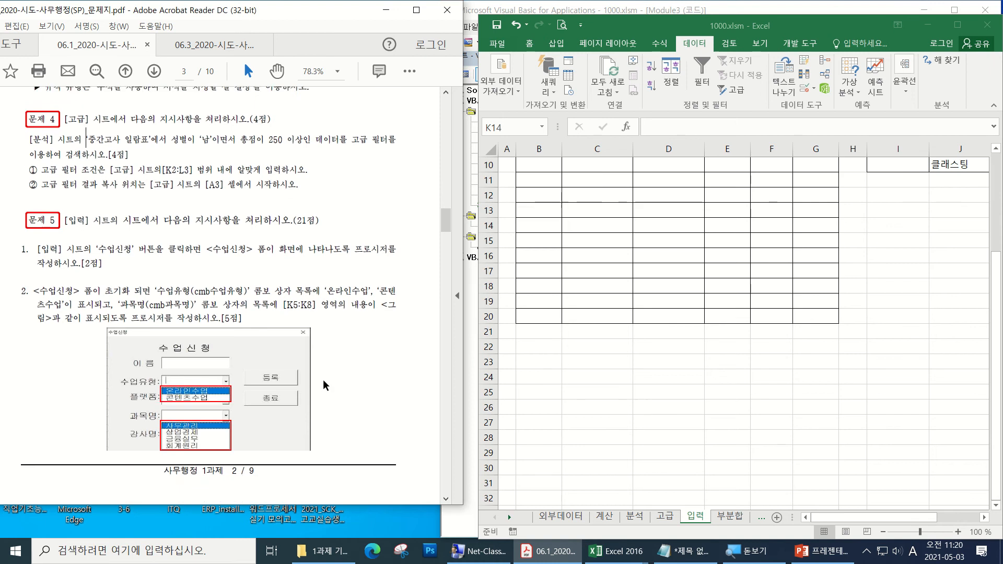
scroll(323, 381, "down", 2)
scroll(322, 381, "up", 1)
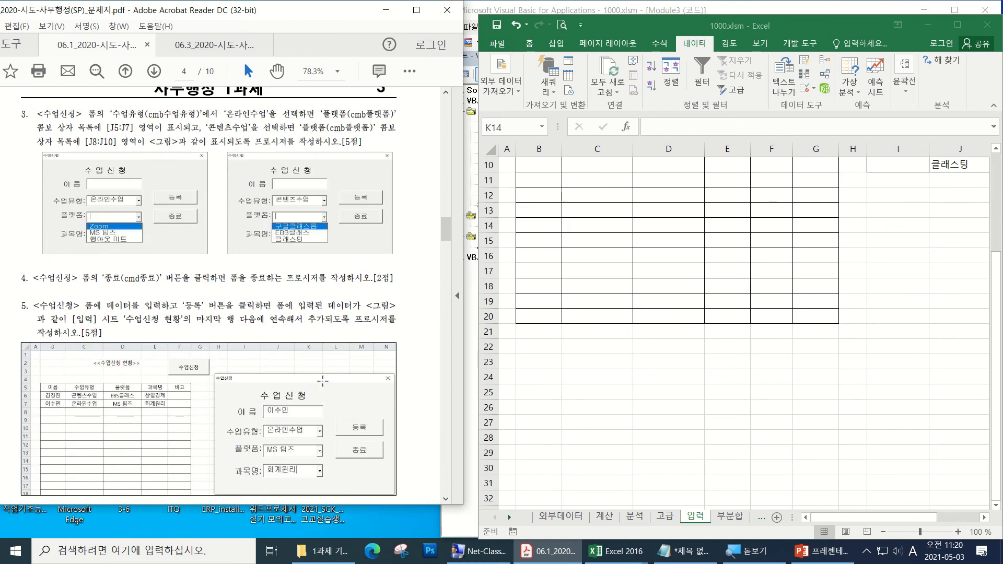
scroll(323, 381, "up", 1)
scroll(323, 381, "down", 15)
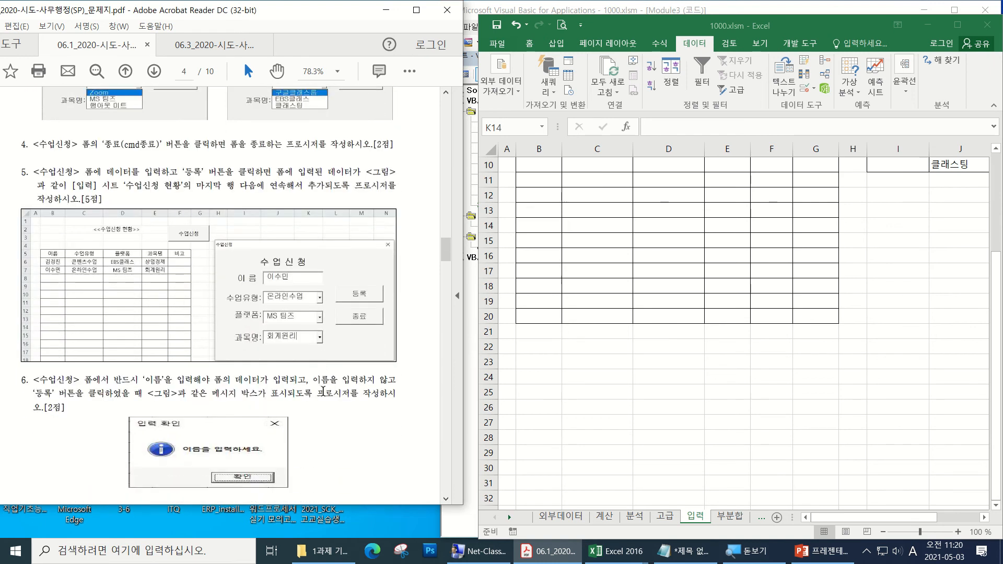
scroll(321, 393, "down", 3)
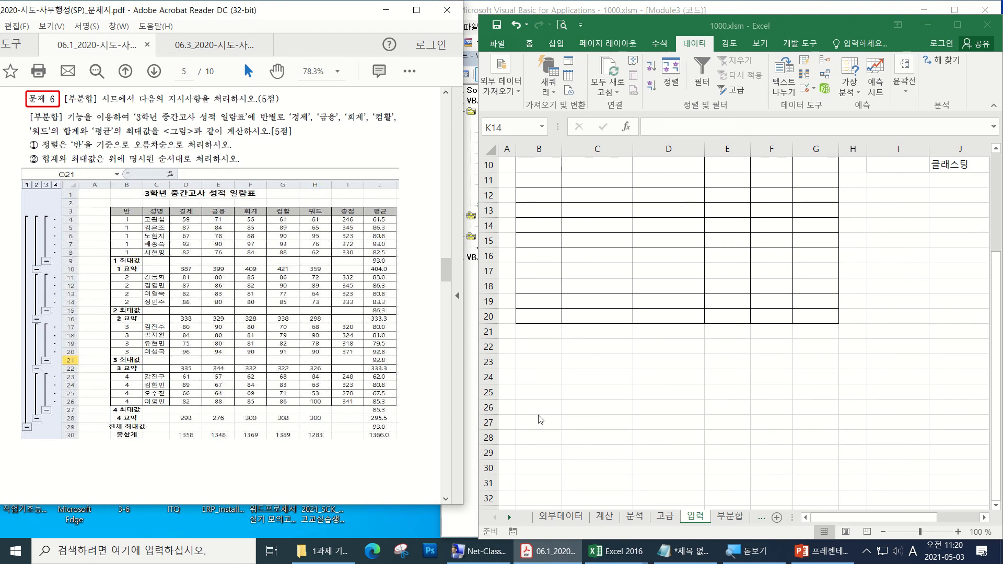
- Go to the 부분합 sheet of the workbook for 문제 6
left_click(731, 521)
left_click(511, 518)
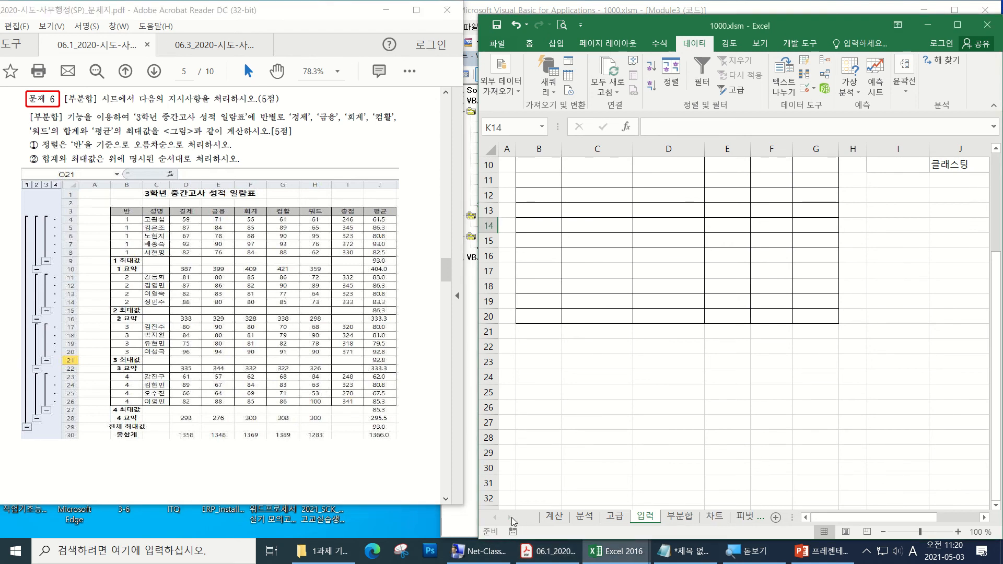
left_click(674, 517)
key("ctrl+Page_Down")
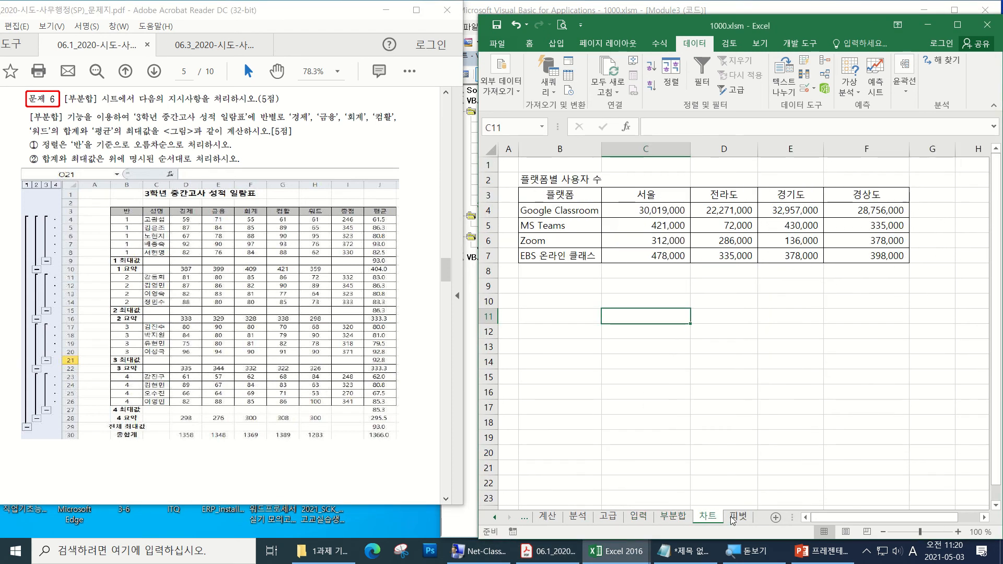
key("ctrl+Page_Down")
left_click(681, 519)
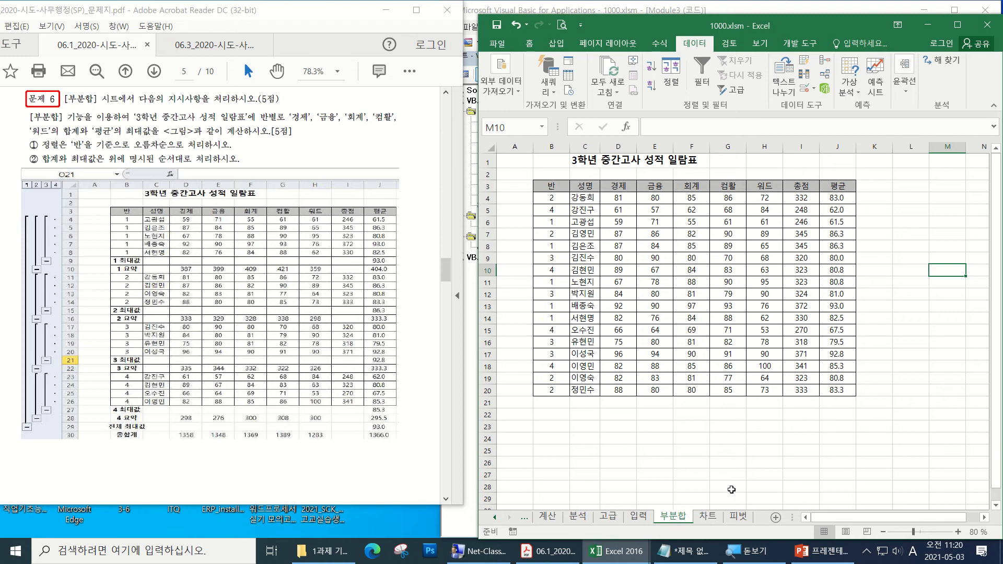
- Sort the 3학년 중간고사 성적 일람표 table, B3:J20, by 반 values in ascending order
left_click(630, 351)
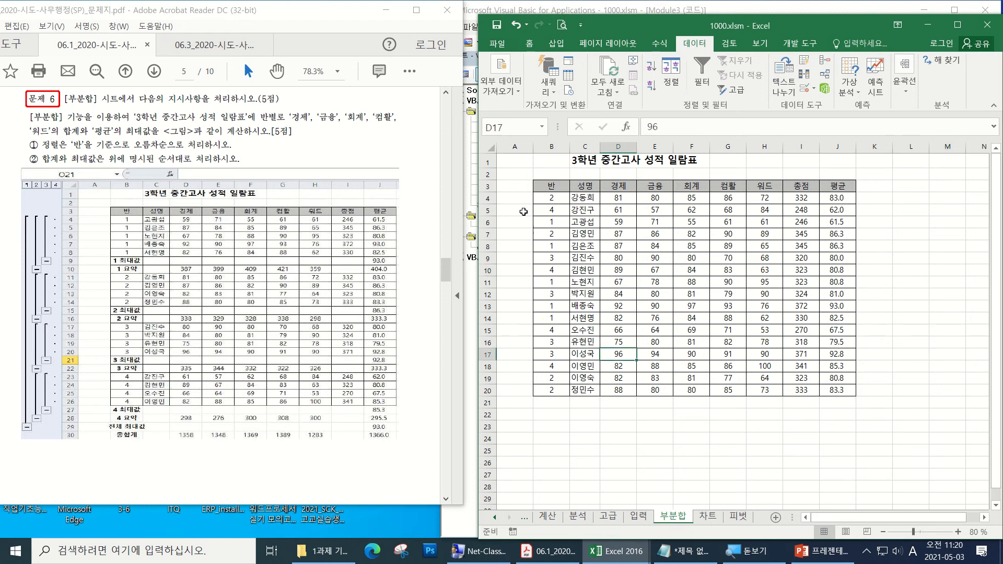
left_click_drag(540, 182, 836, 385)
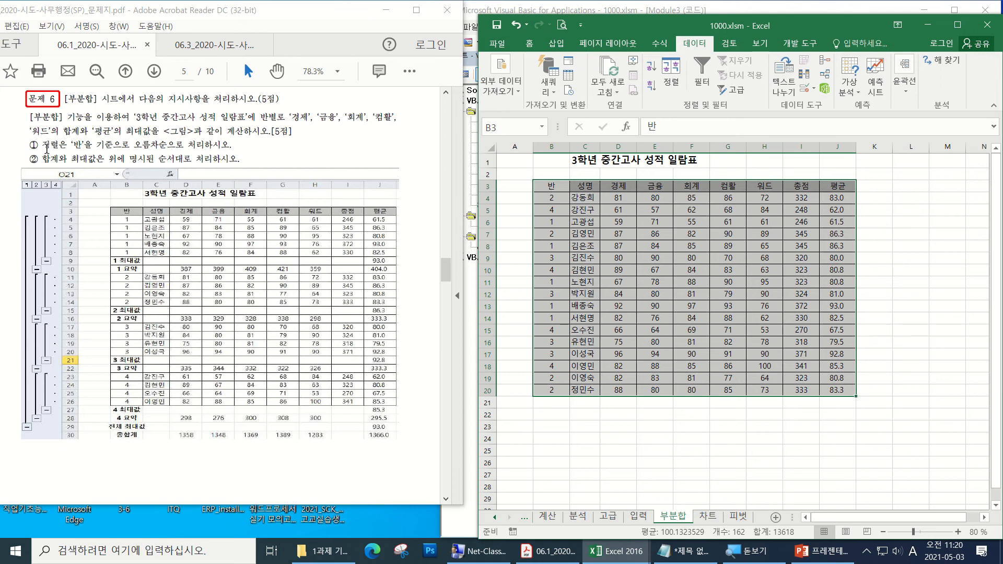
left_click_drag(44, 146, 195, 144)
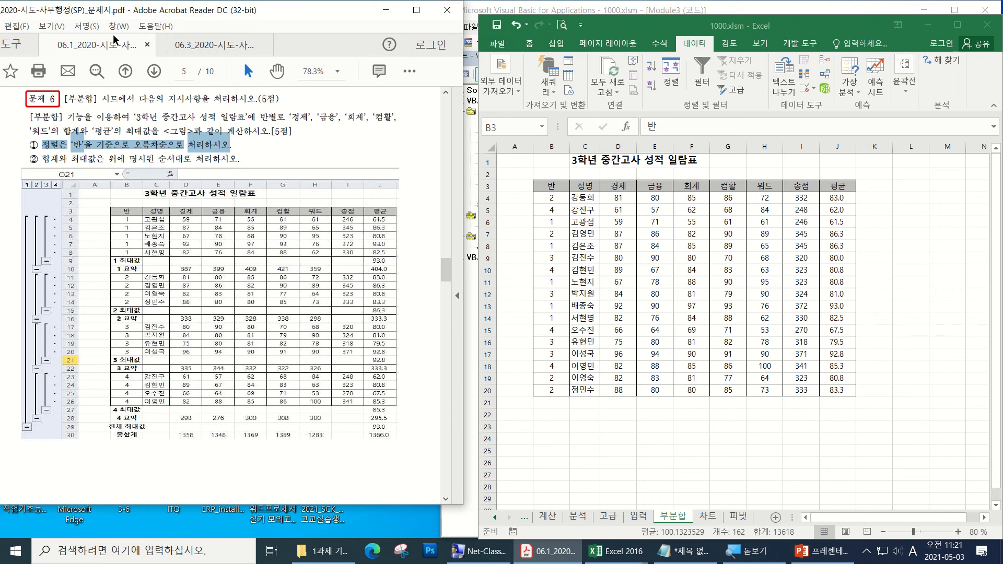
left_click(636, 18)
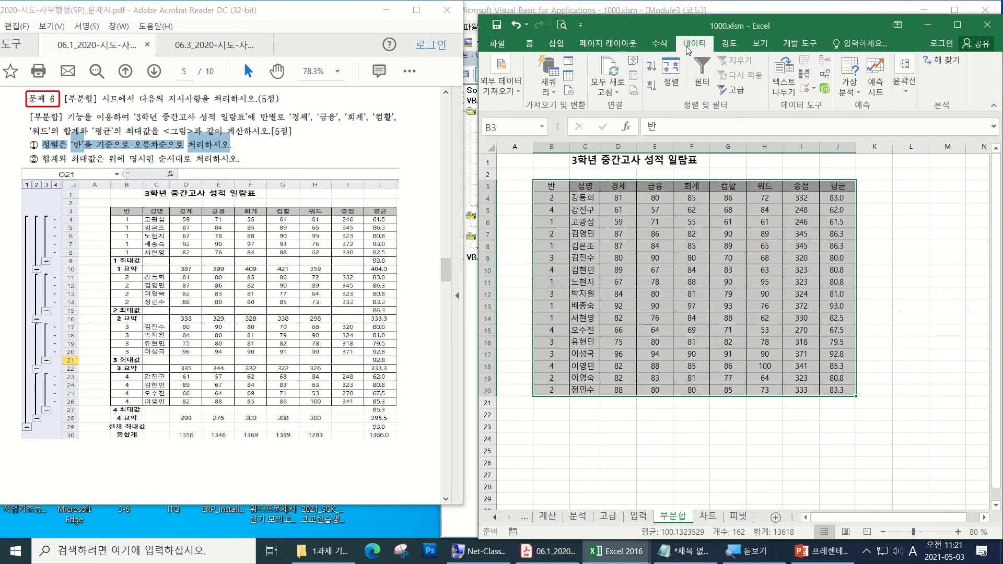
left_click(672, 73)
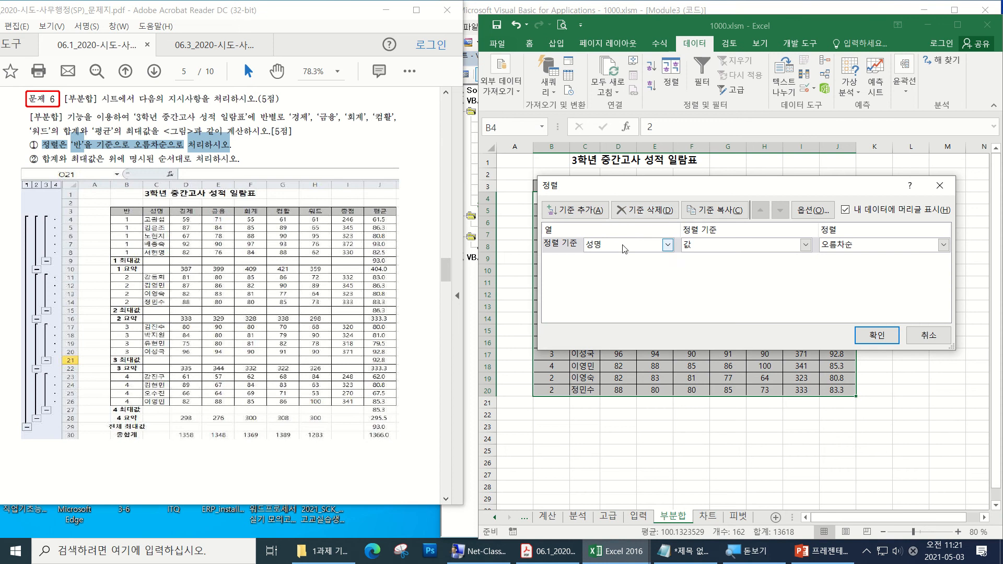
left_click(668, 245)
left_click(593, 258)
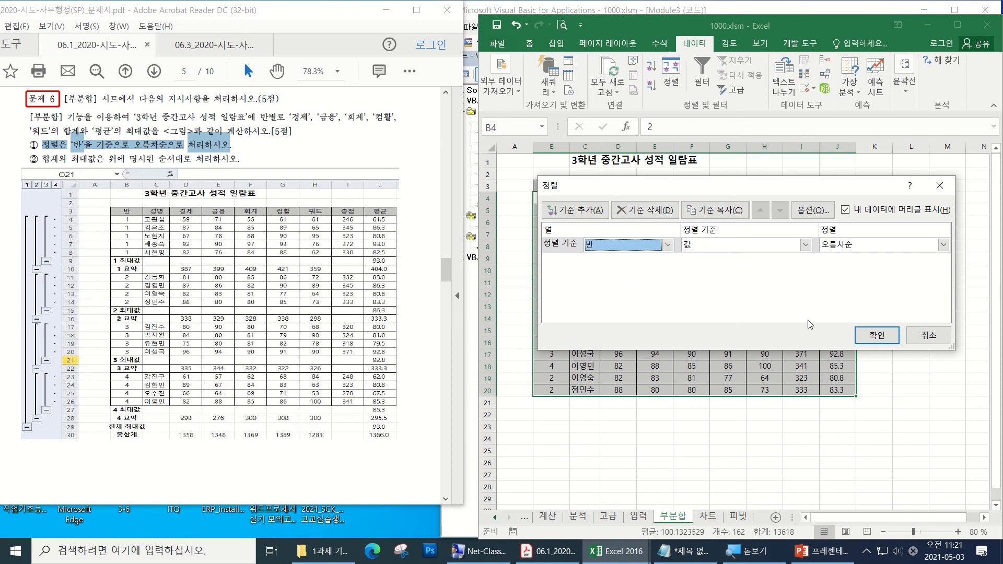
left_click(877, 335)
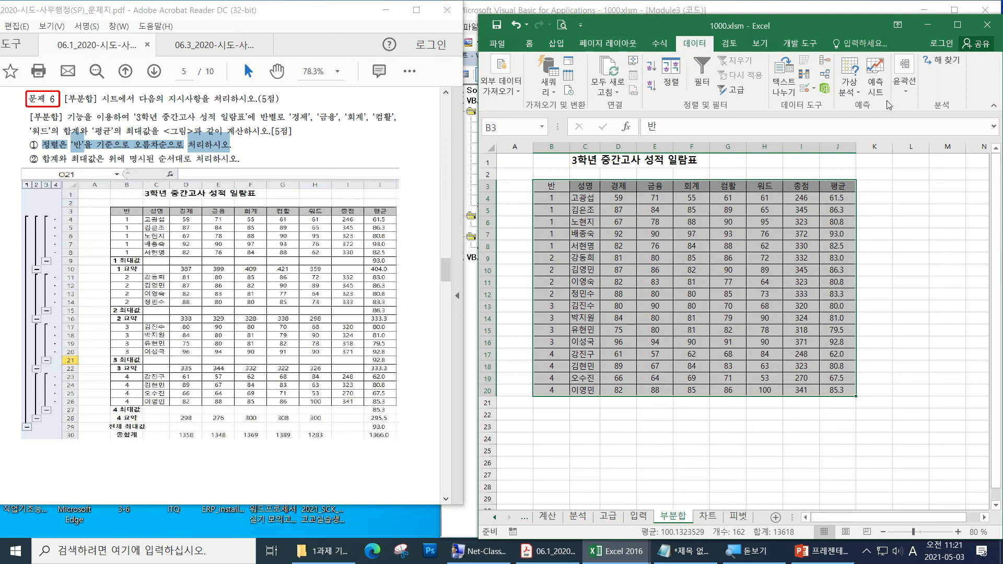
- Start a subtotal on the sorted table, grouped by 반 and using the 합계 function
left_click(907, 84)
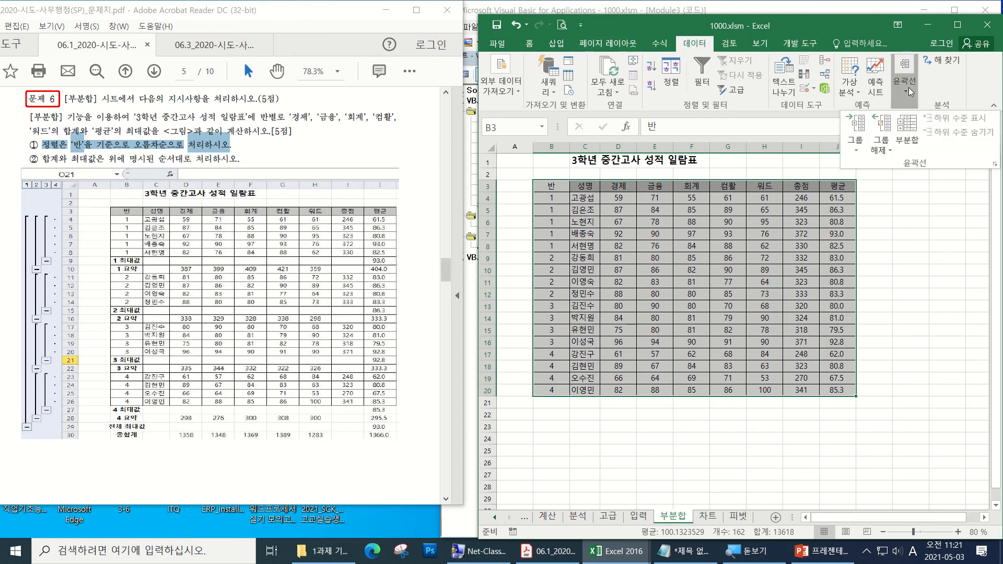
left_click(908, 130)
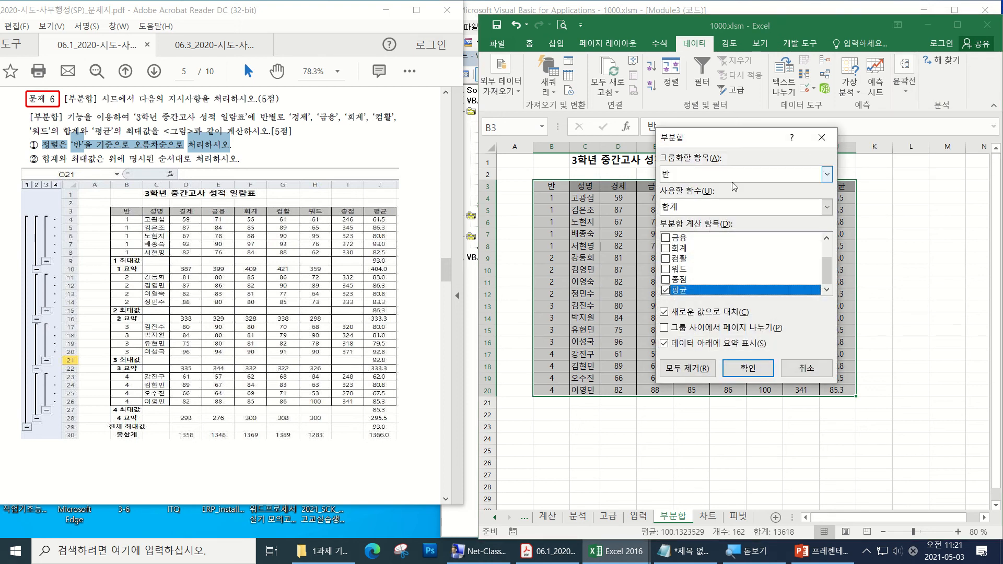
left_click(698, 176)
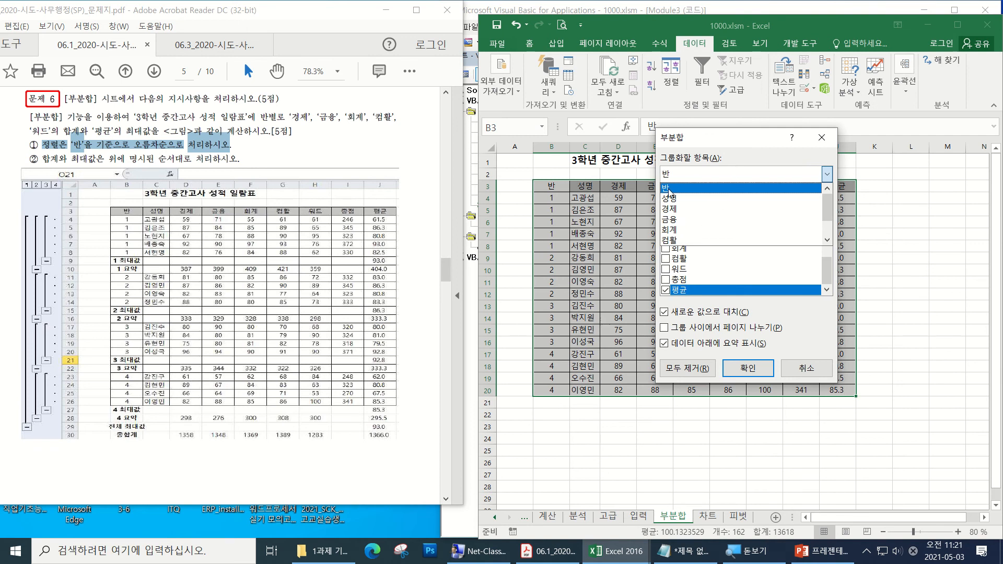
left_click(669, 193)
left_click(682, 176)
left_click(673, 192)
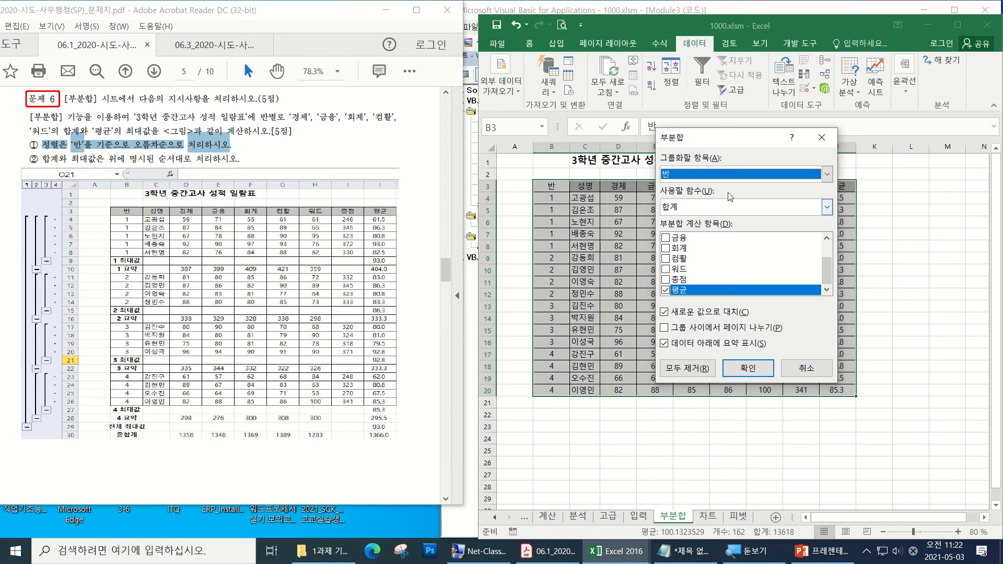
left_click(706, 209)
left_click(679, 222)
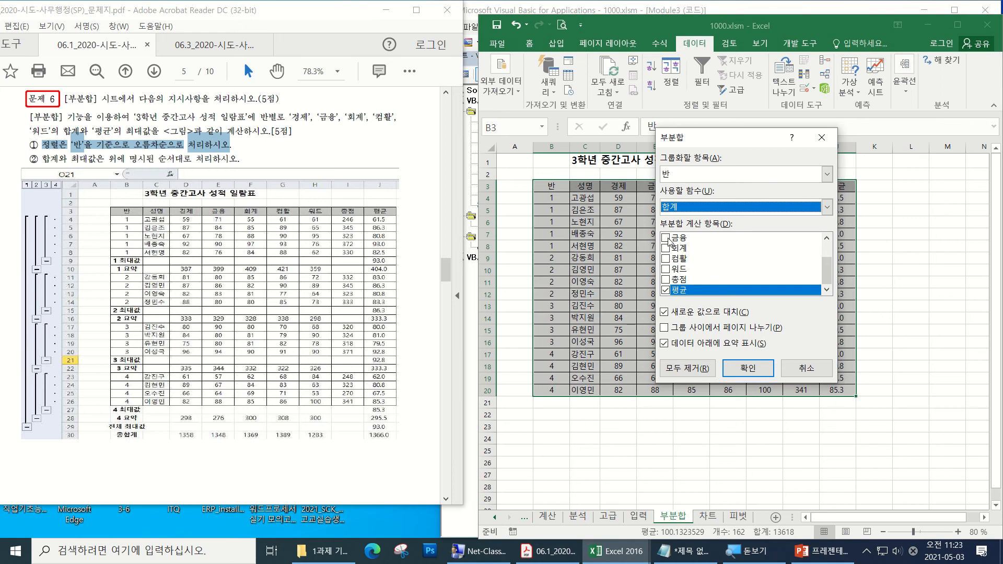
- Include 경제, 금융, 회계, 컴활 and 워드 in the subtotal, exclude 평균, and apply it
left_click(827, 238)
left_click(666, 238)
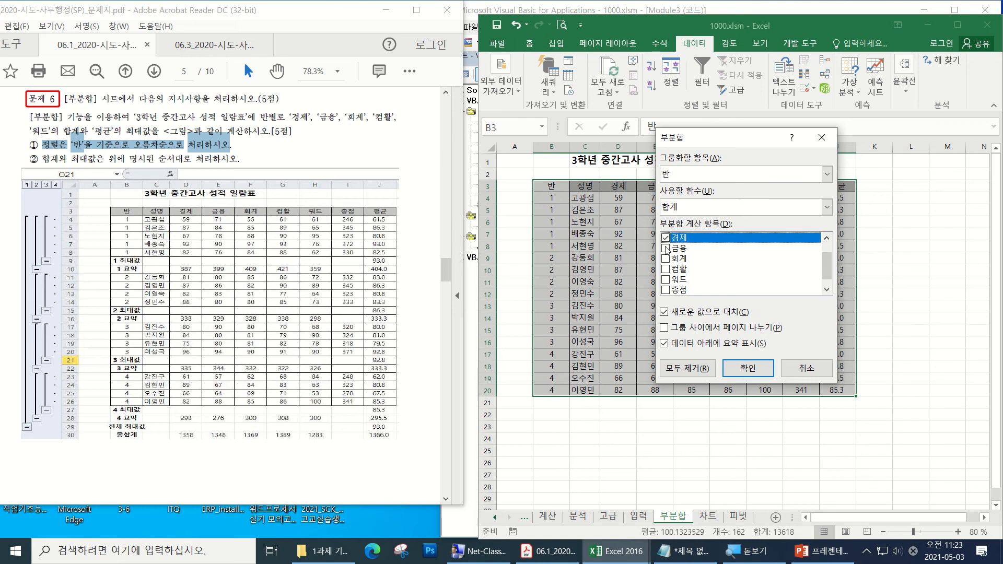
left_click(666, 248)
left_click(666, 258)
left_click(666, 269)
left_click(666, 280)
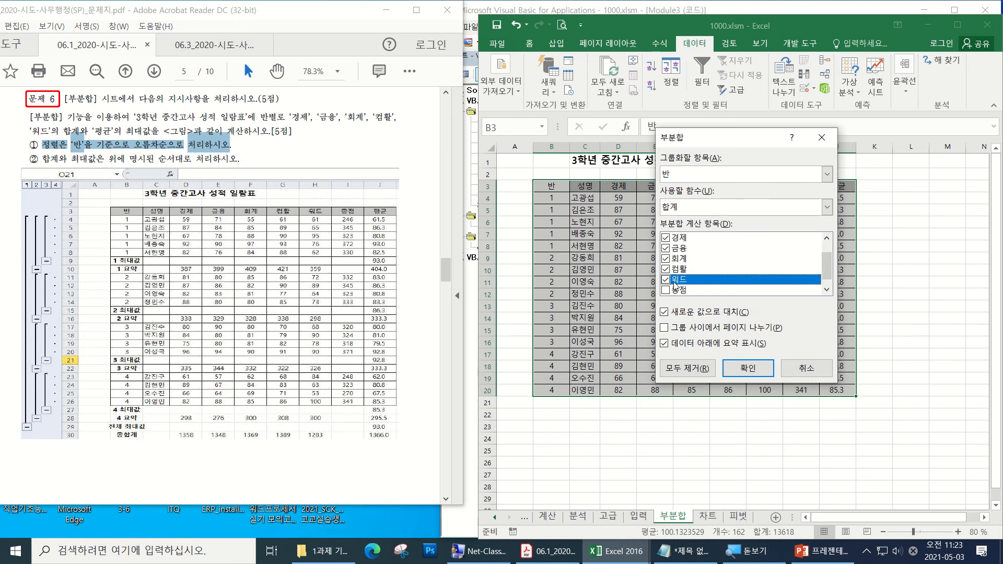
left_click(827, 290)
left_click(670, 294)
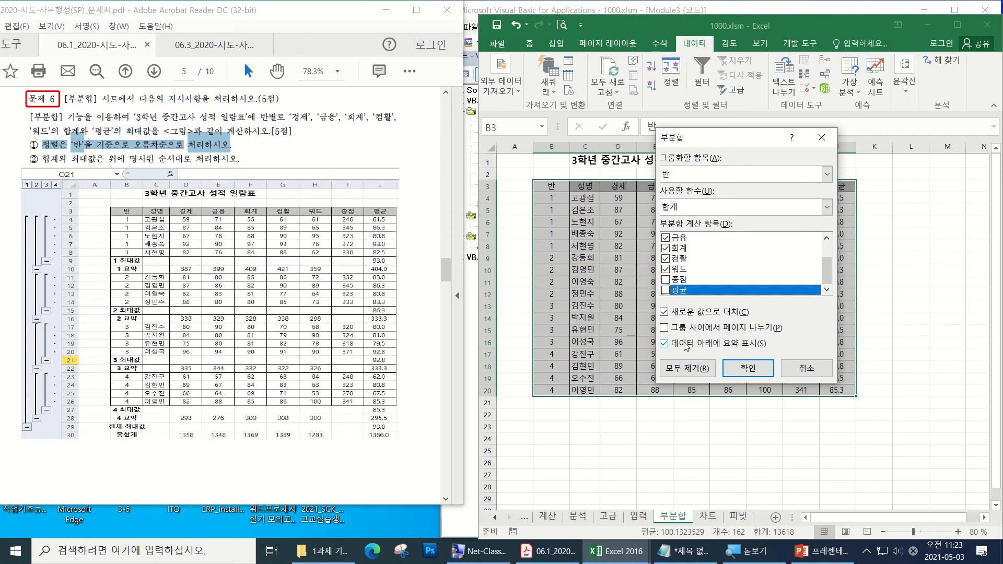
left_click(748, 370)
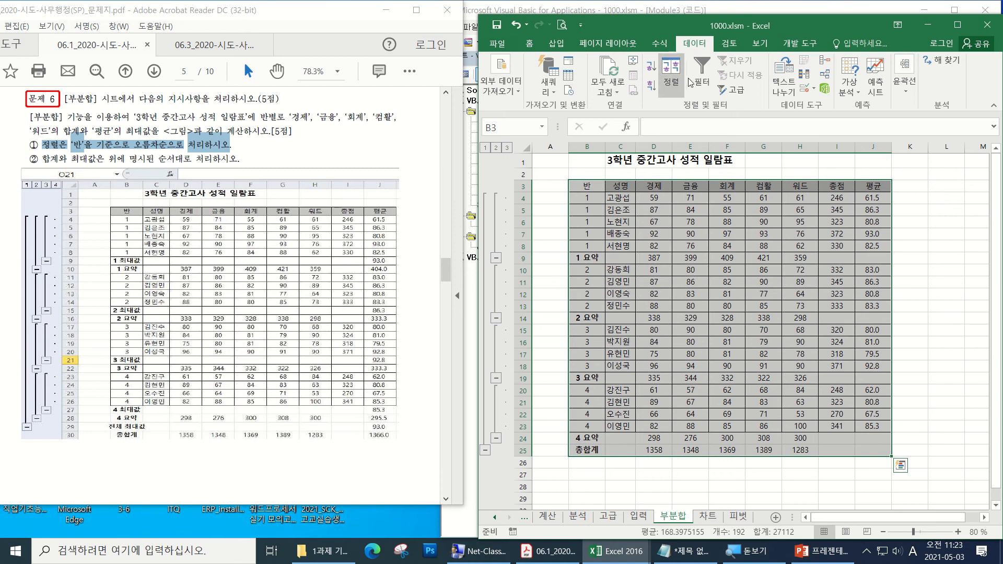
- Start a second subtotal on the same table, grouped by 반 and using the 최대값 function
left_click(908, 101)
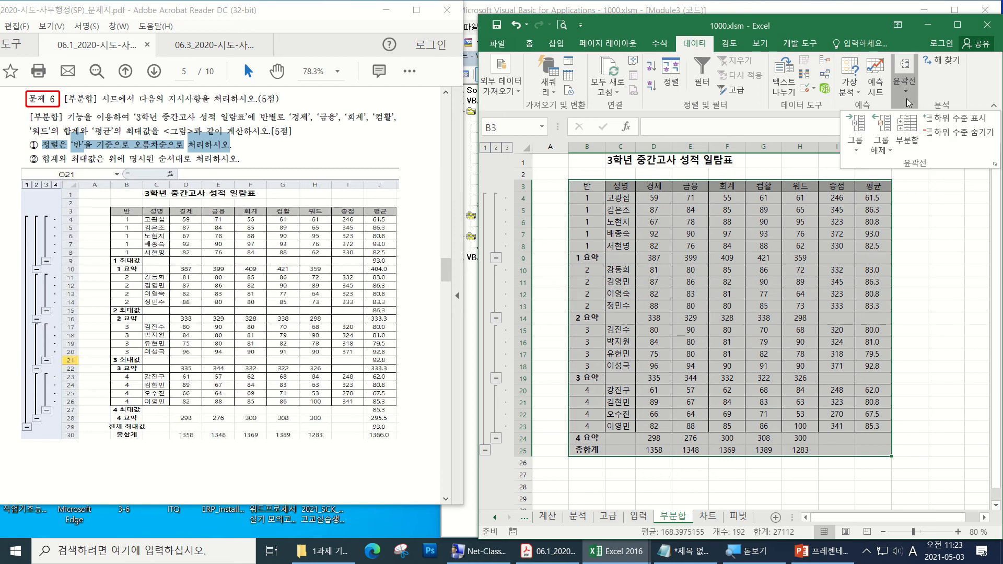
left_click(908, 130)
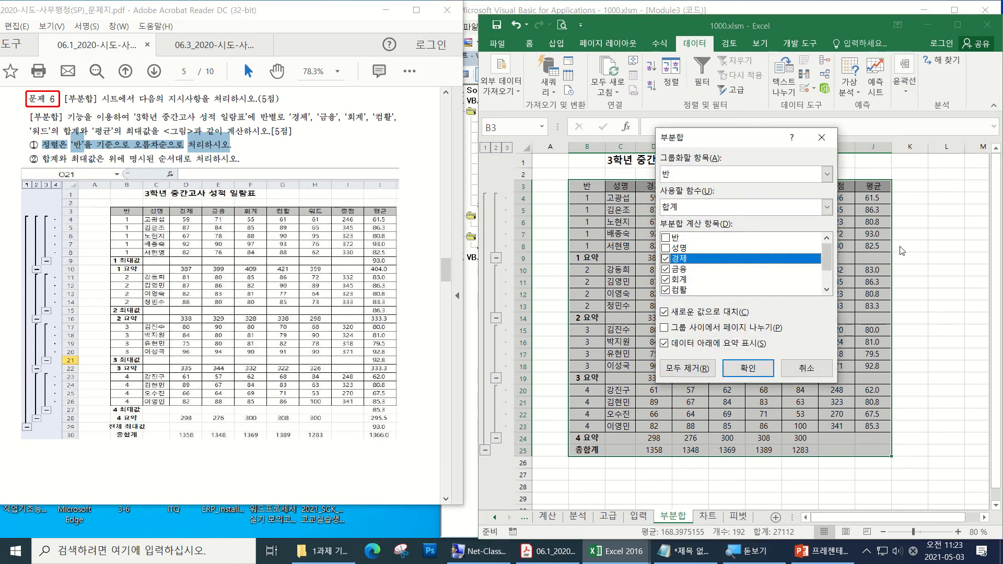
left_click(699, 208)
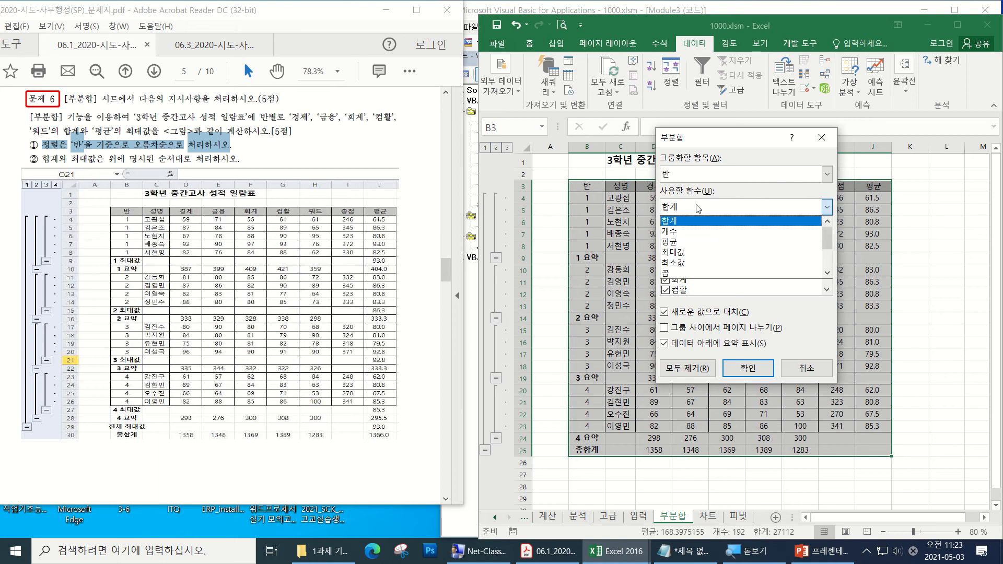
left_click(676, 253)
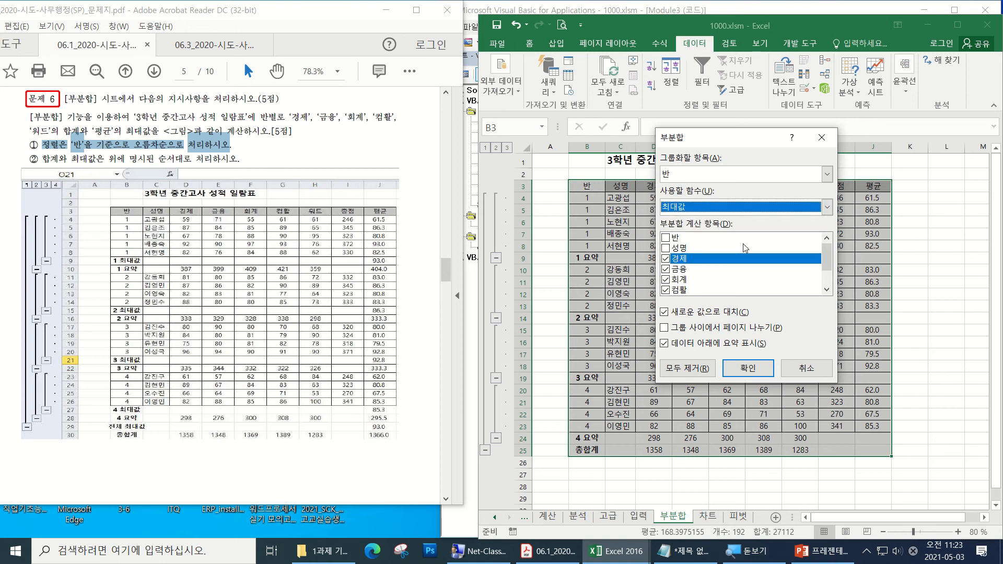
- Exclude 경제, 금융, 회계, 컴활 and 워드, include only 평균, turn off replacing current subtotals, and apply the subtotal
left_click(666, 258)
left_click(666, 269)
left_click(666, 280)
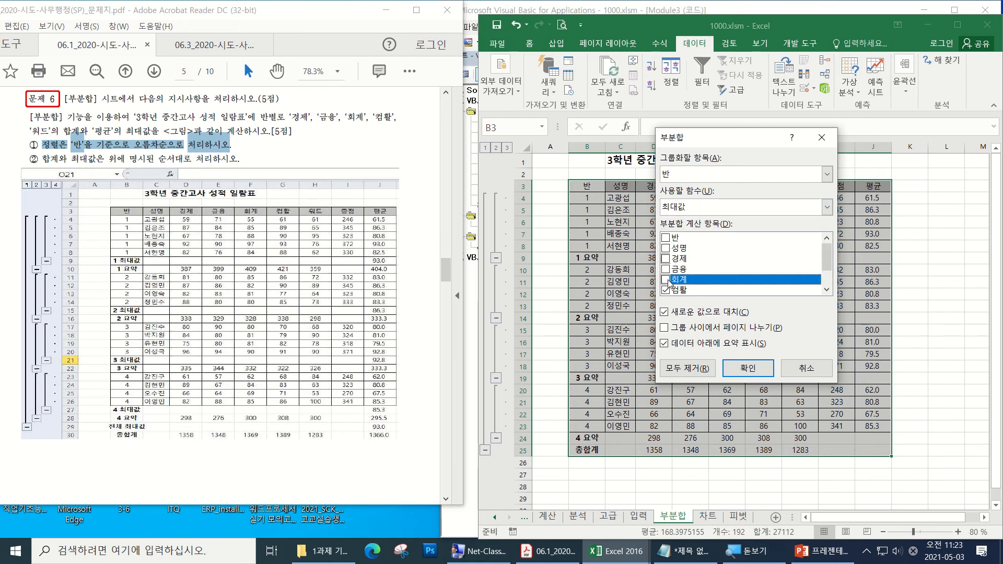
left_click(666, 289)
scroll(673, 286, "down", 1)
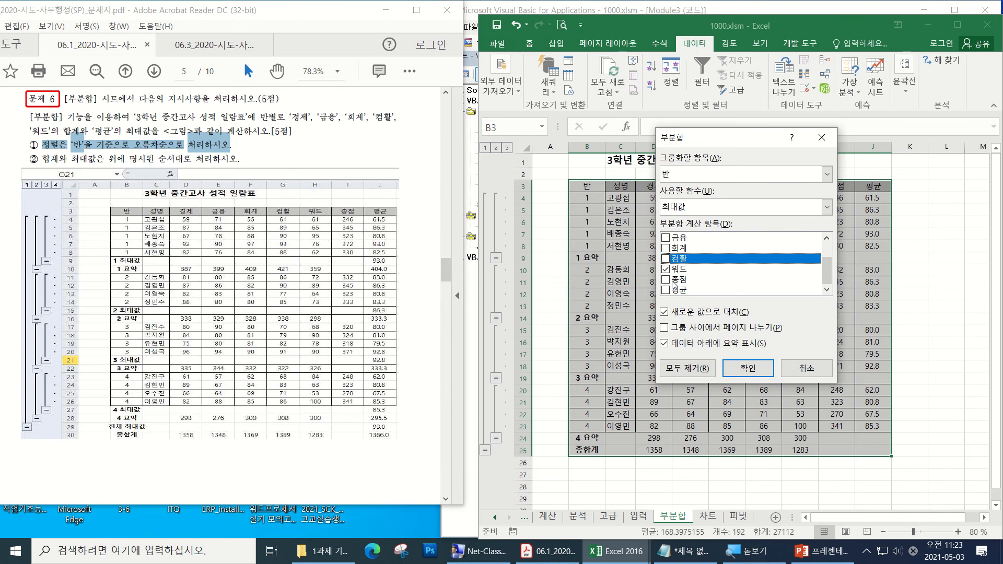
left_click(666, 269)
left_click(666, 290)
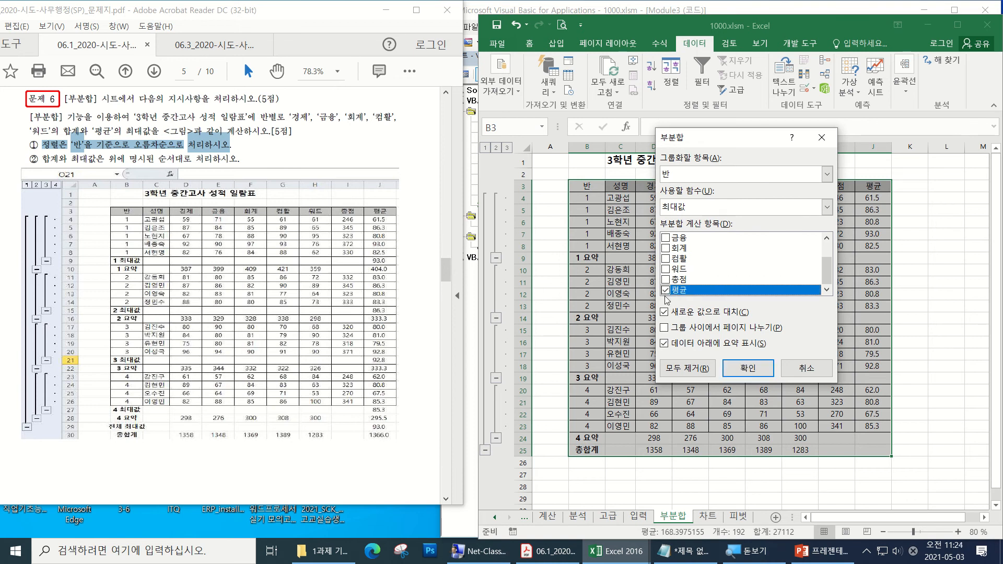
left_click(673, 316)
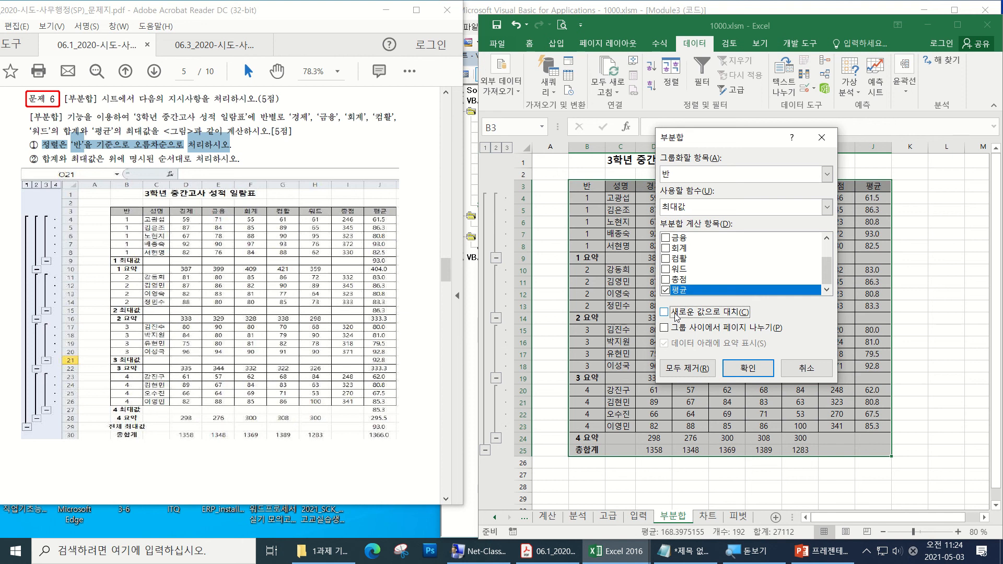
left_click(757, 368)
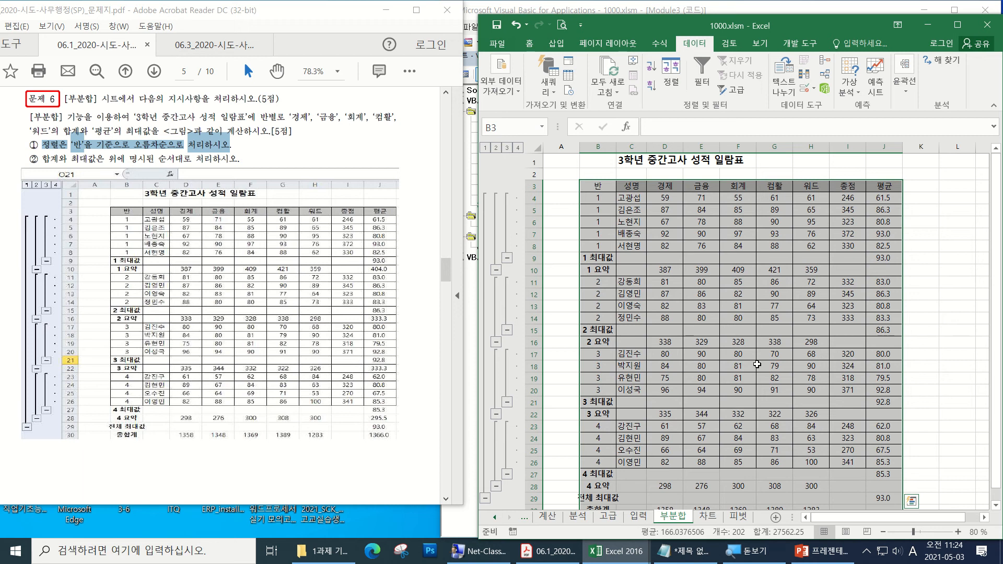
- Collapse the subtotal outline through levels 3, 2 and 1, and expand it again to level 4
left_click(906, 87)
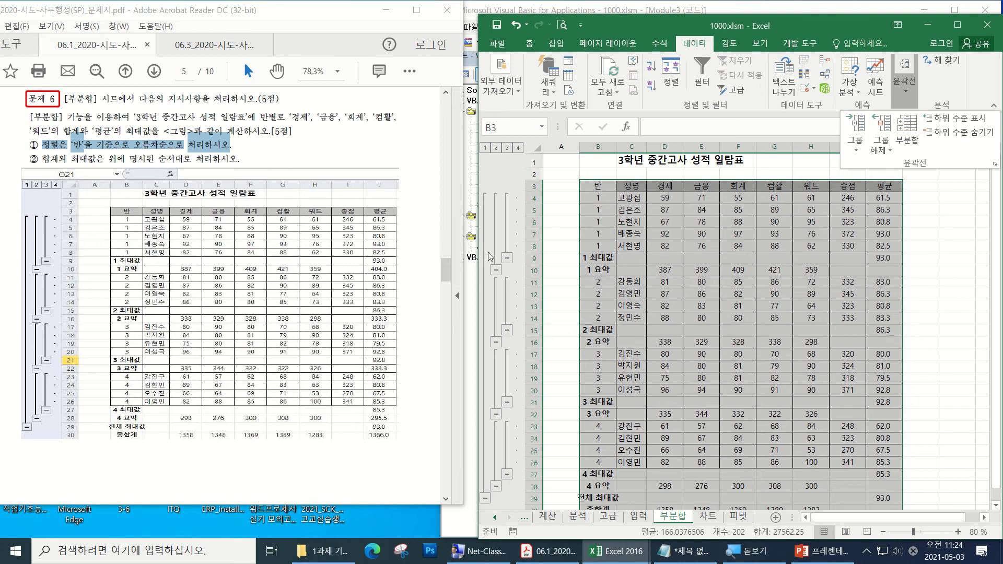
left_click(506, 228)
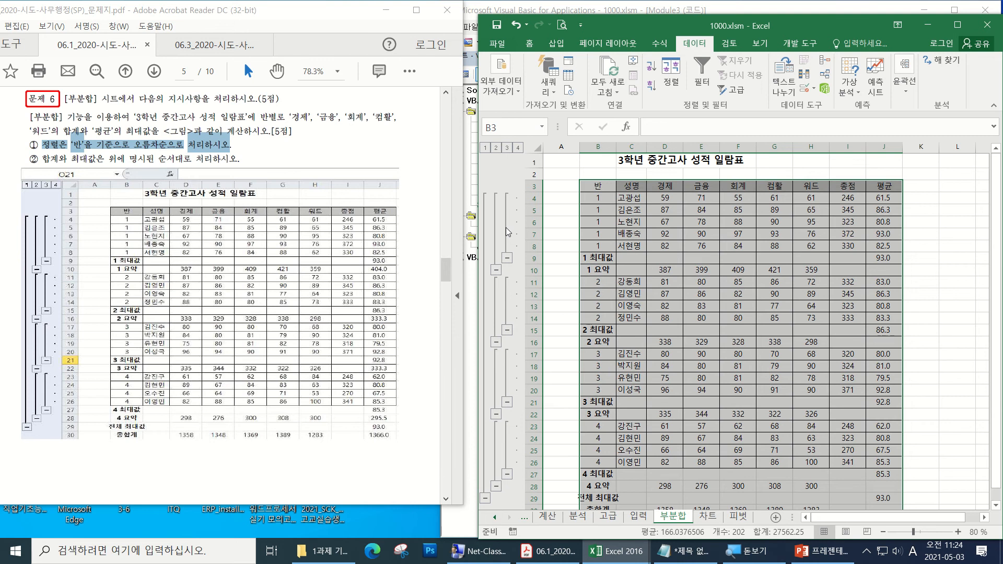
left_click(506, 149)
left_click(497, 148)
left_click(485, 148)
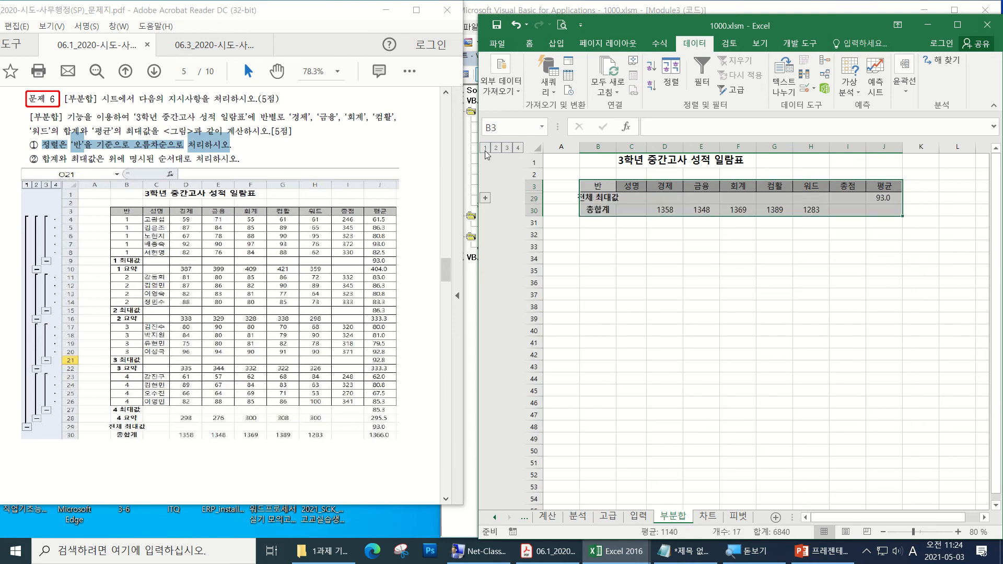
left_click(517, 149)
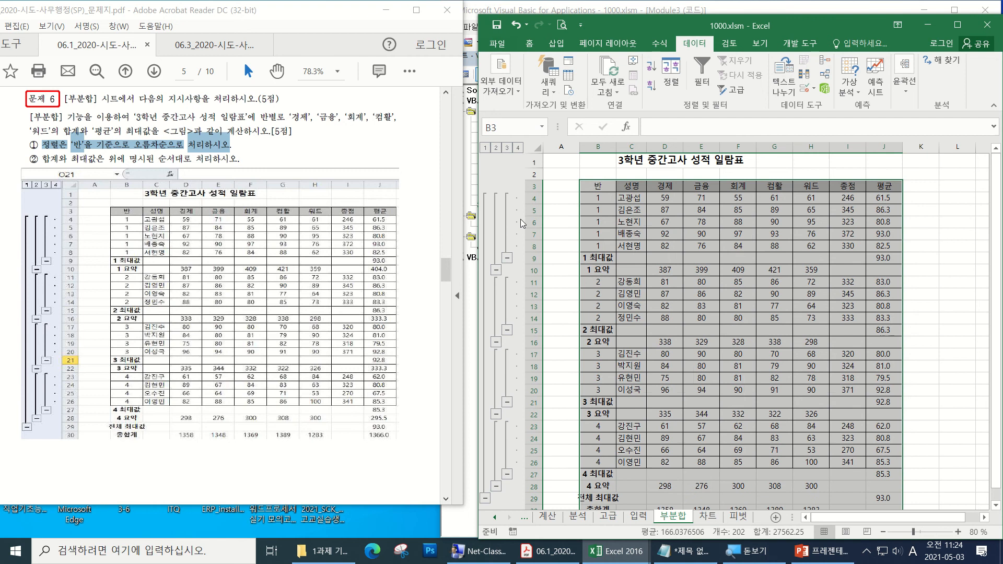
left_click(718, 228)
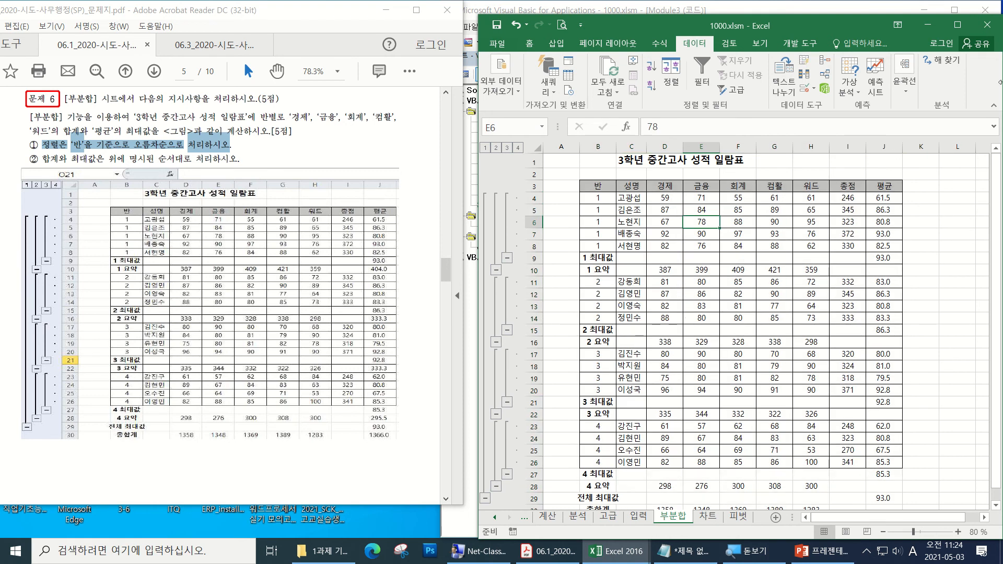
- Clear the outline from the subtotaled table while keeping its subtotal rows
left_click(908, 91)
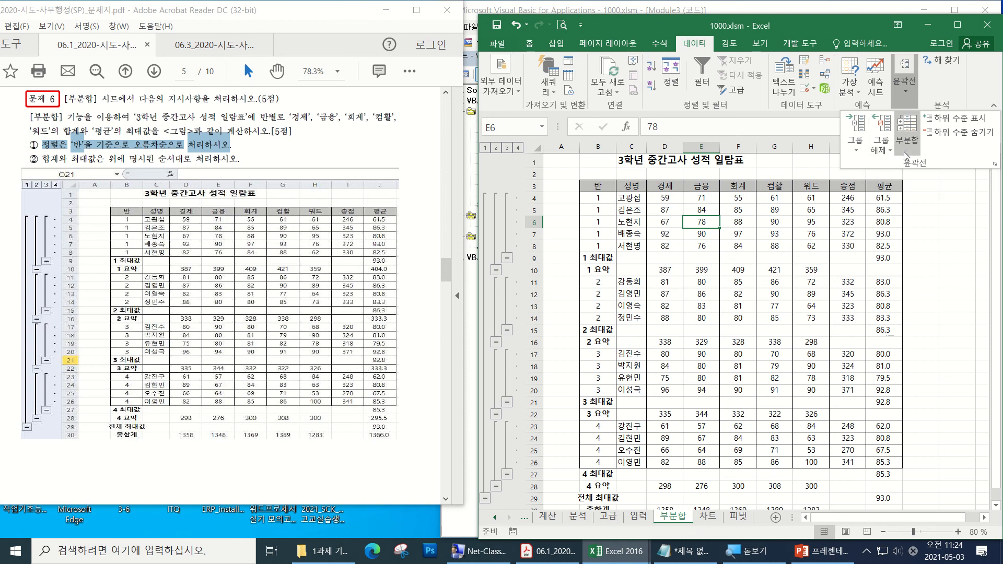
left_click(890, 151)
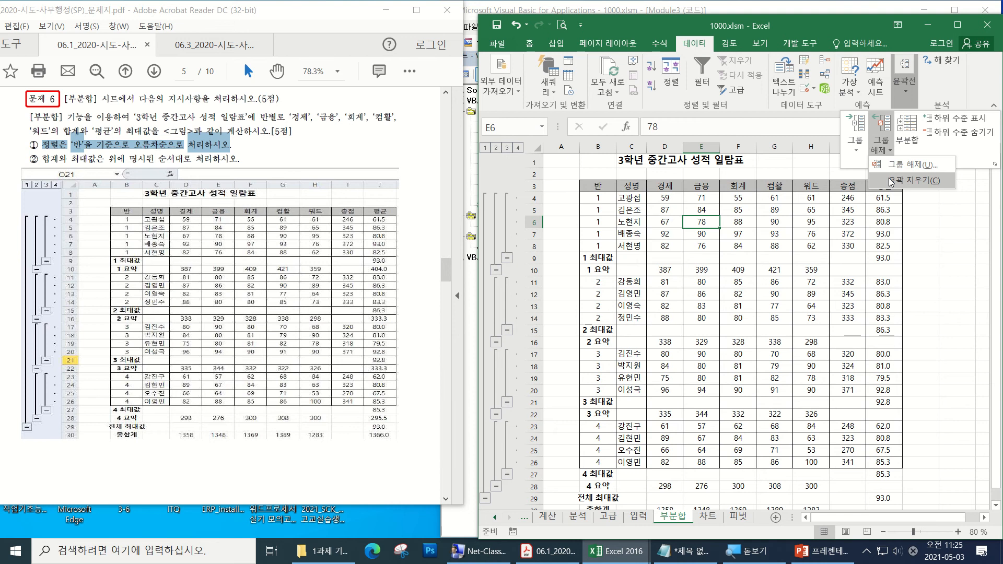
left_click(892, 180)
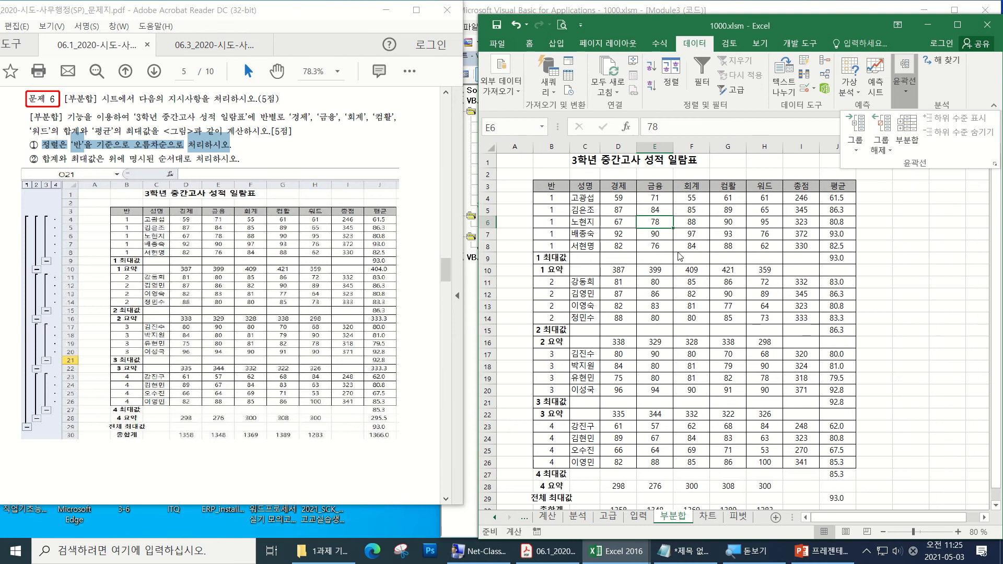
left_click(619, 222)
left_click(568, 256)
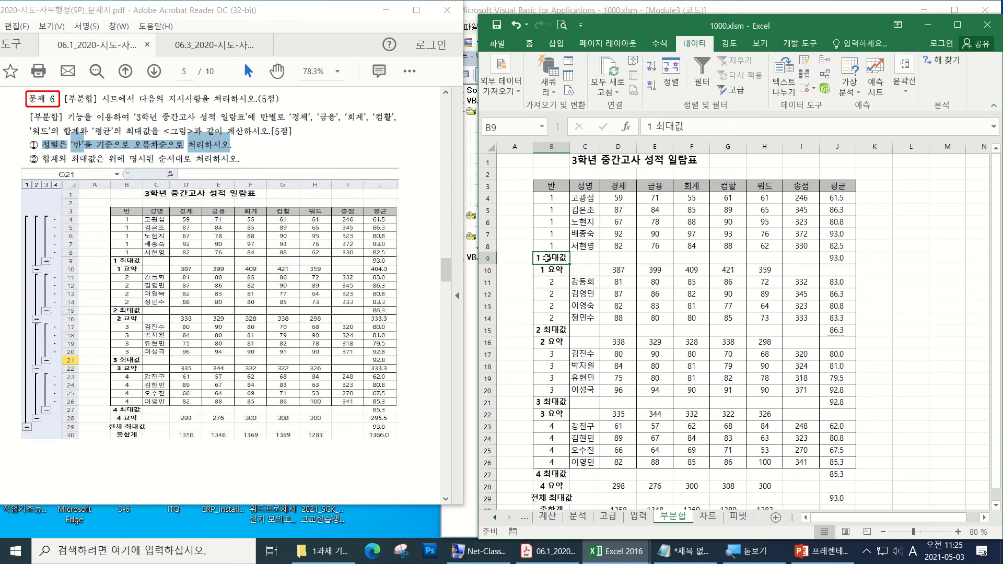
key("alt+Tab")
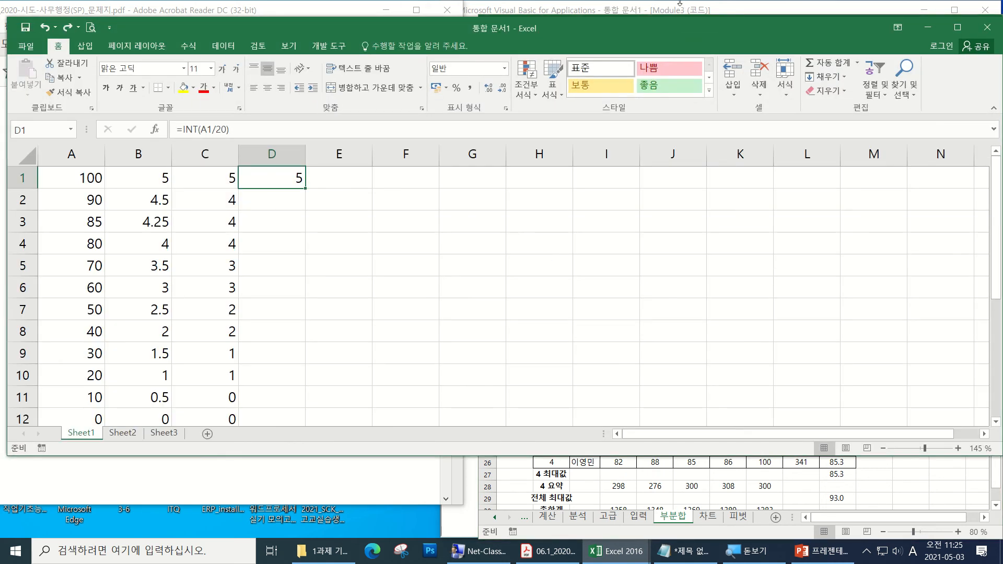
left_click(929, 28)
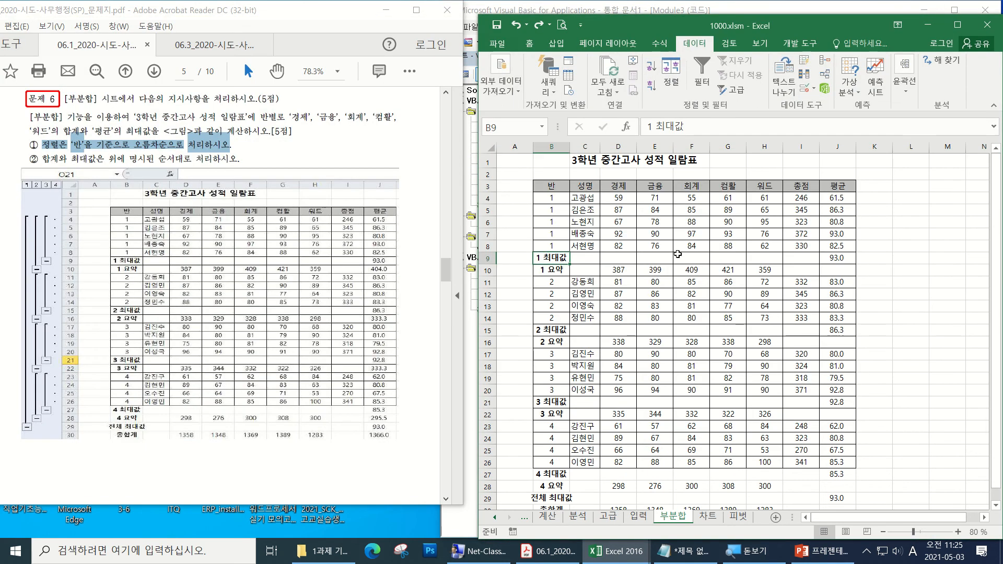
- Remove all subtotals from the 3학년 중간고사 성적 일람표 table
left_click(621, 235)
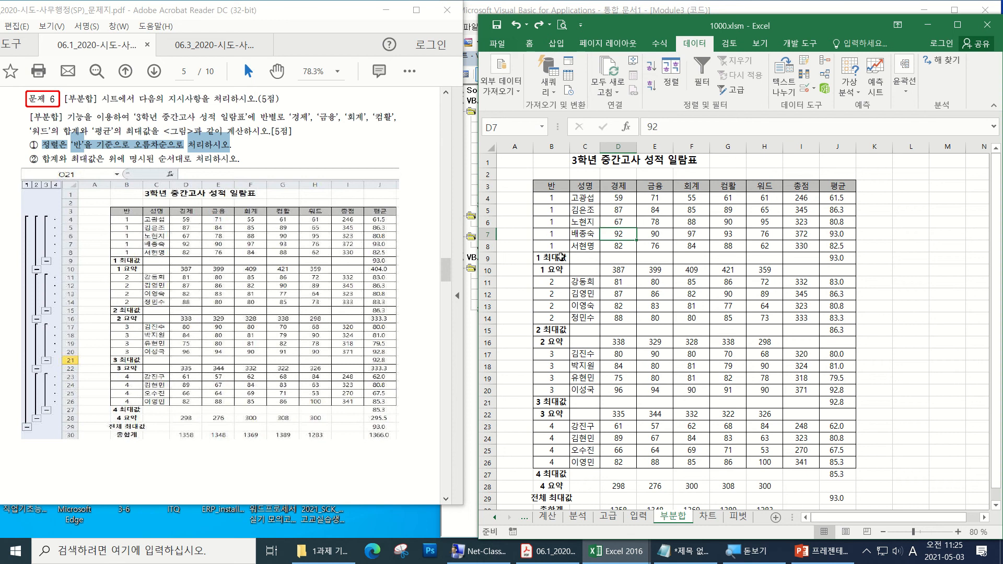
left_click(903, 83)
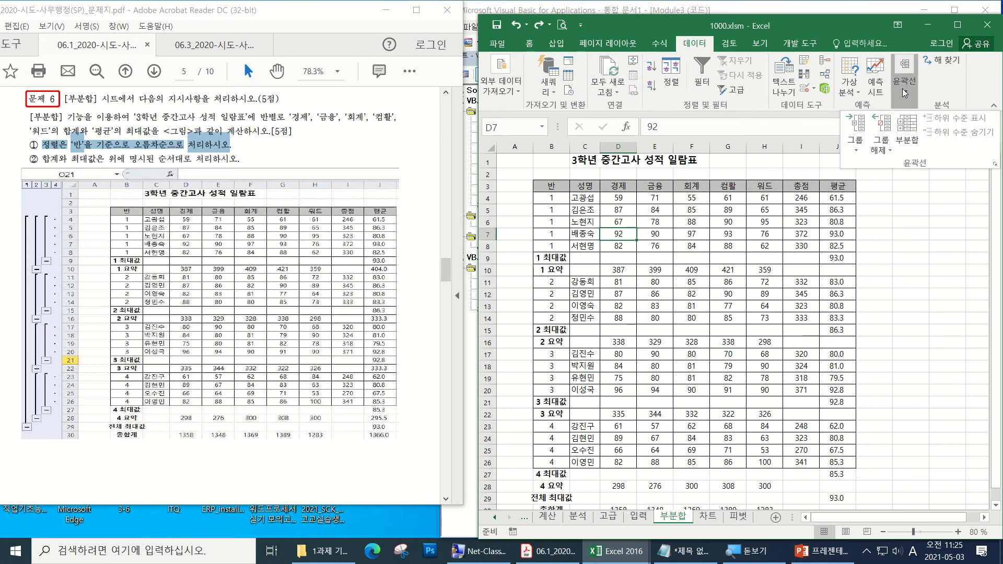
left_click(919, 136)
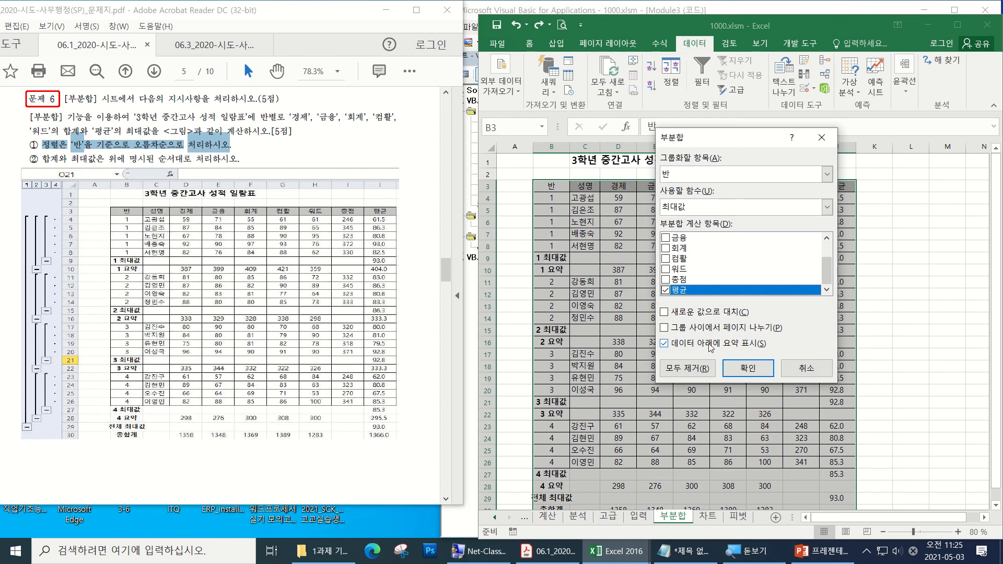
left_click(695, 373)
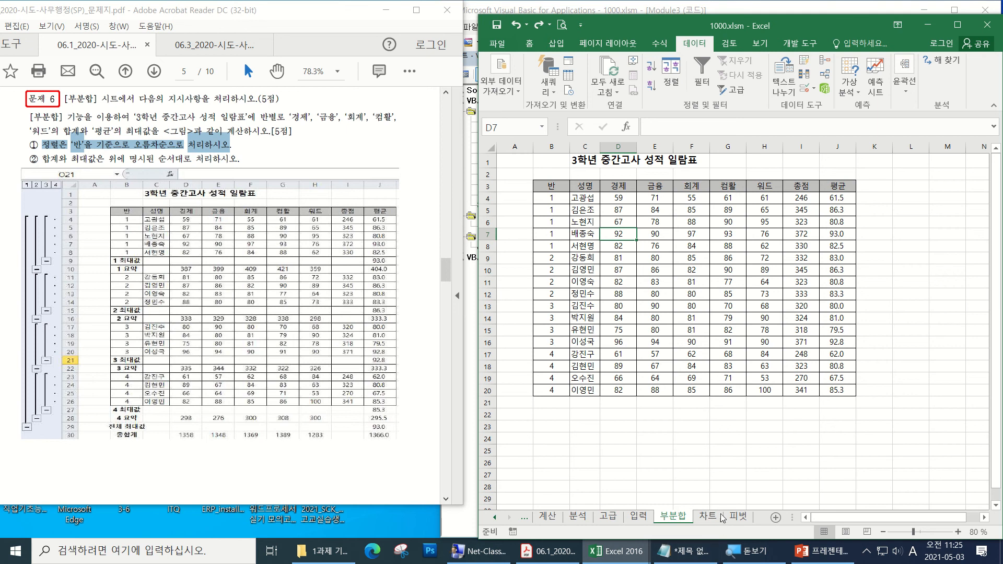
- Examine the outline's group and ungroup options, including the choice between grouping rows and columns
left_click(904, 78)
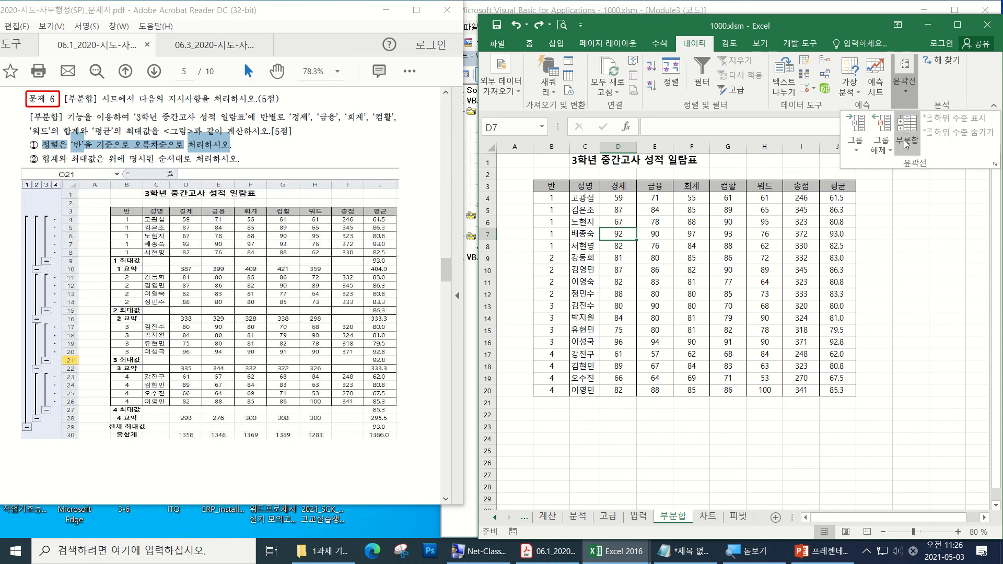
left_click(856, 149)
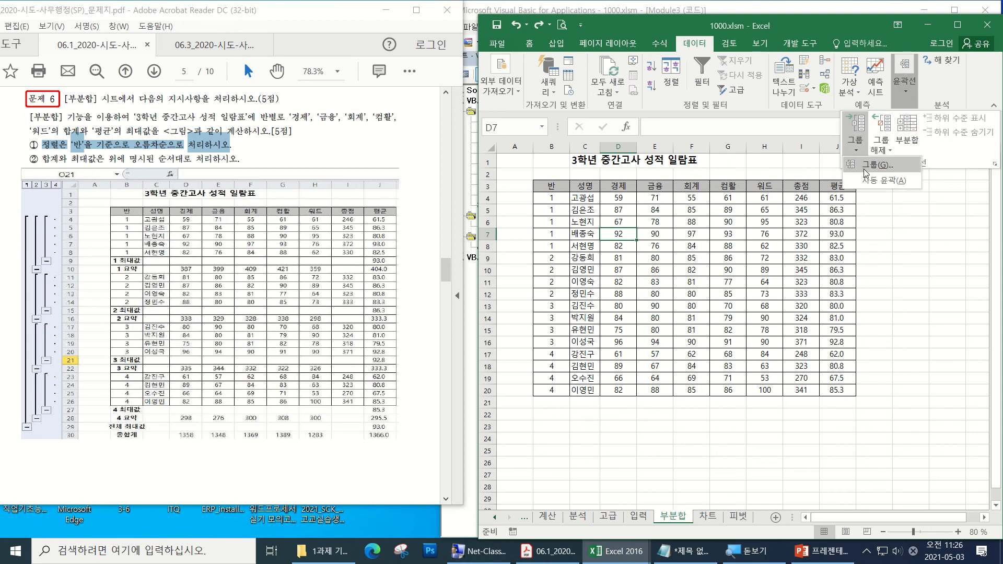
left_click(890, 150)
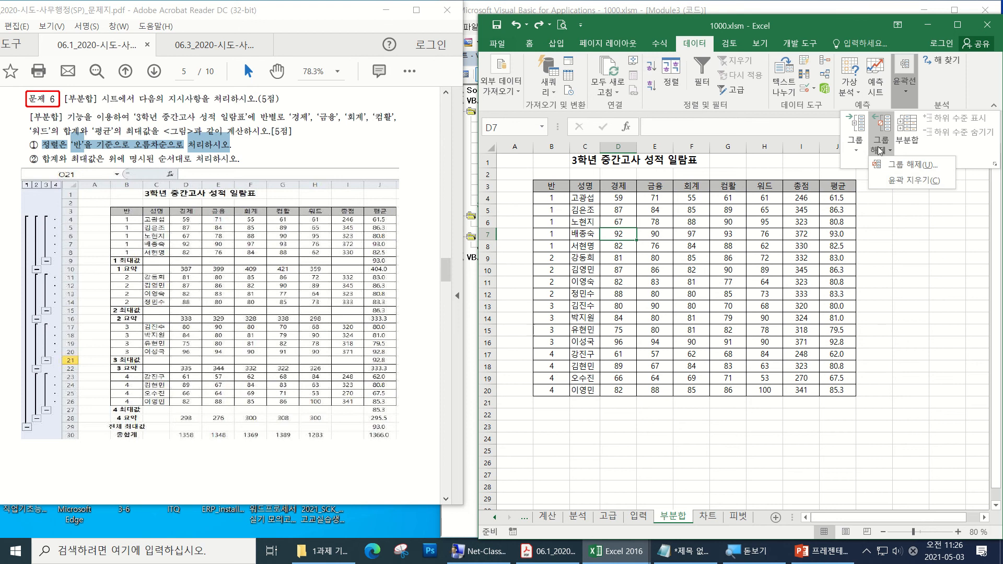
left_click(862, 151)
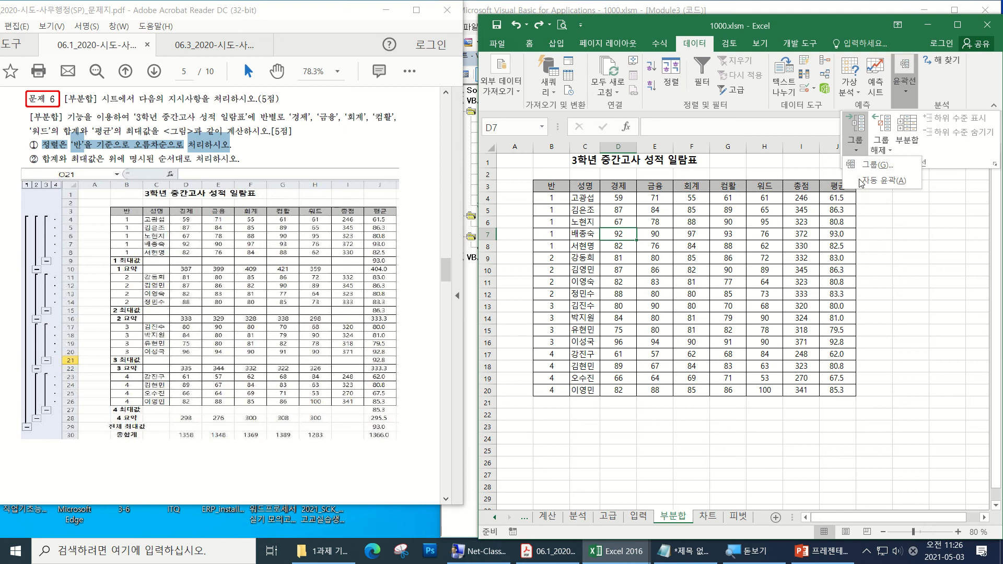
left_click(890, 151)
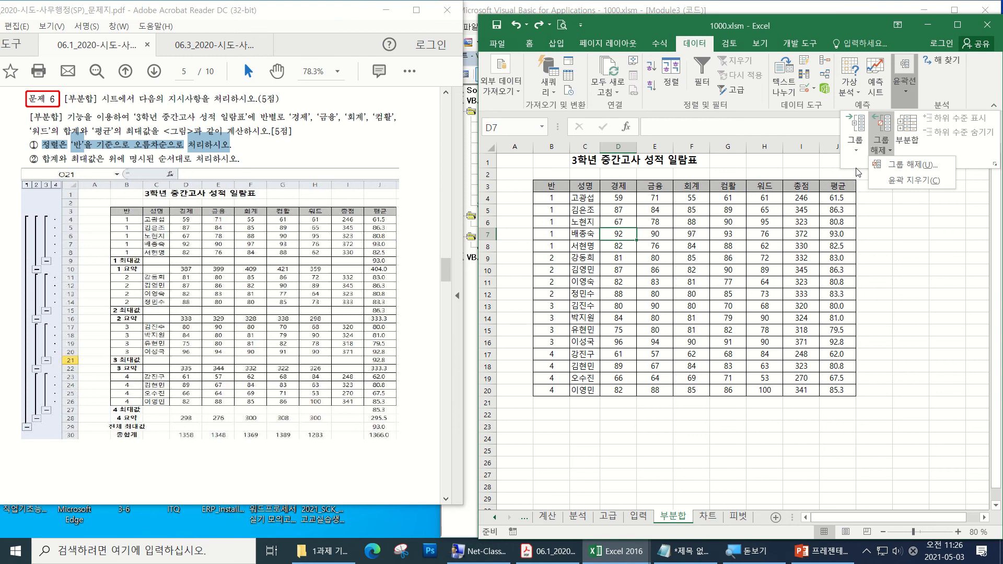
left_click(856, 150)
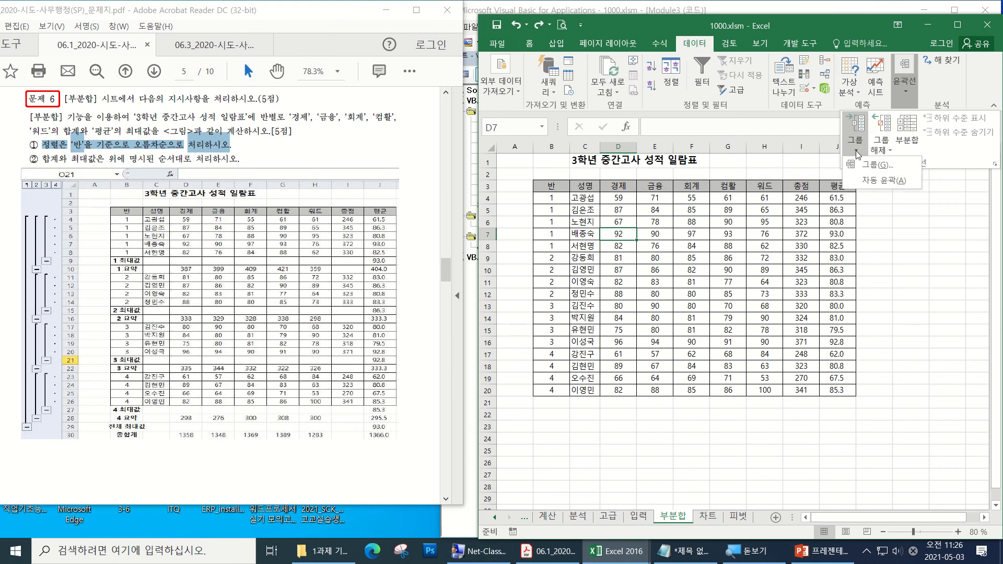
left_click(860, 167)
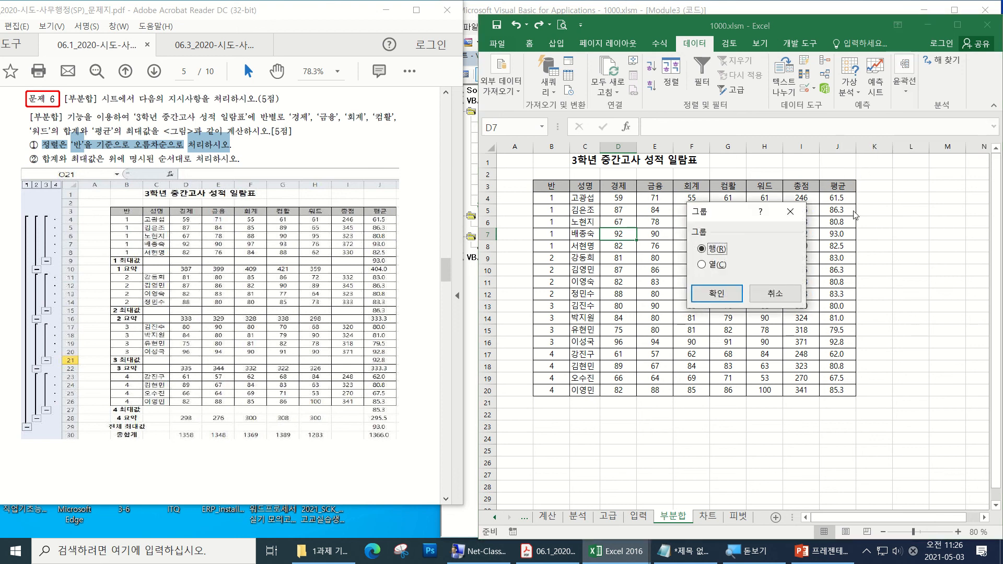
left_click(757, 304)
left_click_drag(546, 199, 553, 298)
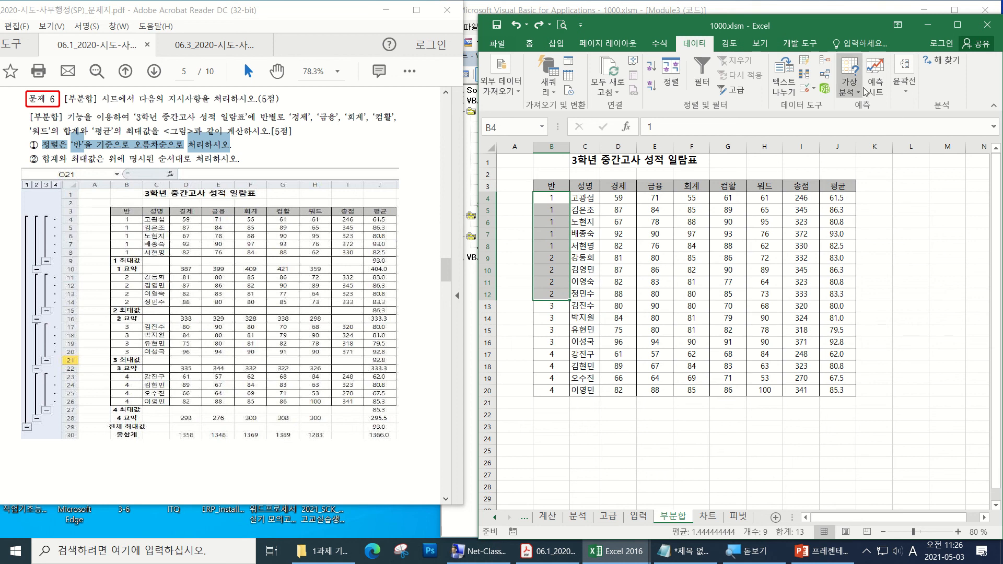
left_click(905, 78)
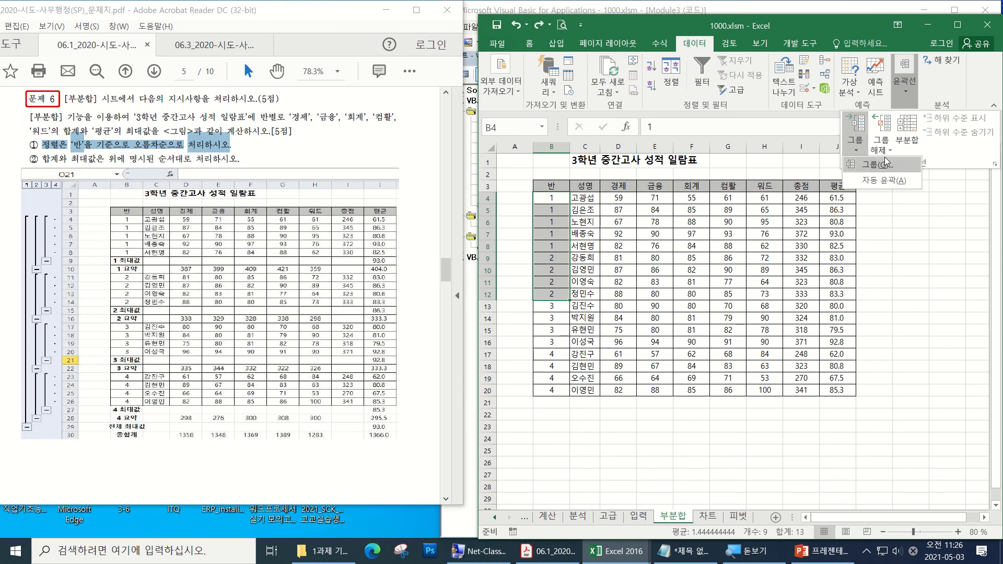
left_click(890, 150)
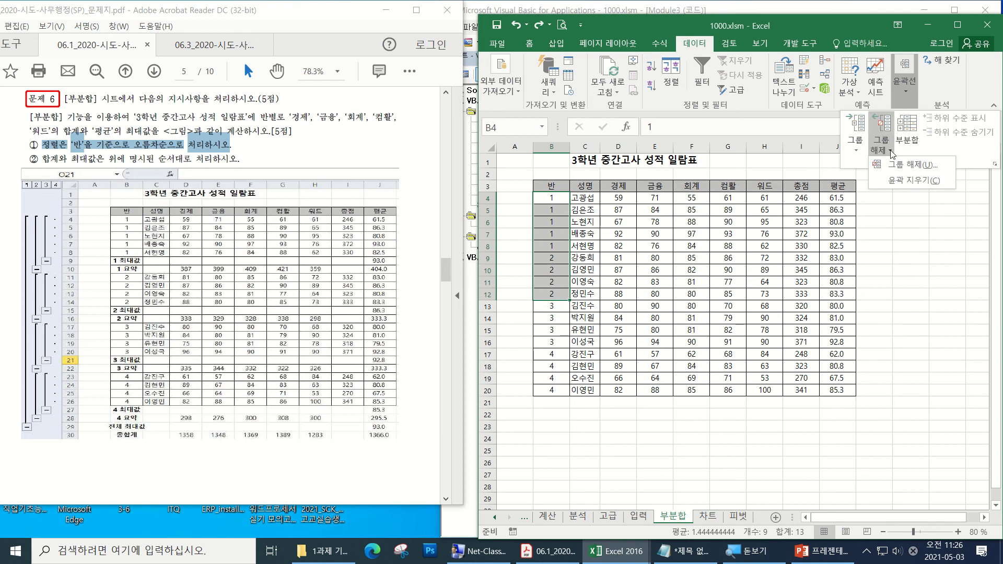
left_click(891, 152)
left_click(883, 343)
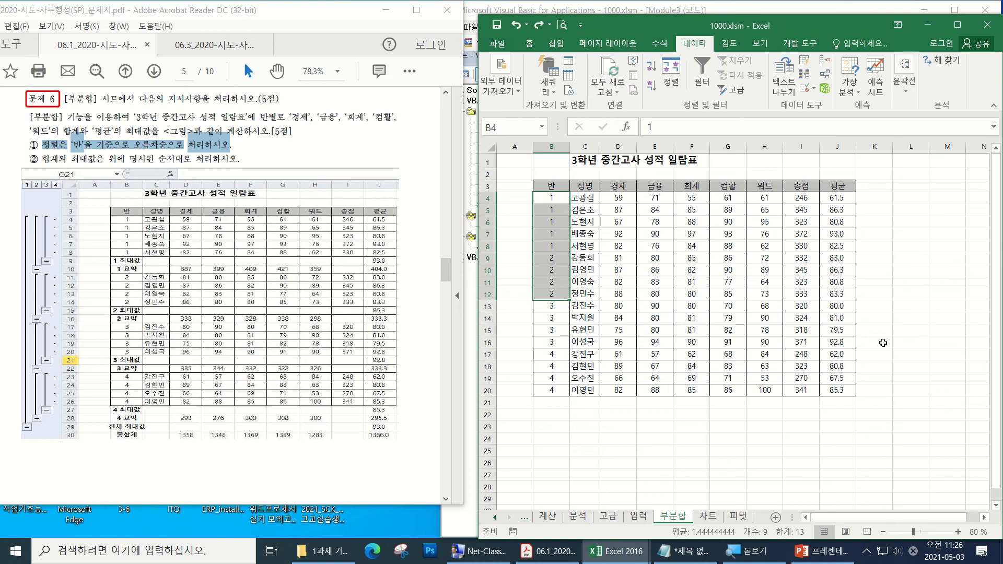
- Look over the 차트 sheet and 문제 7 in the problem PDF, and go on to 문제 8
left_click(706, 517)
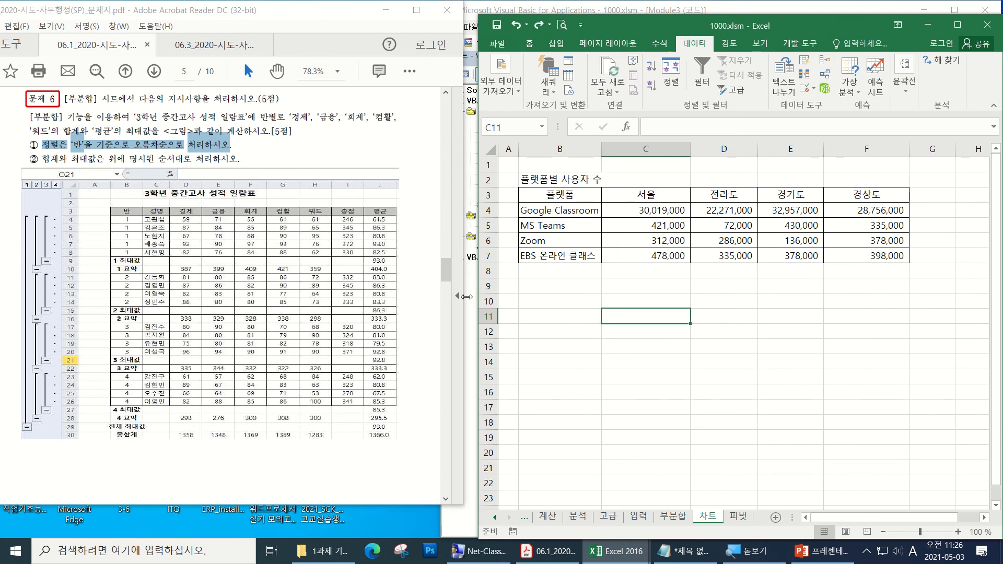
scroll(732, 324, "down", 1)
left_click_drag(446, 271, 445, 304)
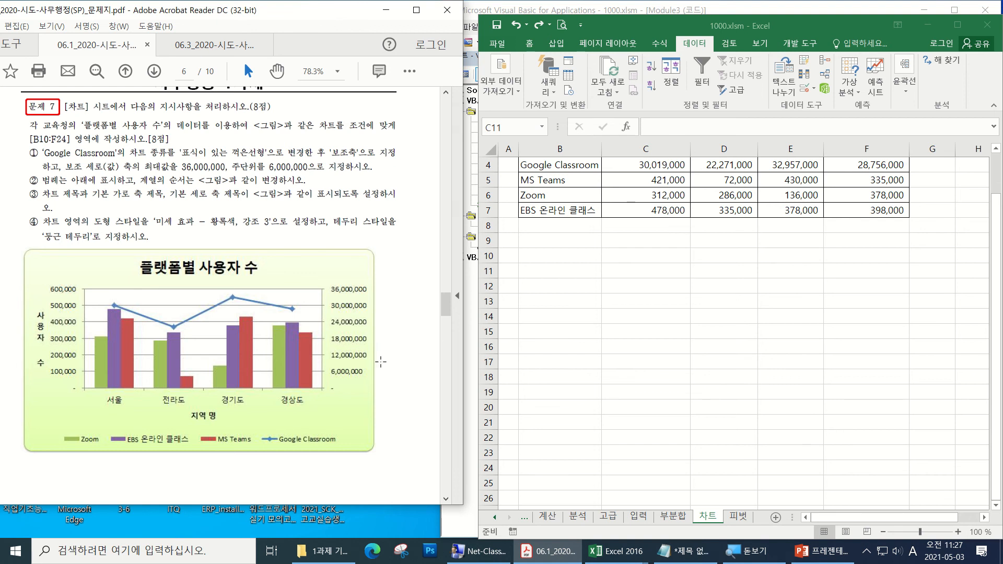
left_click(447, 399)
left_click(446, 400)
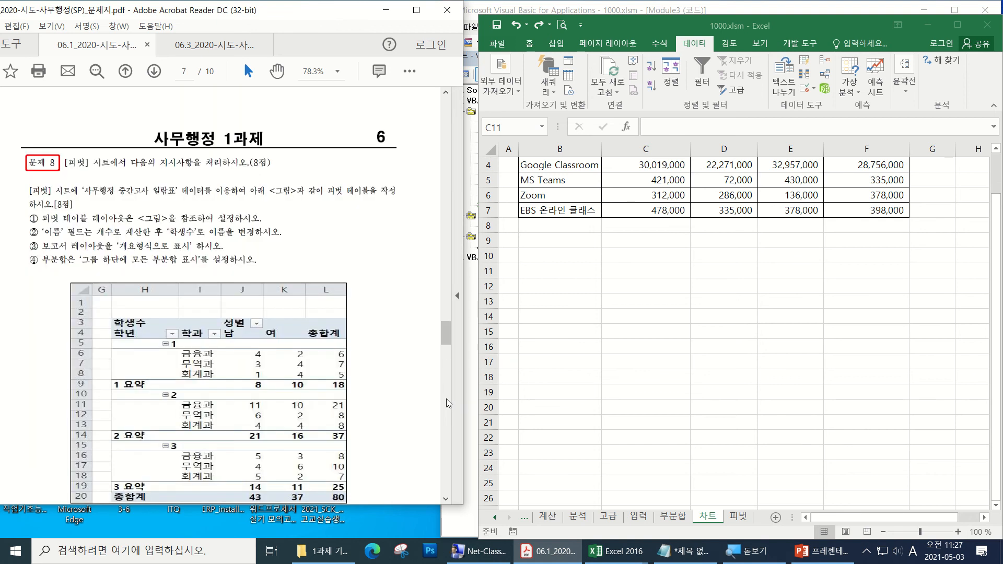
scroll(380, 398, "down", 1)
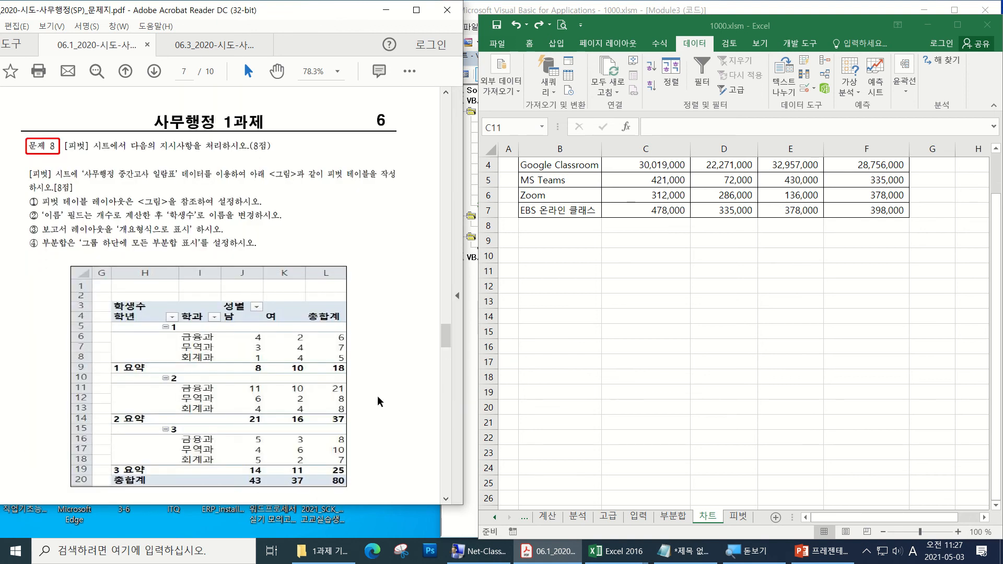
- Open the 피벗 sheet and compare the 사무행정 중간고사 일람표 data with the pivot layout shown in 문제 8
left_click(738, 514)
left_click(740, 516)
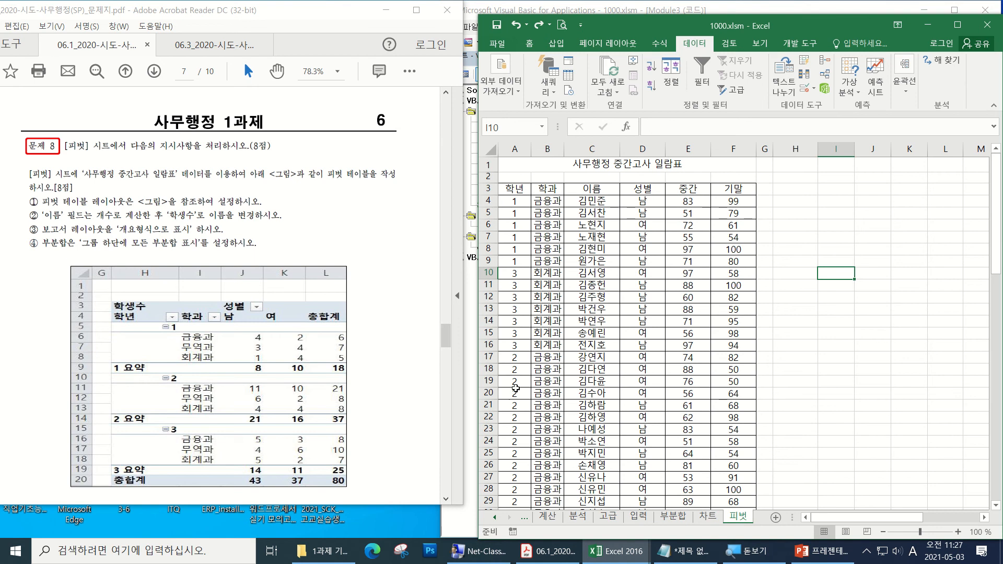
scroll(260, 337, "down", 1)
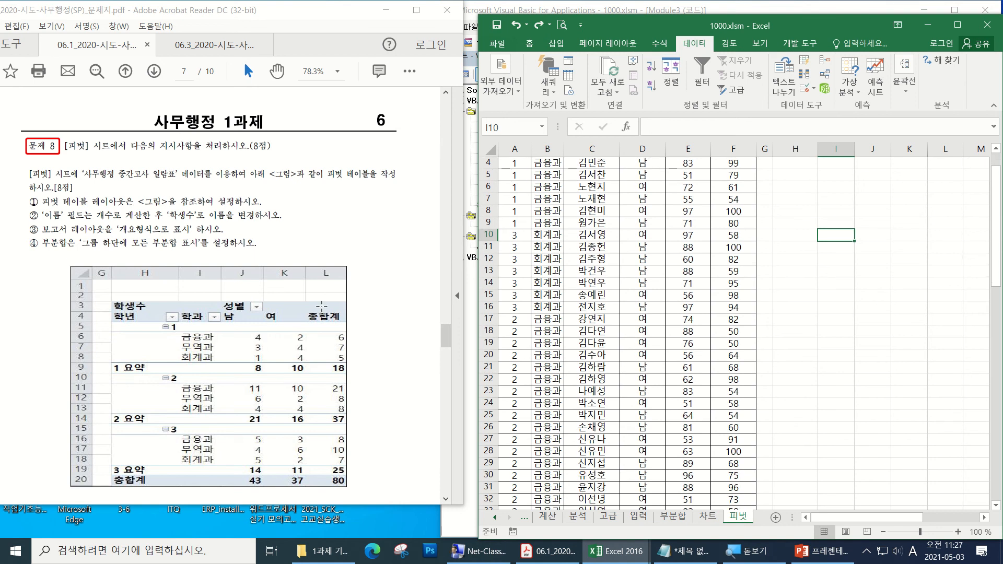
scroll(377, 310, "down", 1)
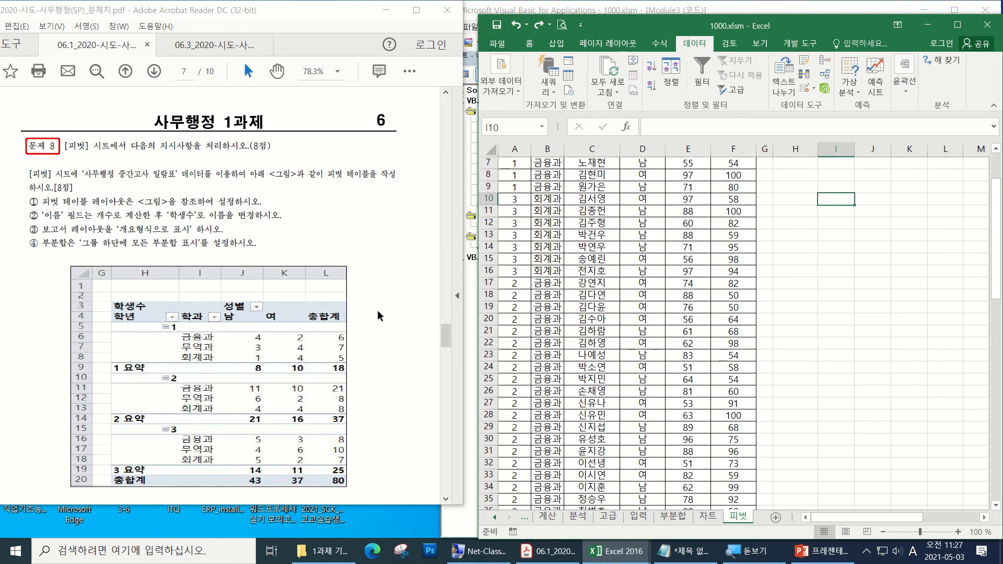
left_click(377, 309)
scroll(377, 310, "down", 1)
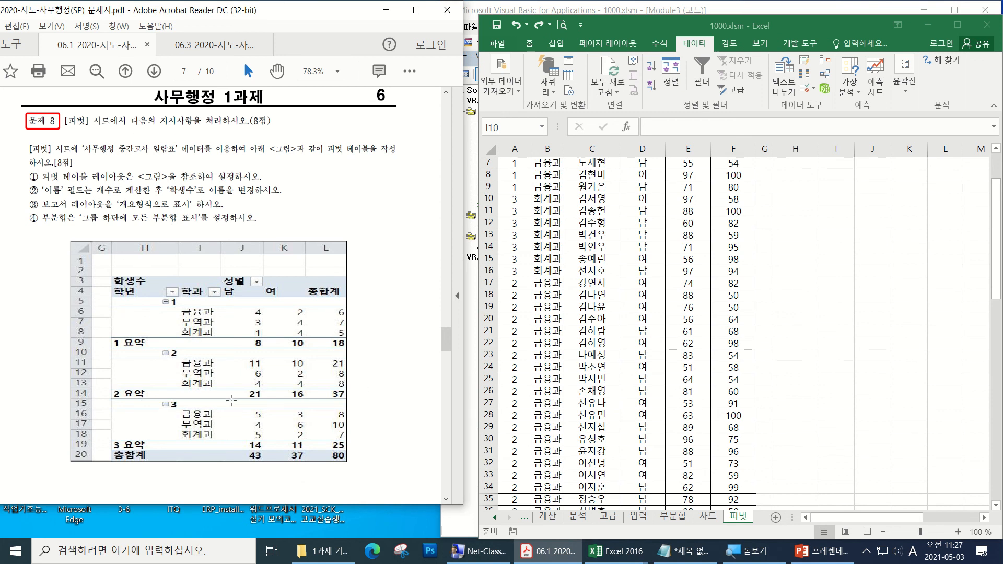
left_click(840, 267)
scroll(841, 267, "up", 2)
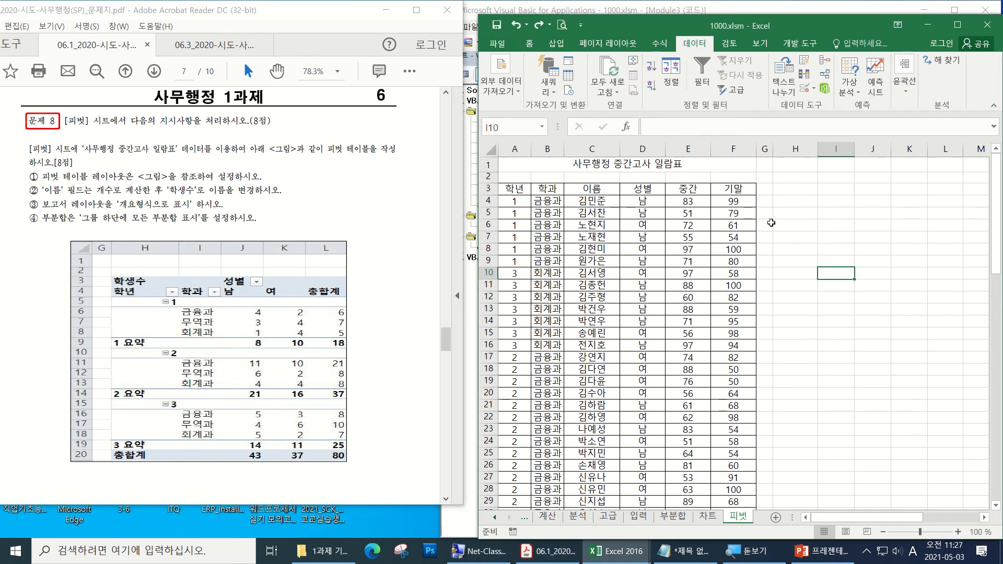
- Start a pivot table located at cell H3 of the 피벗 sheet, with the range A3:F83 as its source data
left_click(833, 196)
left_click(808, 192)
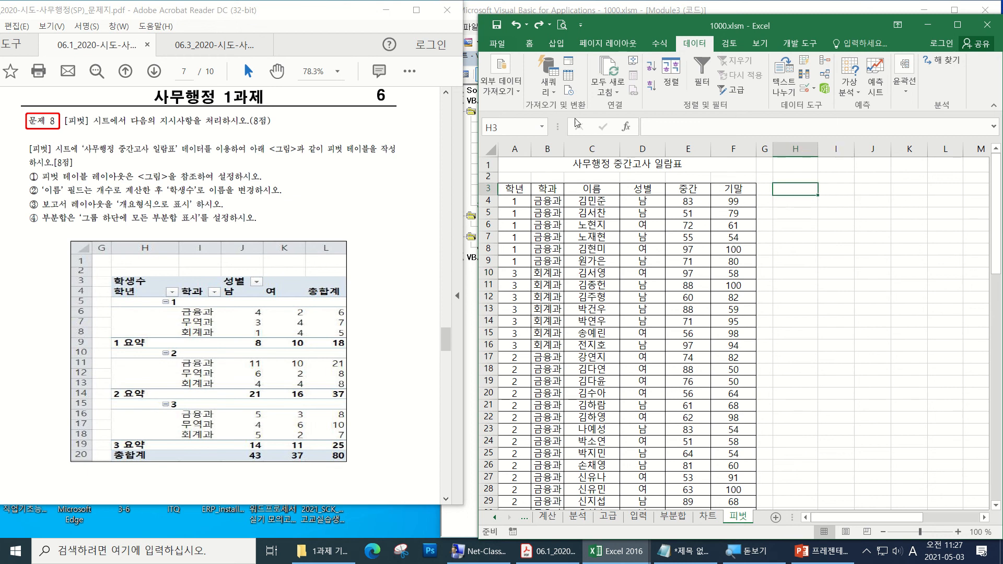
left_click(569, 49)
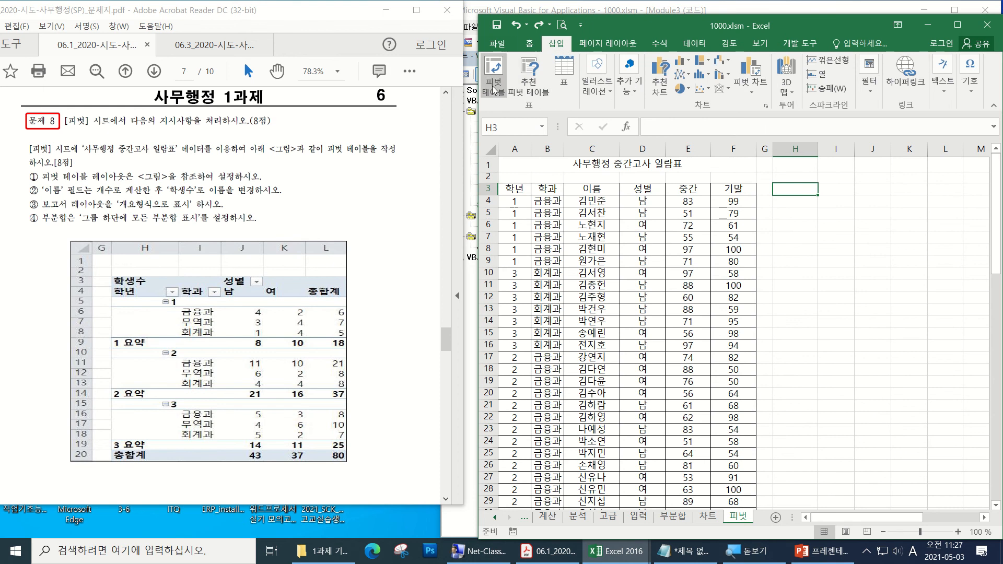
left_click(494, 78)
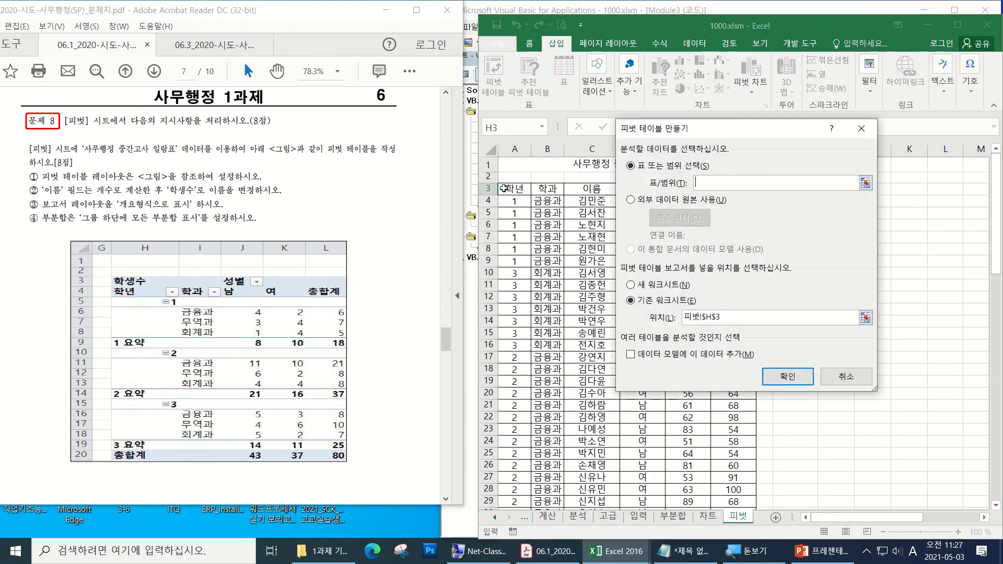
left_click_drag(515, 188, 725, 452)
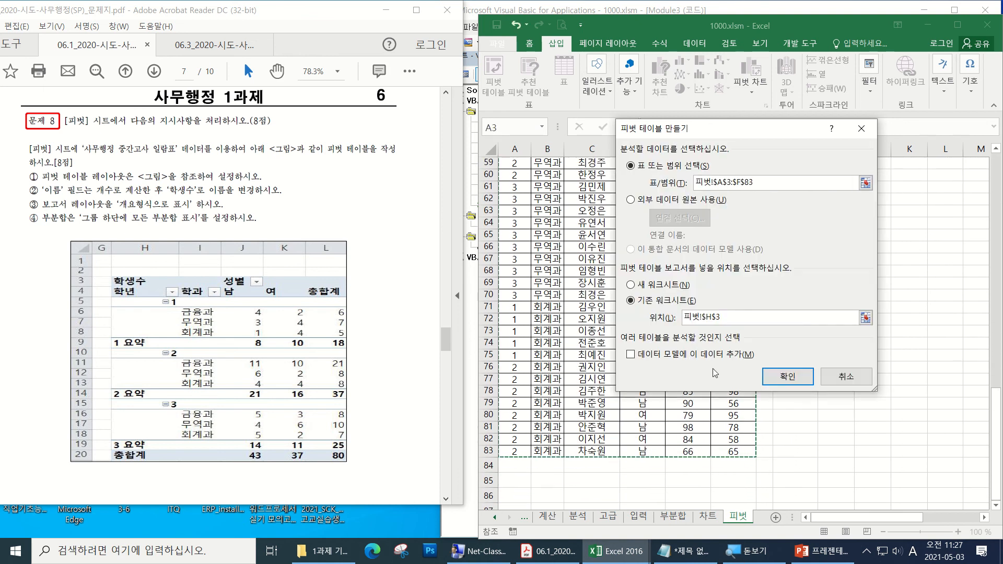
- Try to pick cell H3 again as the pivot table's location and create the table
left_click(733, 319)
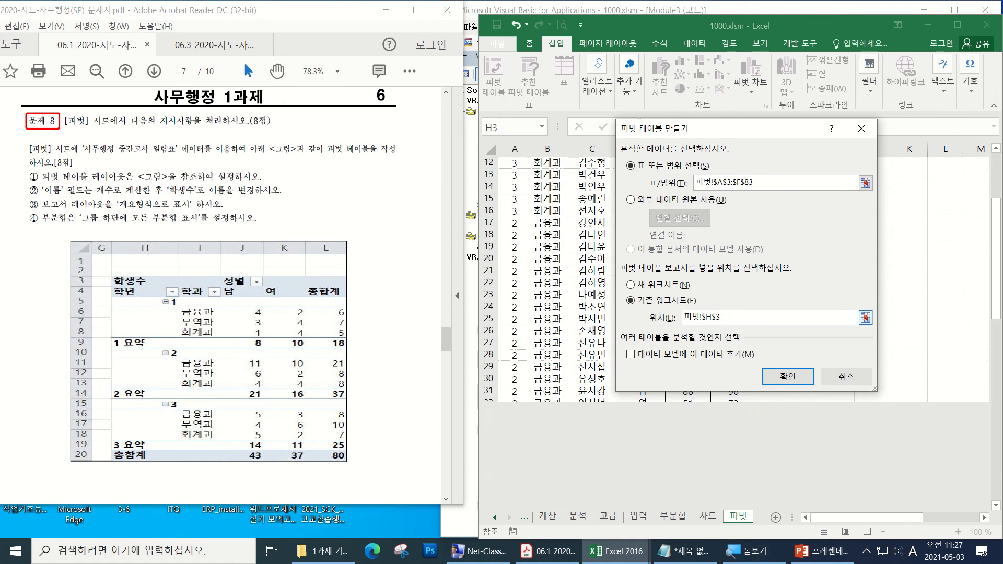
left_click_drag(733, 135, 616, 140)
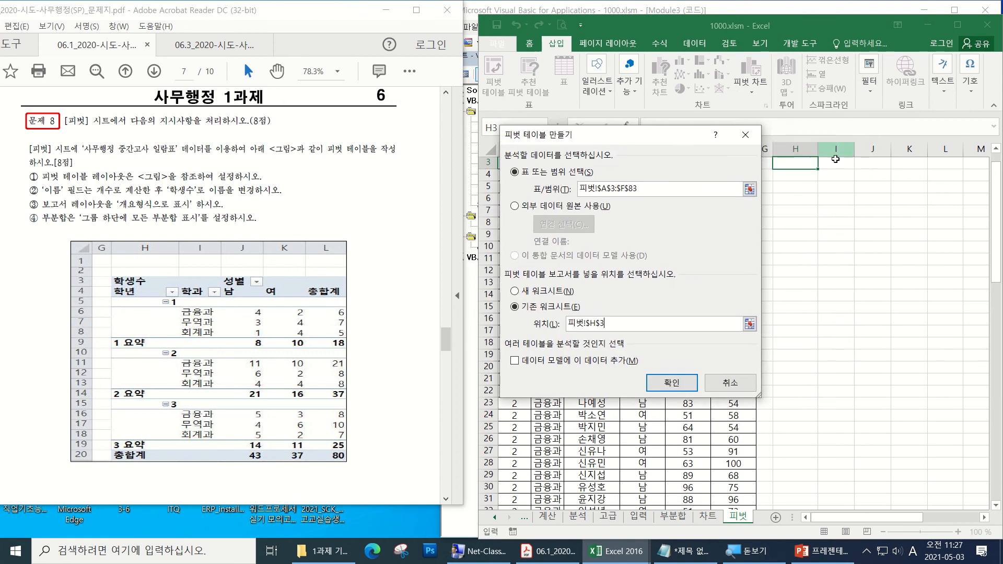
left_click(797, 163)
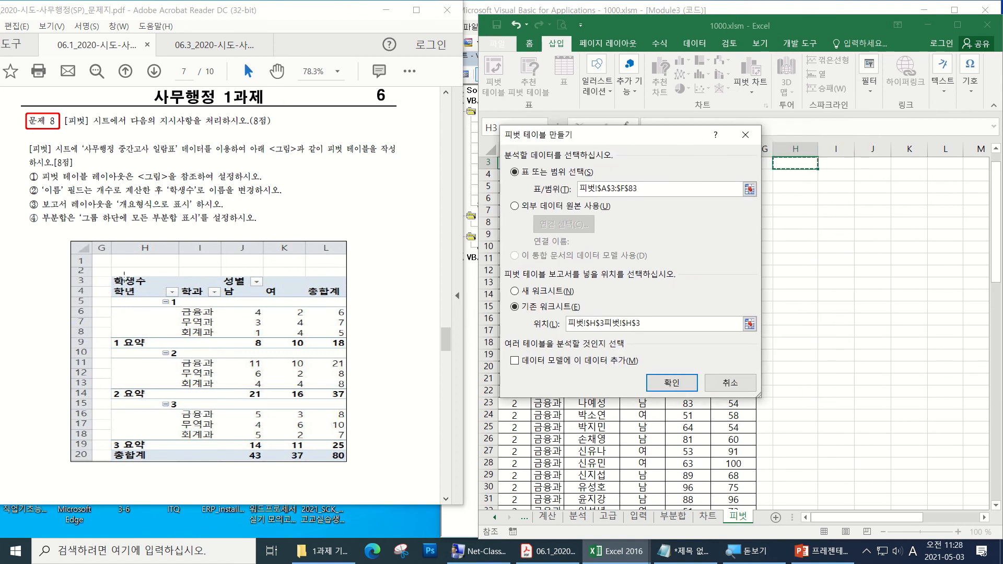
left_click(669, 384)
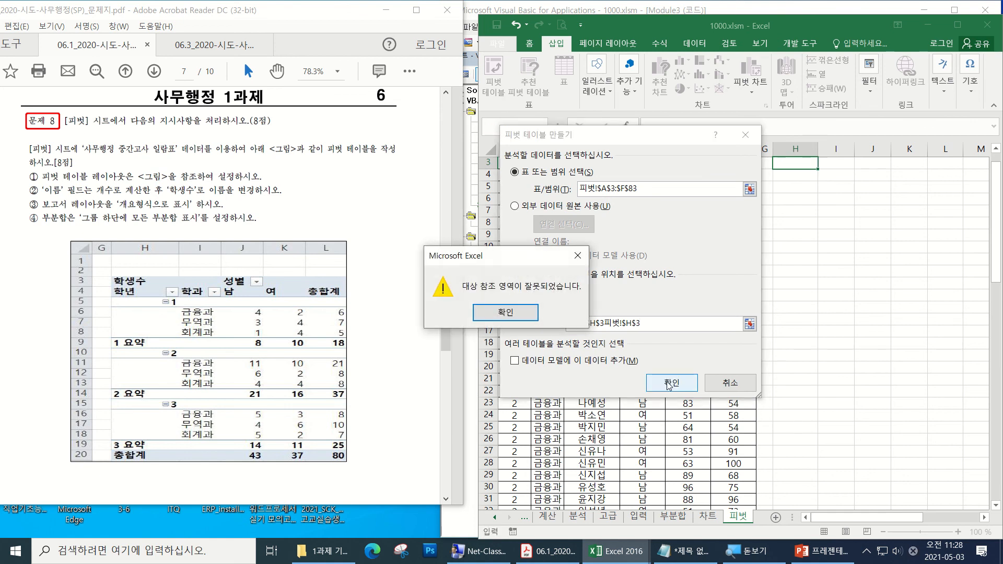
- Correct the doubled location reference to 피벗!$H$3 and create the pivot table in the existing worksheet
left_click(505, 313)
left_click(541, 321)
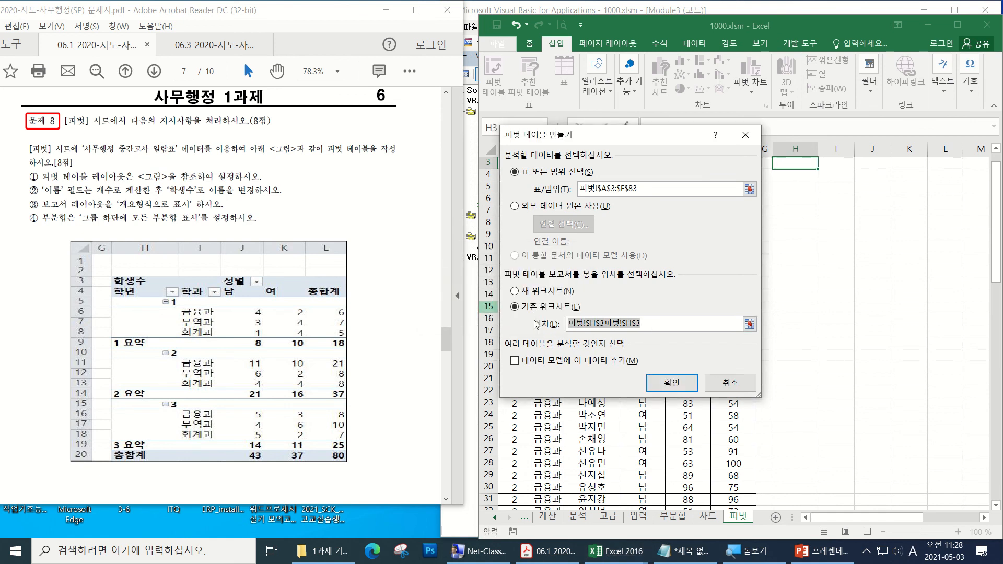
left_click(666, 324)
key("BackSpace")
key("BackSpace")
key("BackSpace")
key("BackSpace")
key("BackSpace")
key("BackSpace")
key("BackSpace")
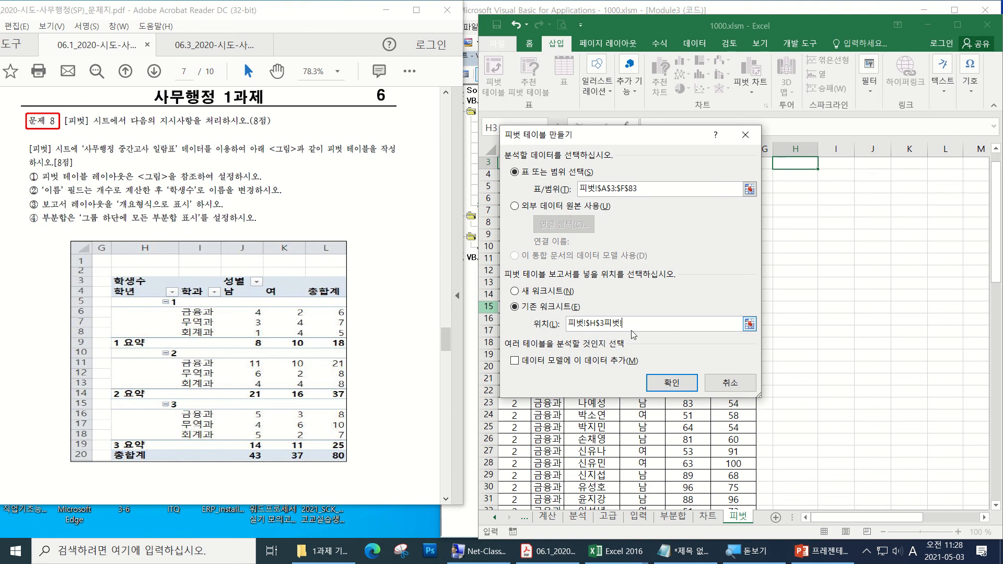
left_click(671, 382)
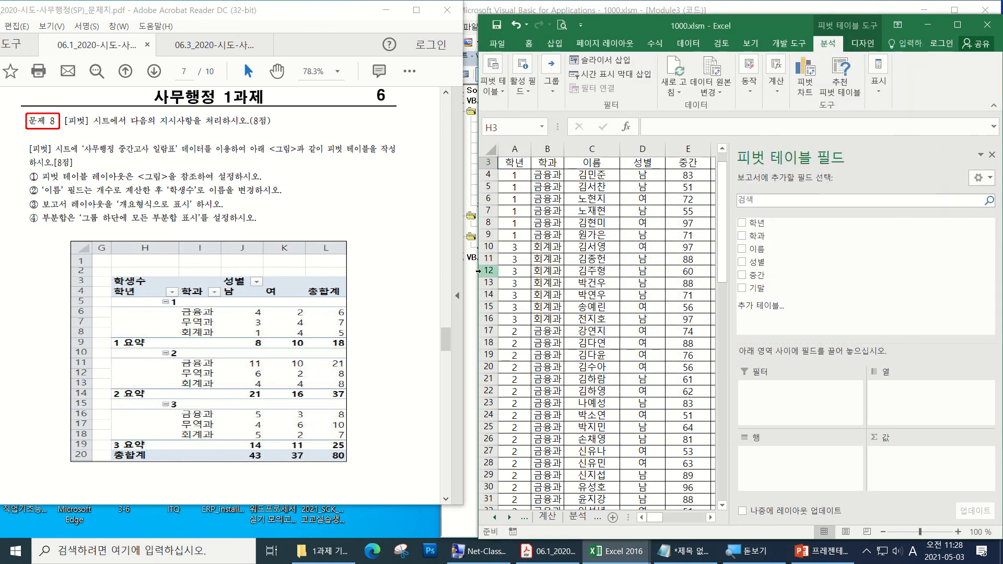
- Add 학년 and 학과 as row fields of the pivot table, and enlarge the window to show both fields
left_click(711, 518)
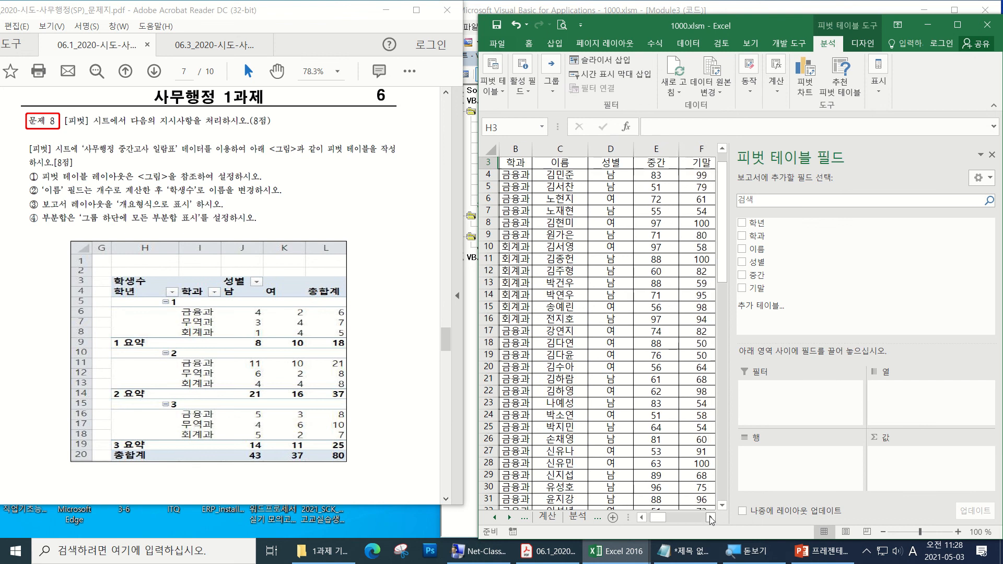
left_click(711, 518)
left_click(711, 518)
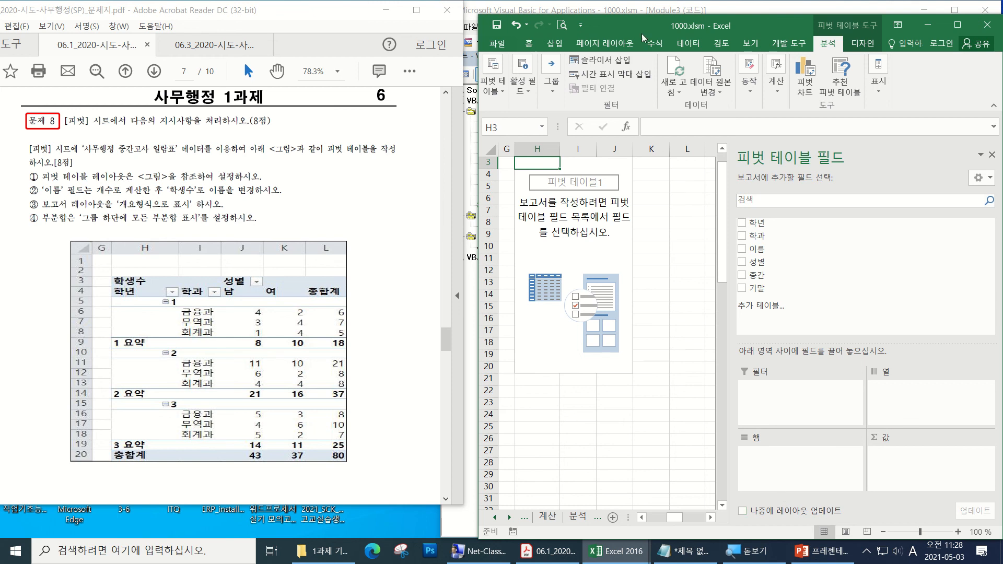
left_click_drag(696, 15, 732, 16)
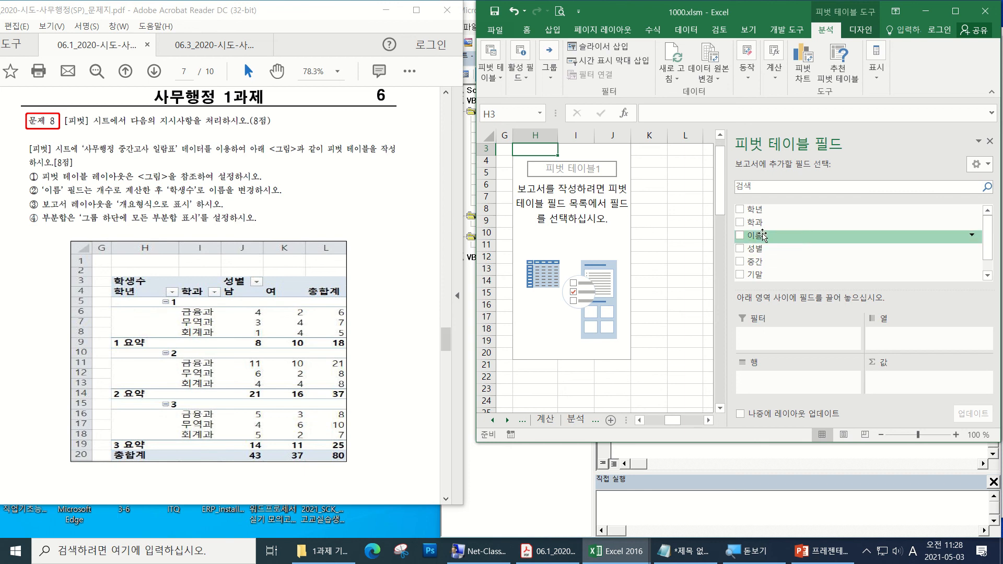
left_click_drag(755, 210, 776, 387)
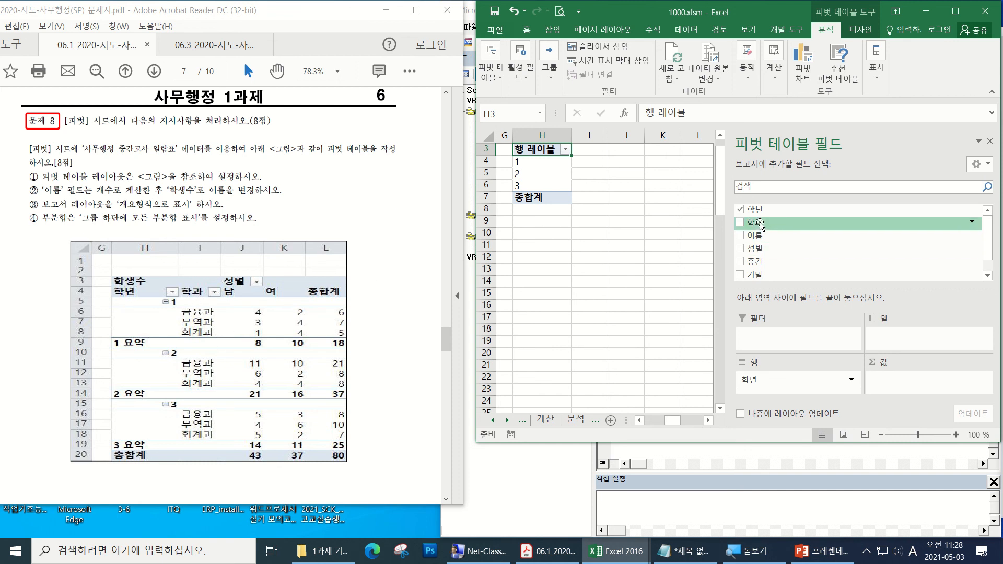
left_click_drag(756, 222, 807, 389)
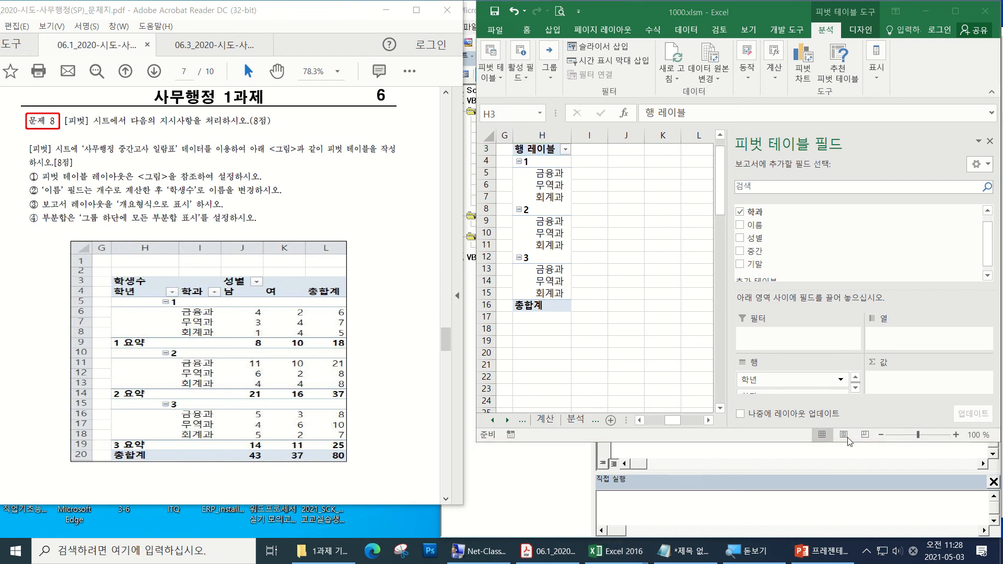
left_click(761, 437)
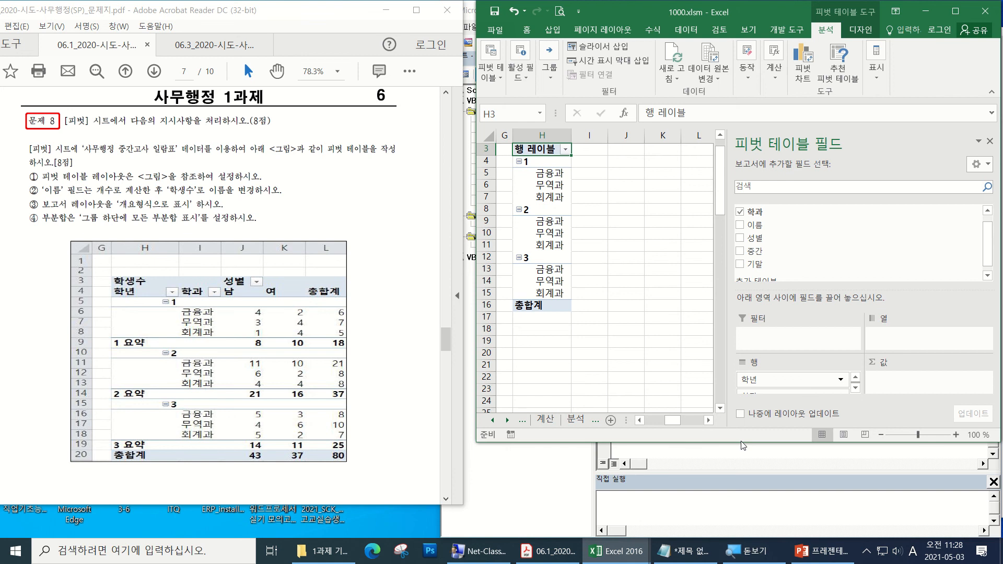
left_click_drag(742, 443, 742, 515)
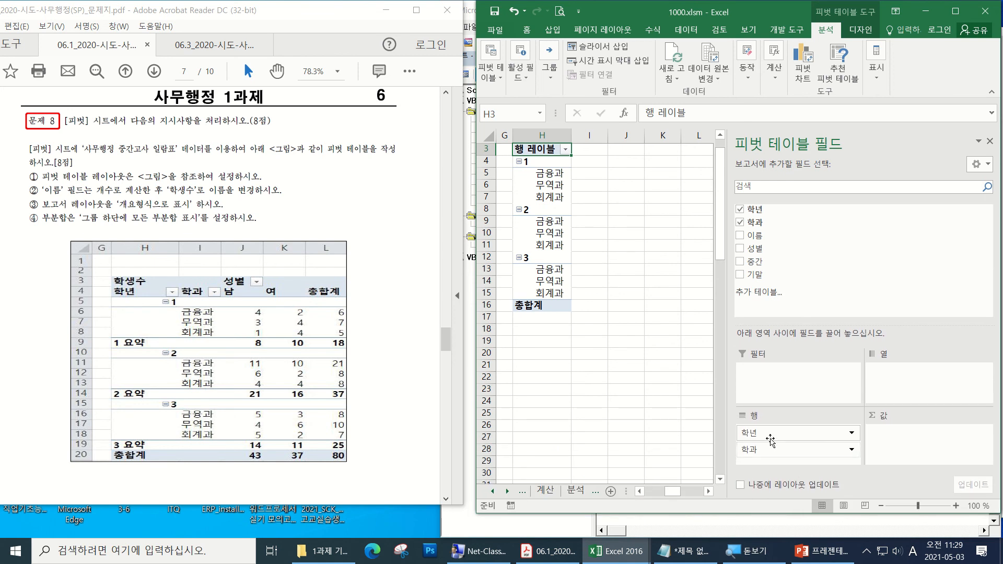
- Place 학과 above 학년 in the row fields, and put 학년 back as the outer field
left_click_drag(772, 450, 763, 437)
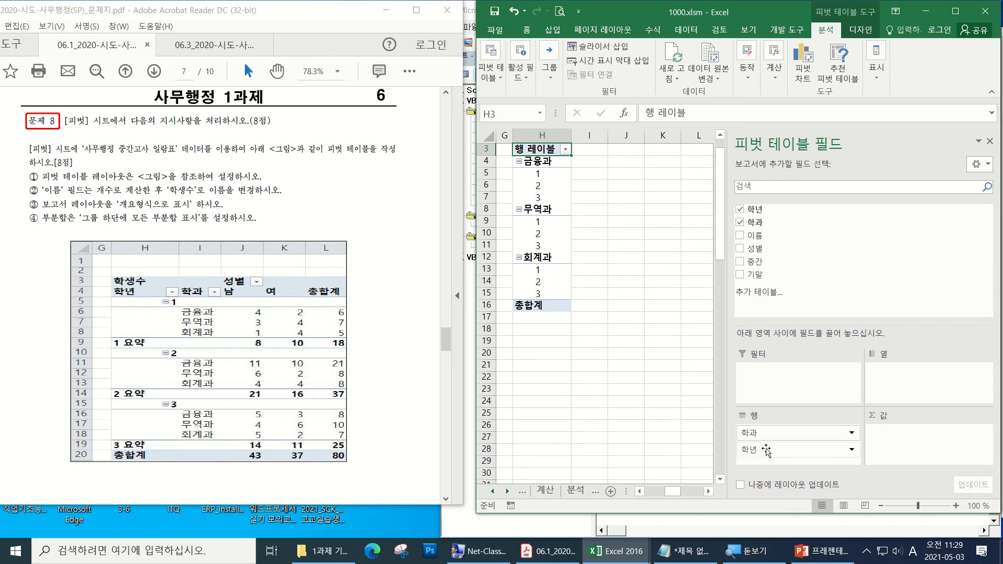
left_click_drag(757, 449, 758, 428)
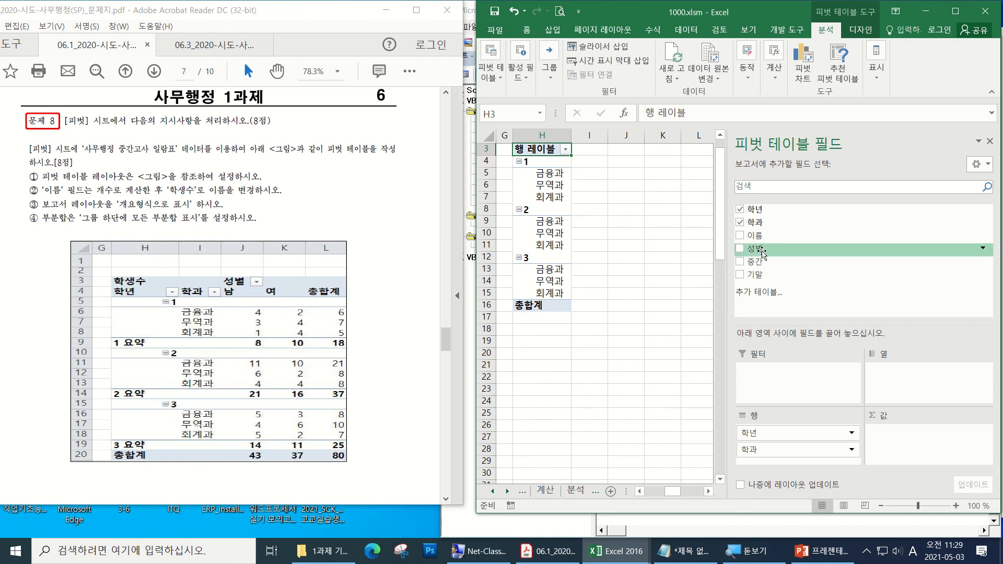
- Add 성별 as the column field, and try 중간 as a value field before removing it again
left_click_drag(755, 249, 918, 375)
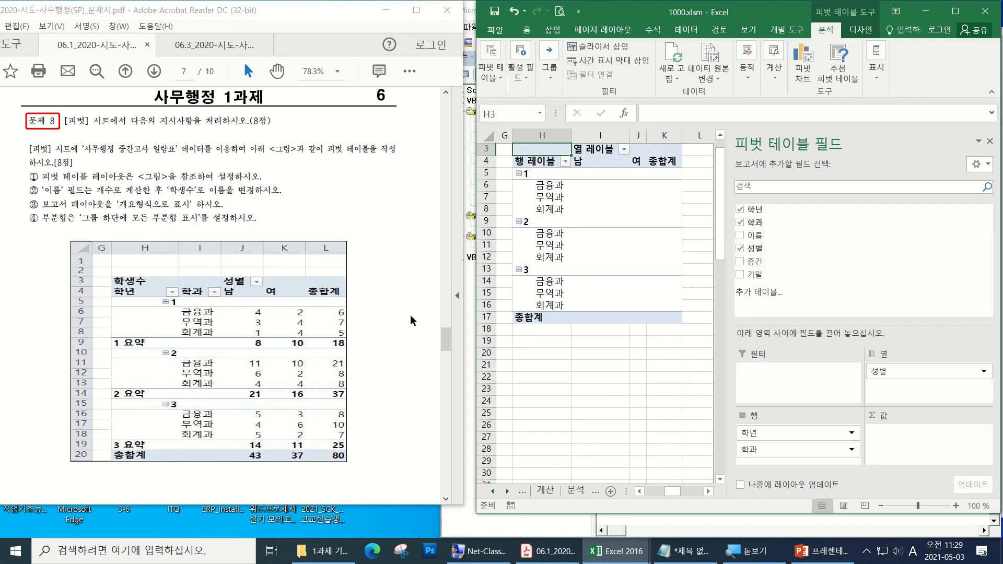
left_click_drag(753, 261, 912, 454)
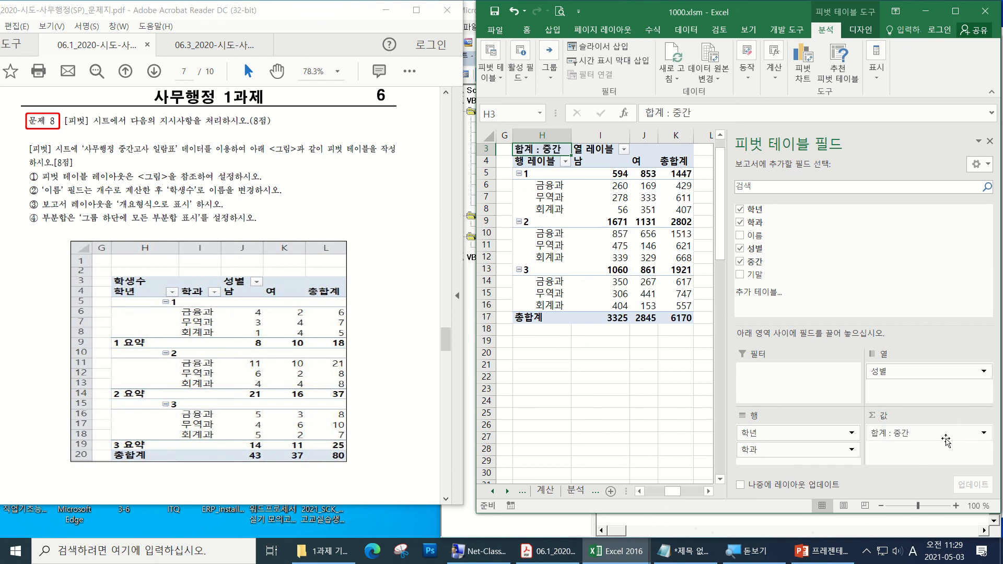
left_click_drag(924, 435, 788, 271)
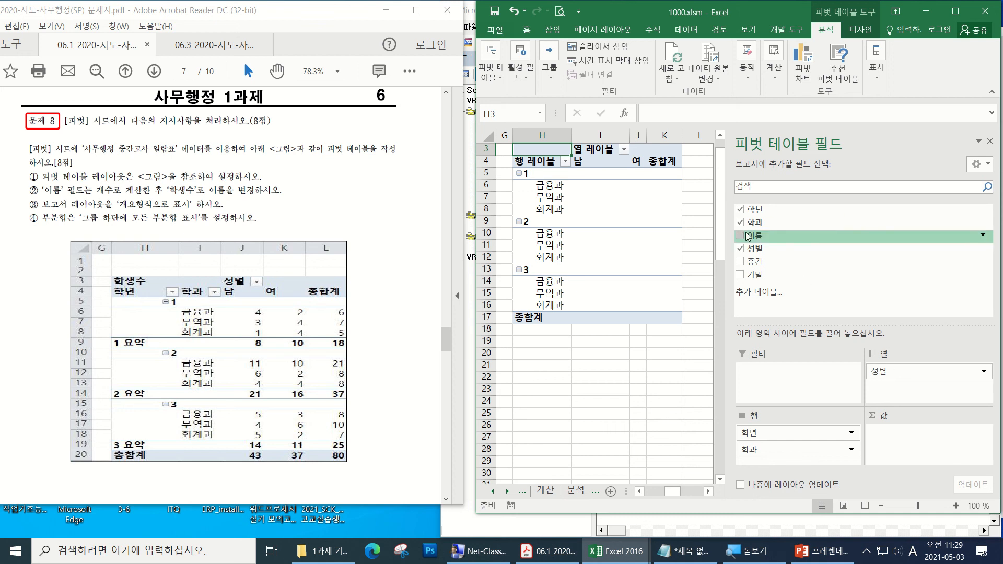
- Add 이름 as the pivot table's value field, calculated as a count
left_click_drag(747, 235, 918, 441)
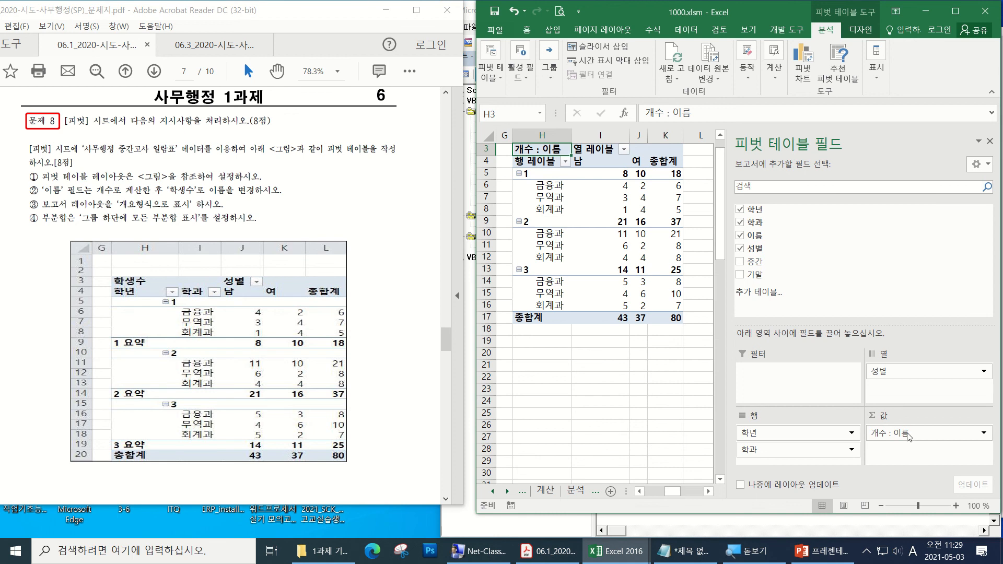
key("ctrl+2")
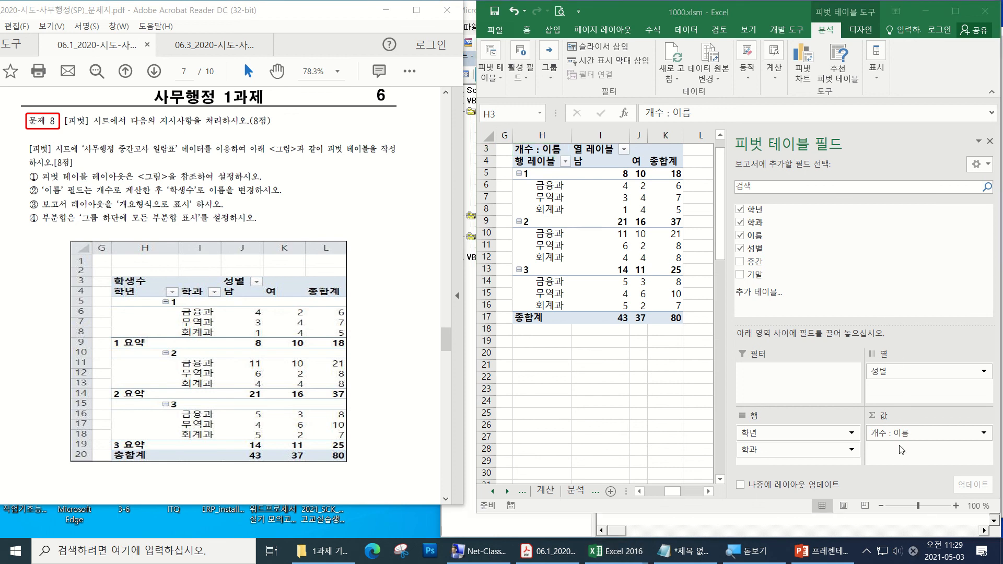
left_click(902, 442)
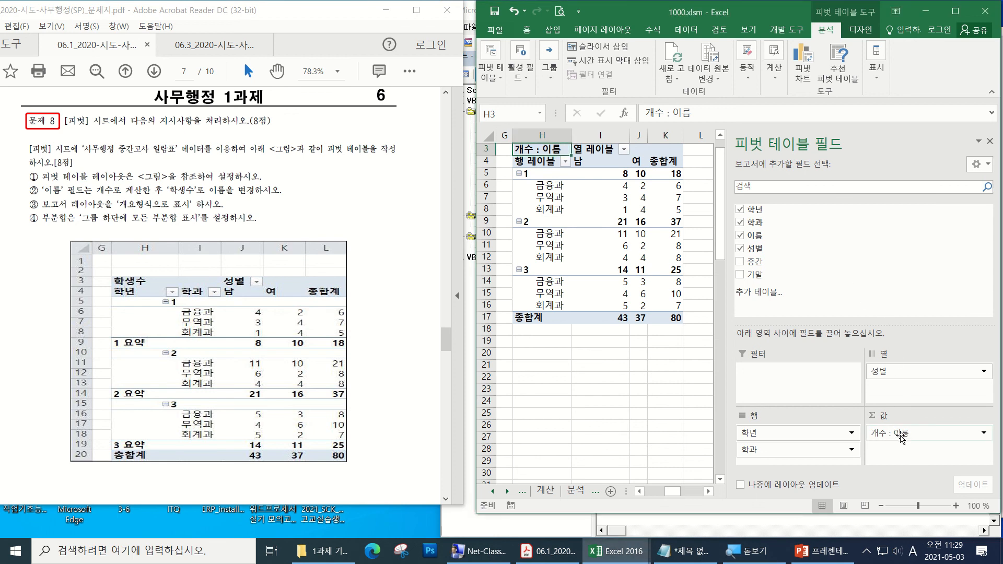
- Replace 이름 with 학과 as the pivot table's value field, check its count calculation in the value field settings, and close them without changes
left_click_drag(901, 439, 845, 295)
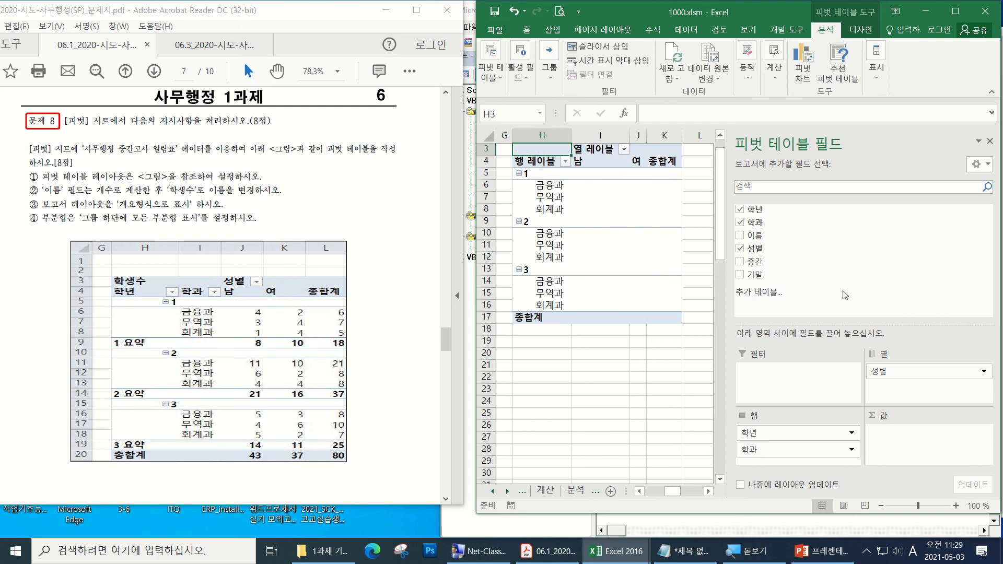
left_click_drag(755, 224, 920, 447)
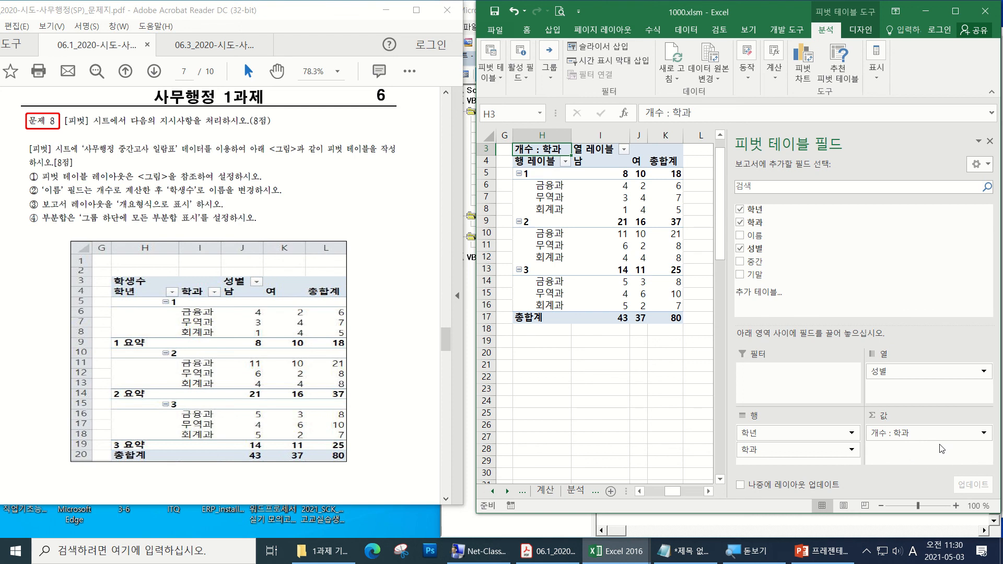
left_click(985, 434)
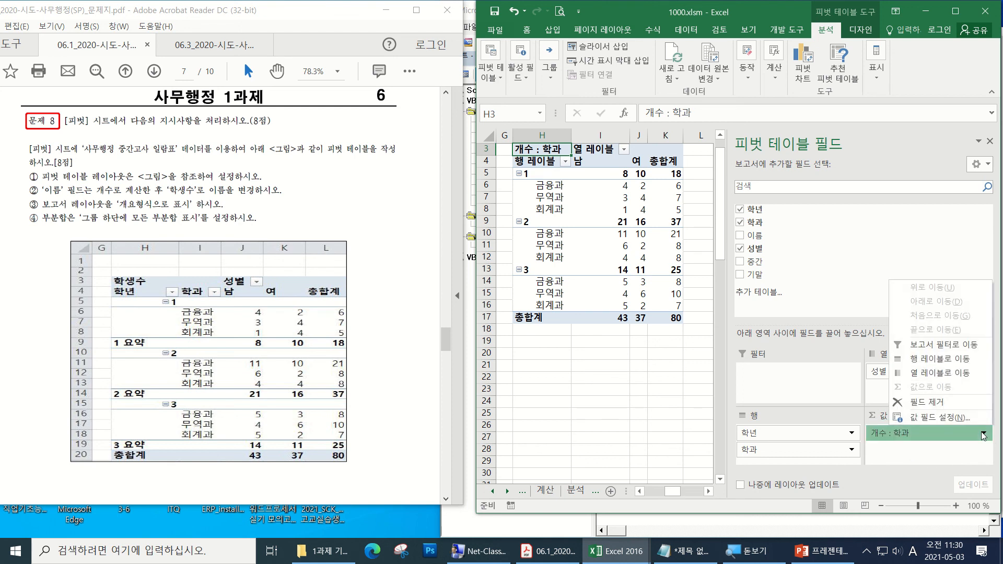
left_click(928, 416)
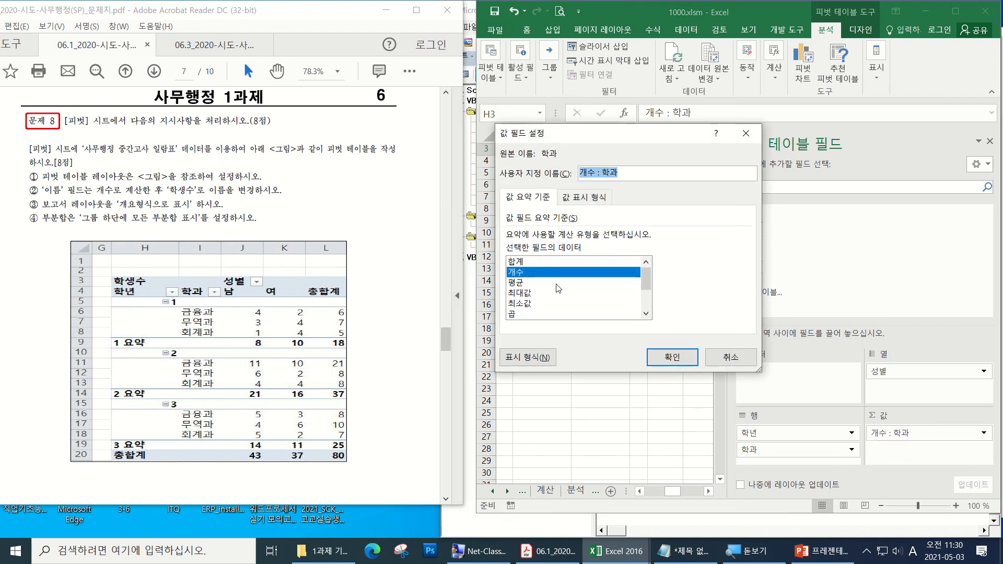
left_click(726, 357)
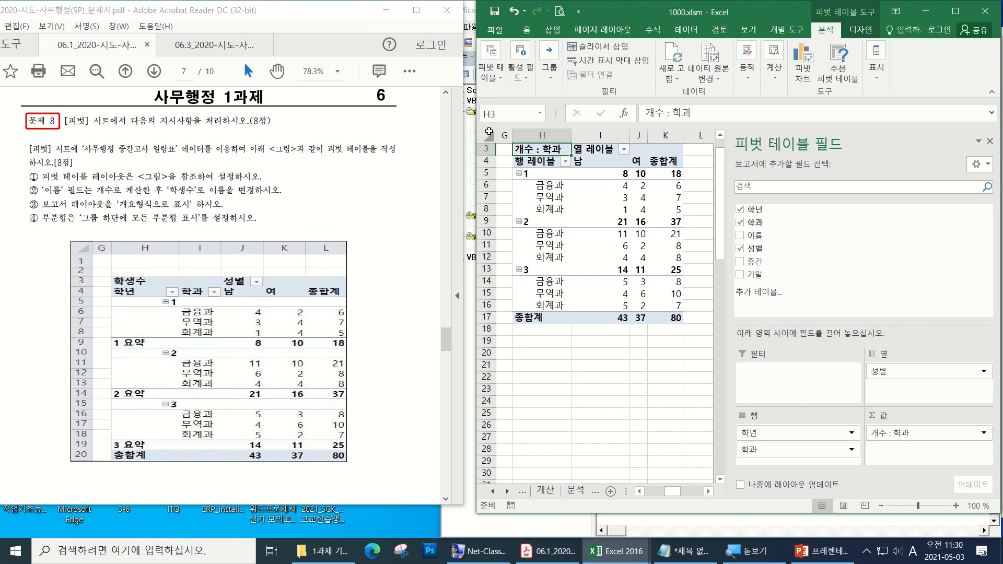
- Rename the pivot table's column label header in I3 as 성별 and the value field header in H3 as 학생수
left_click(603, 151)
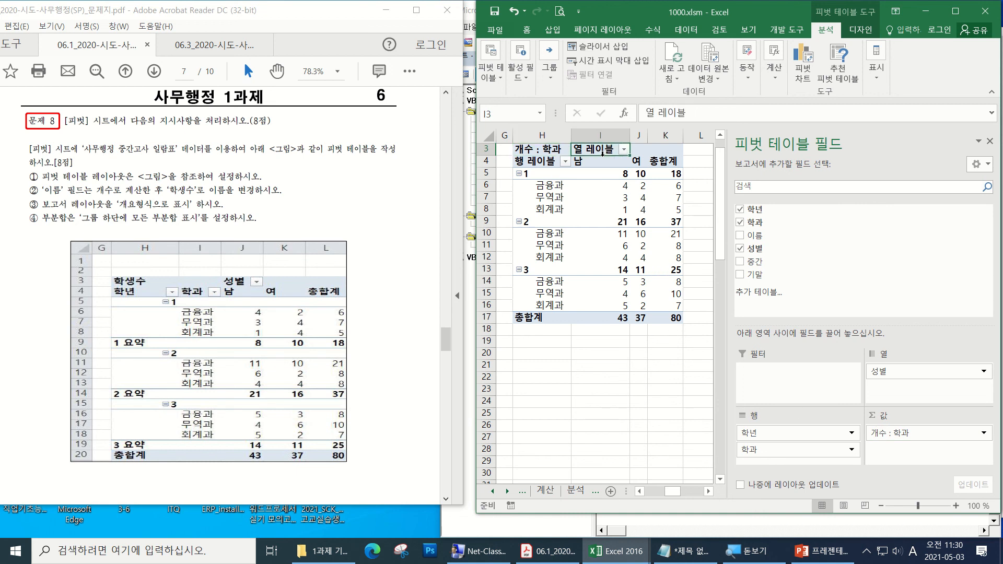
type("성벼")
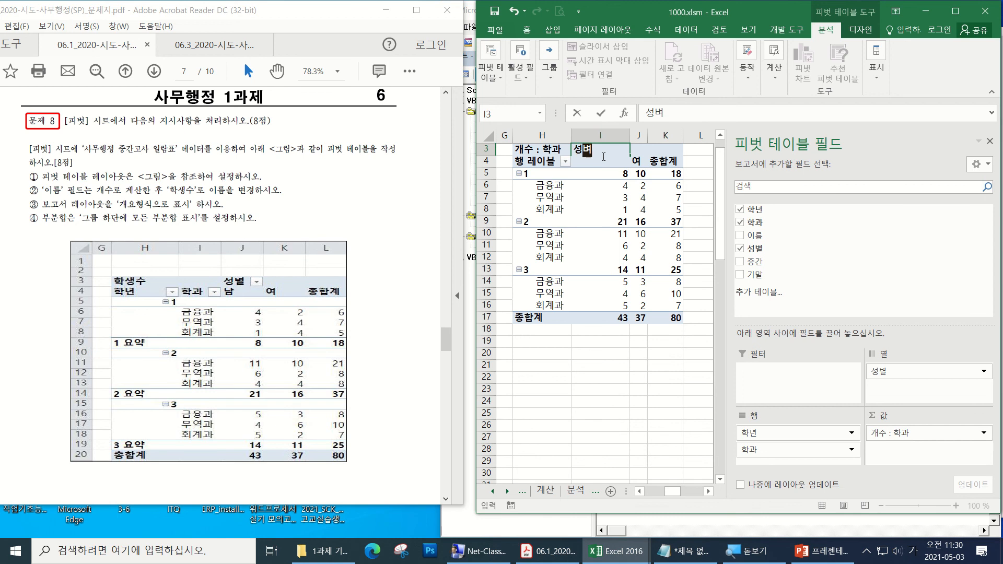
type("ㄹ")
key("Return")
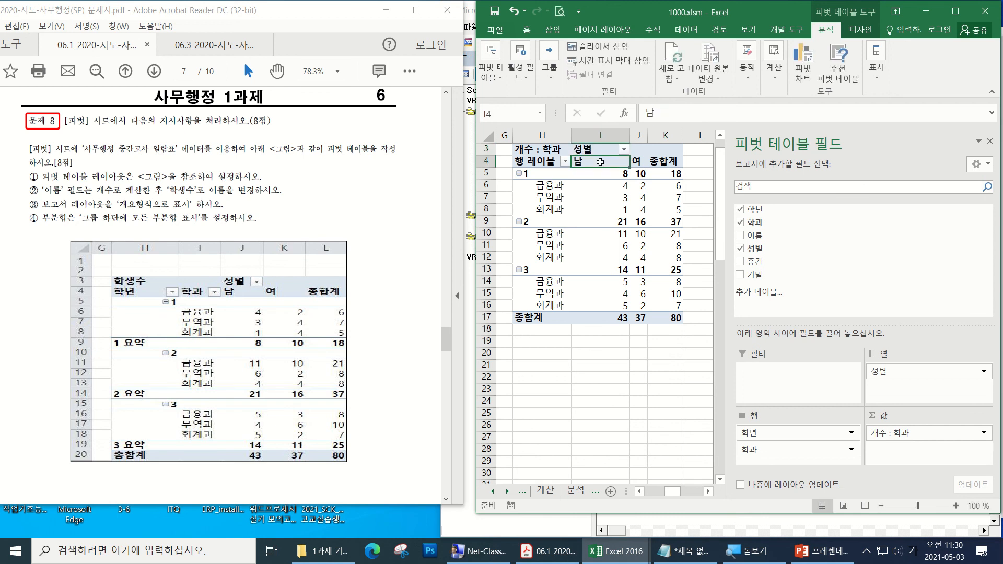
left_click(546, 149)
key("BackSpace")
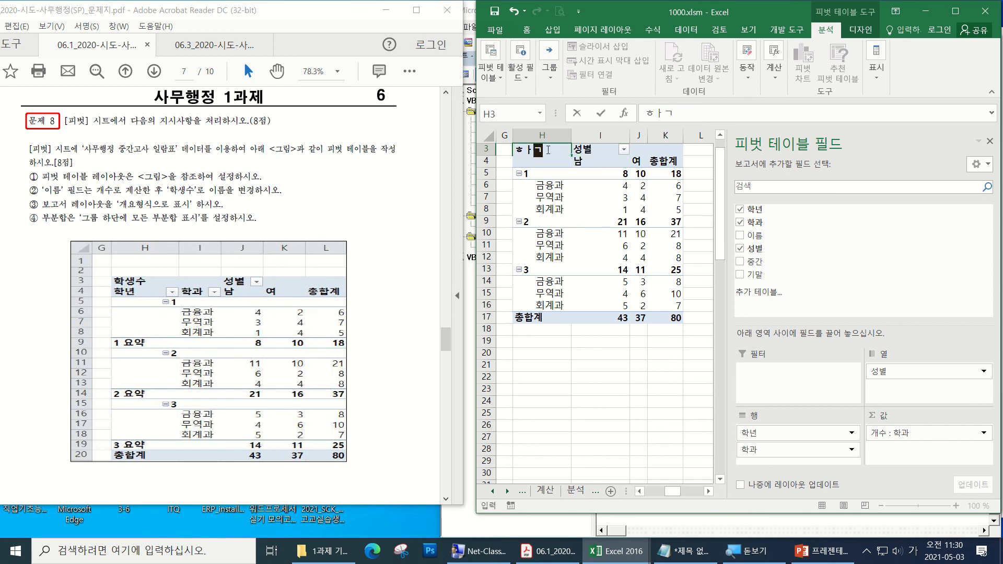
type("학생수")
key("Return")
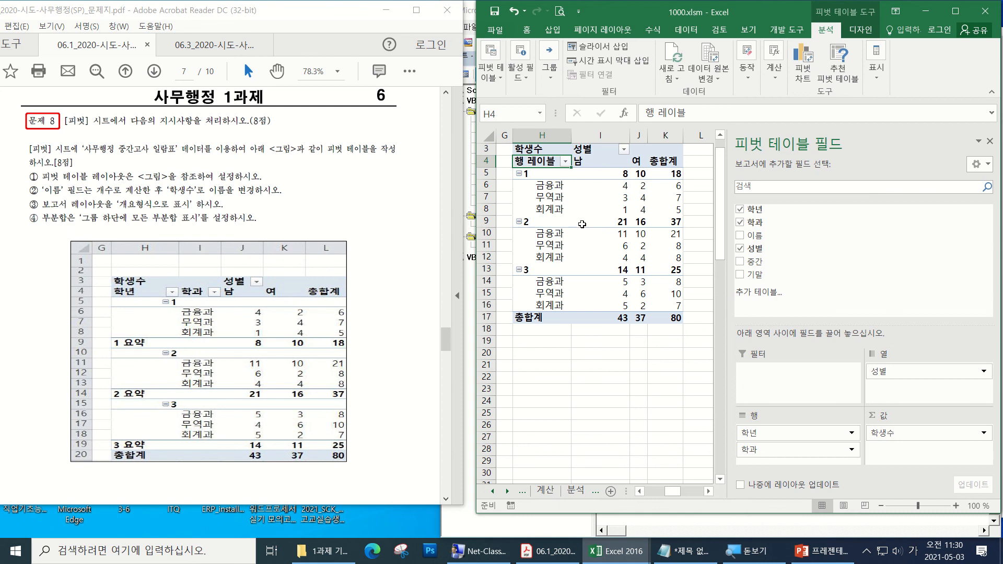
- Widen the Excel window and rename the row label header in H4 as 학년
left_click(619, 210)
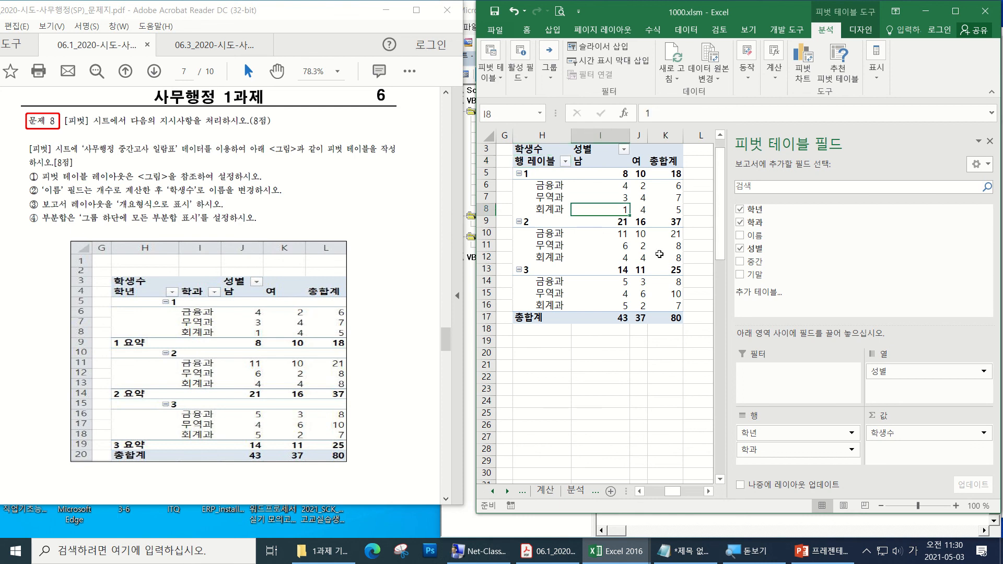
left_click_drag(474, 243, 428, 254)
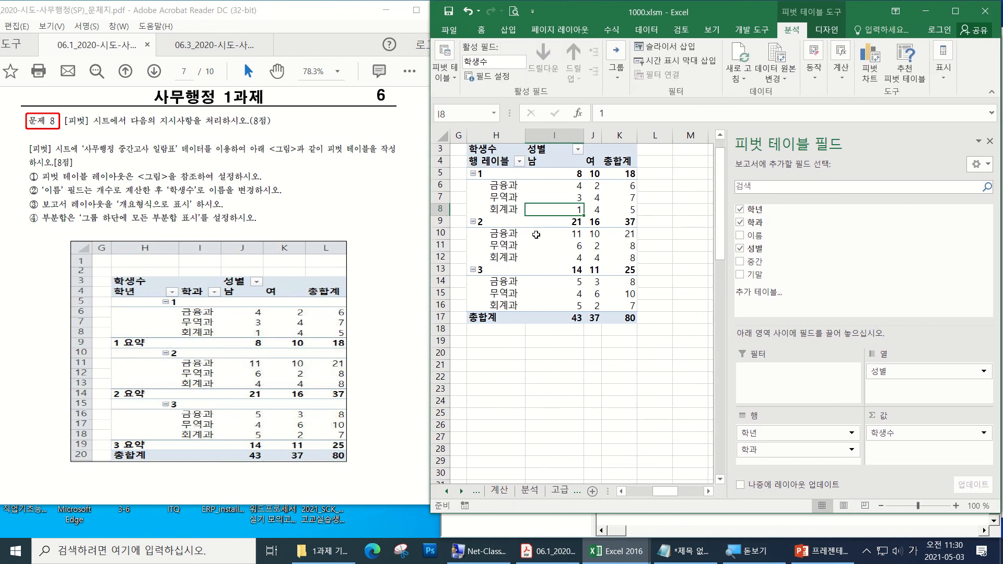
left_click(495, 163)
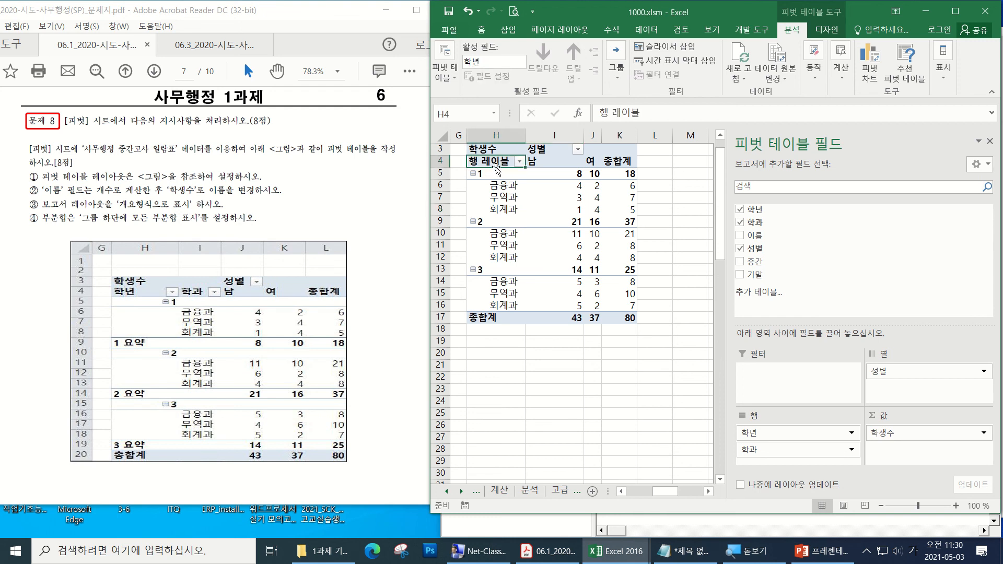
double_click(497, 163)
key("BackSpace")
key("BackSpace")
key("BackSpace")
key("BackSpace")
key("BackSpace")
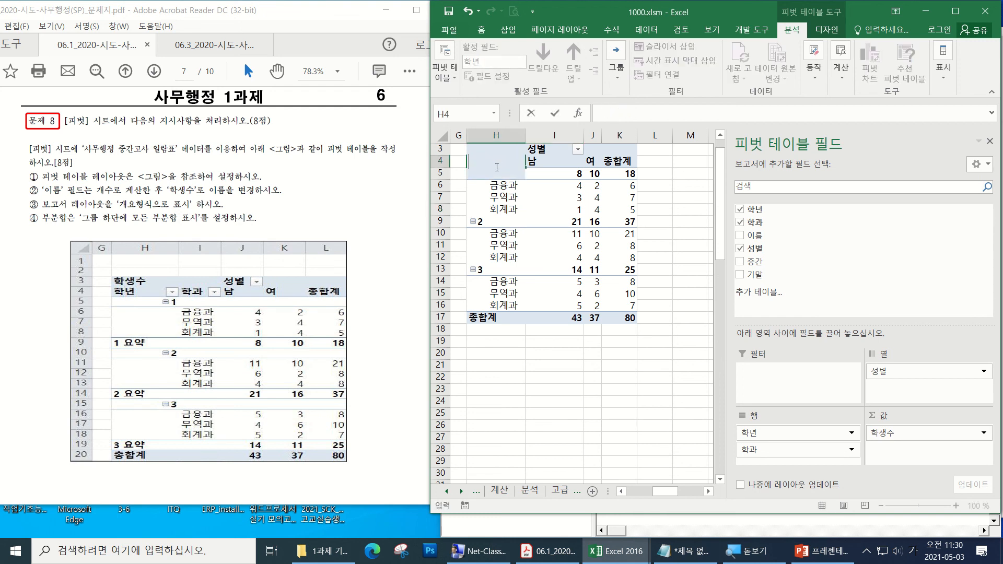
type("학년")
key("Return")
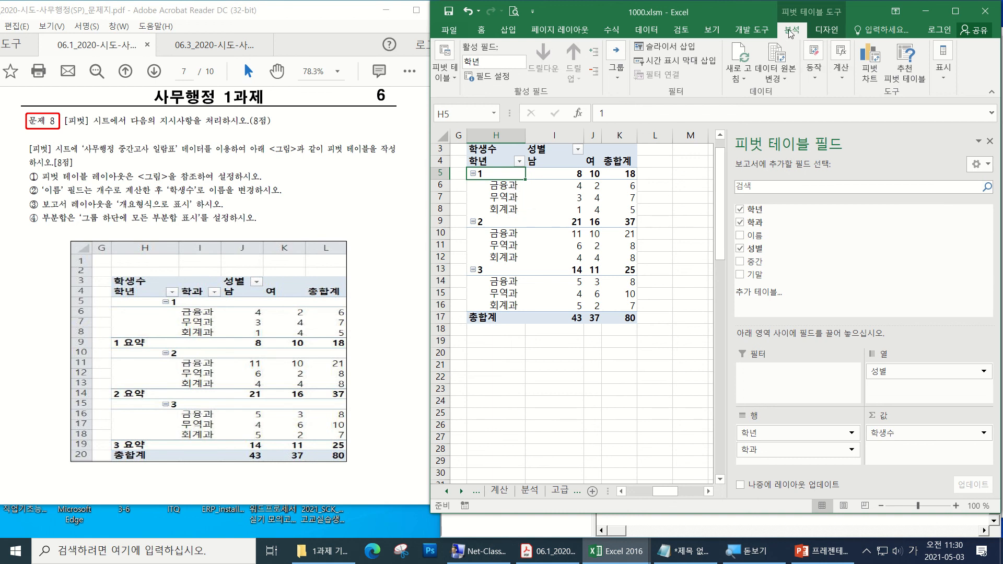
- Apply the compact report layout to the pivot table, and switch it to outline form (개요 형식으로 표시)
left_click(832, 33)
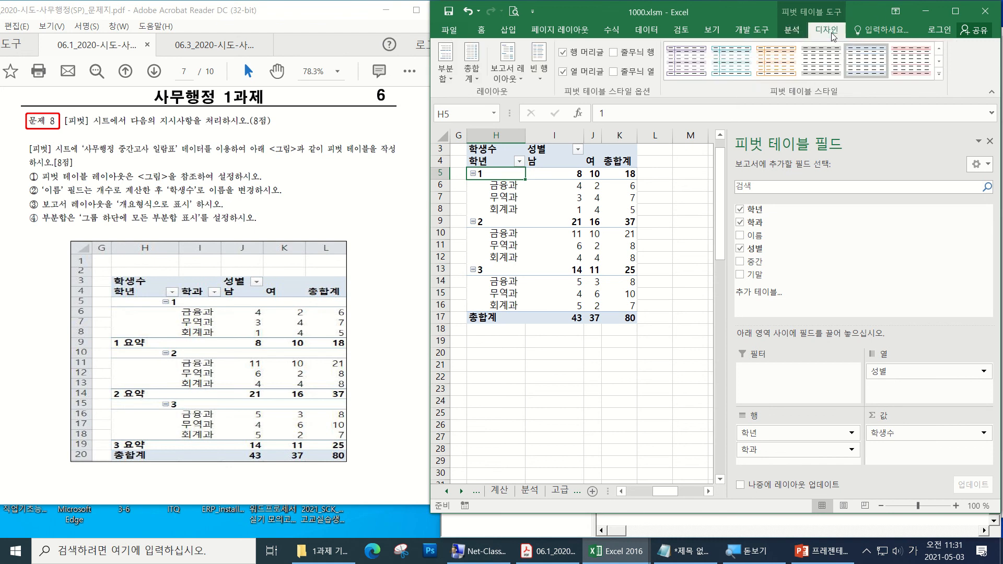
left_click(522, 78)
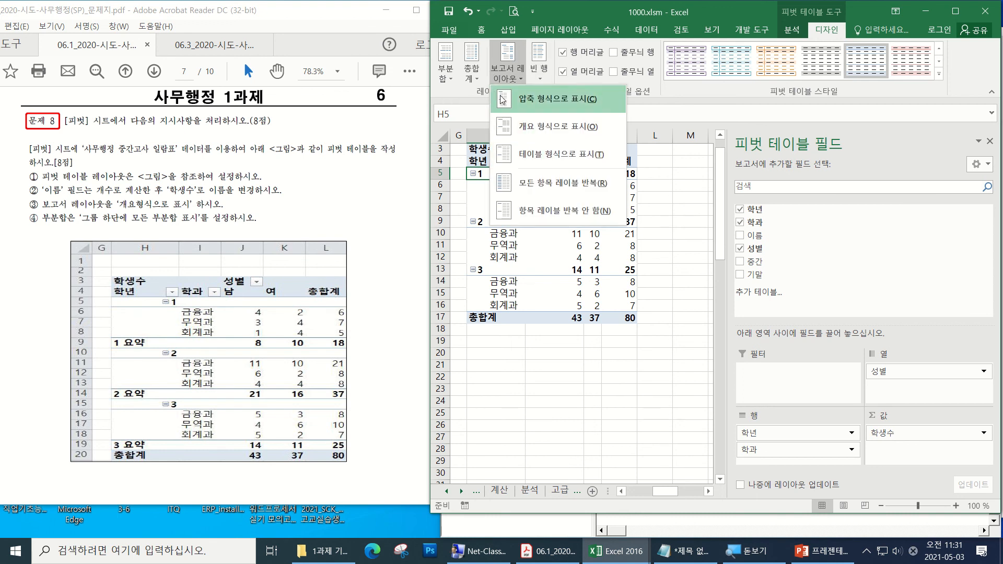
left_click(550, 100)
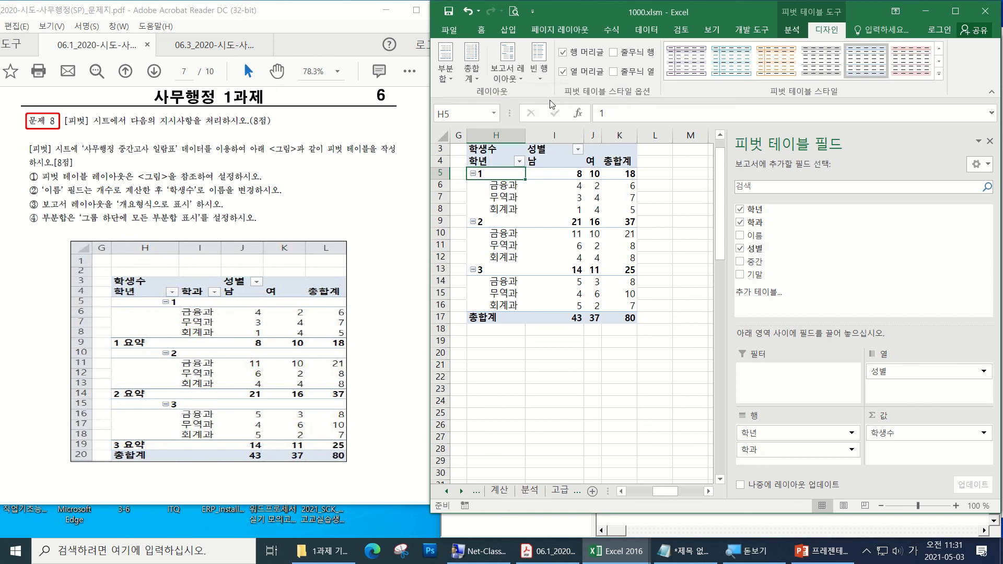
left_click(519, 80)
left_click(538, 124)
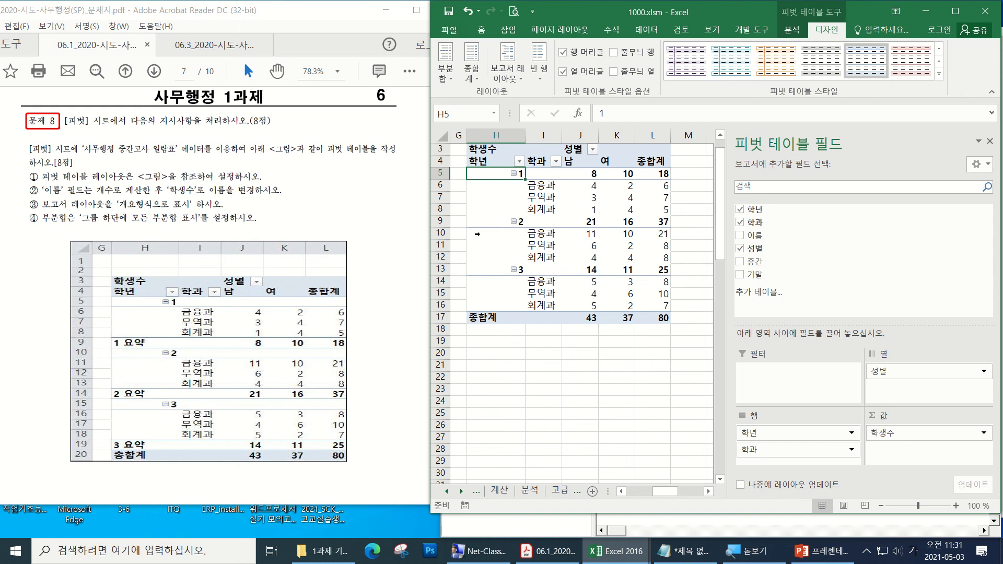
- Try the tabular report layout (테이블 형식으로 표시) and return the pivot table to outline form
left_click(515, 73)
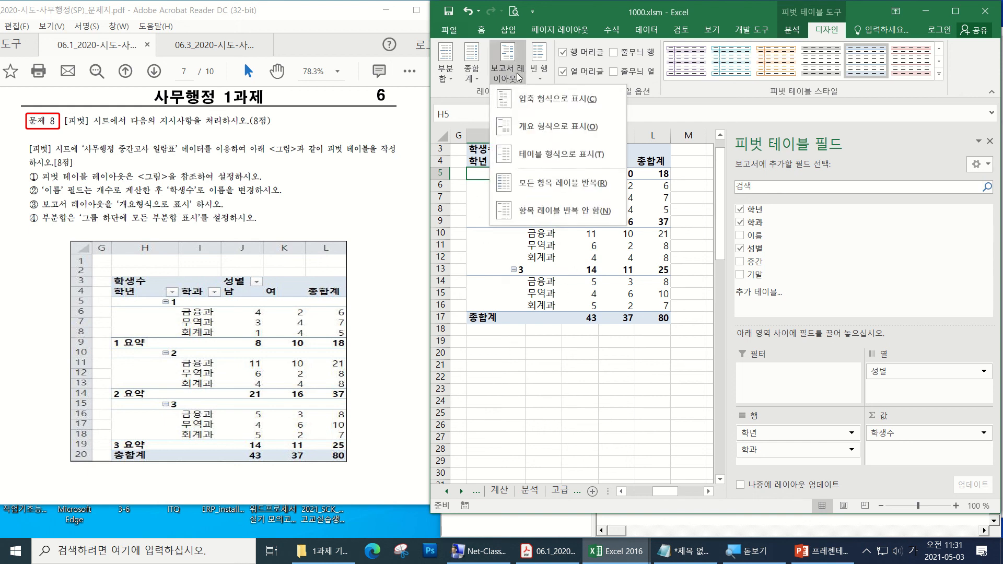
left_click(550, 155)
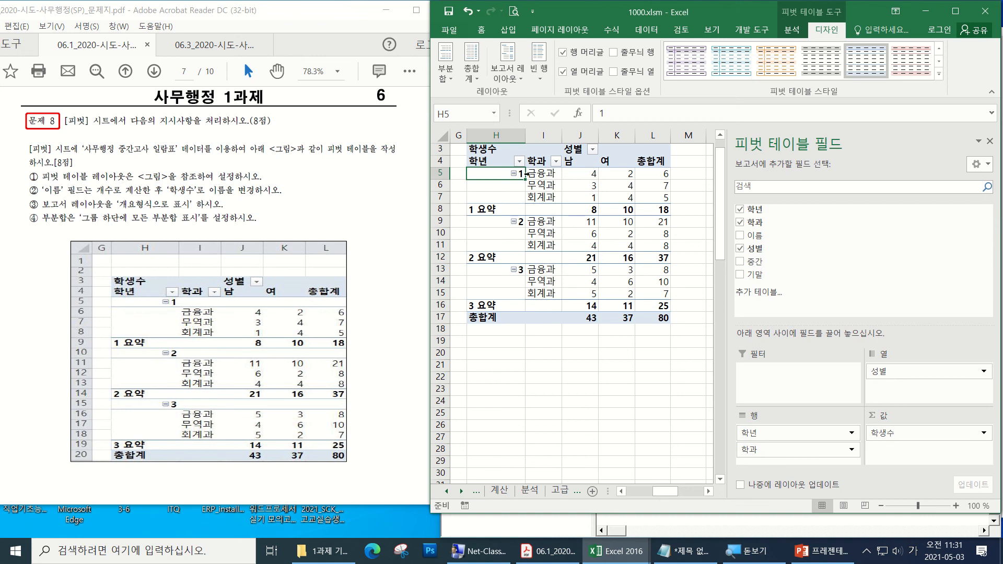
left_click(510, 73)
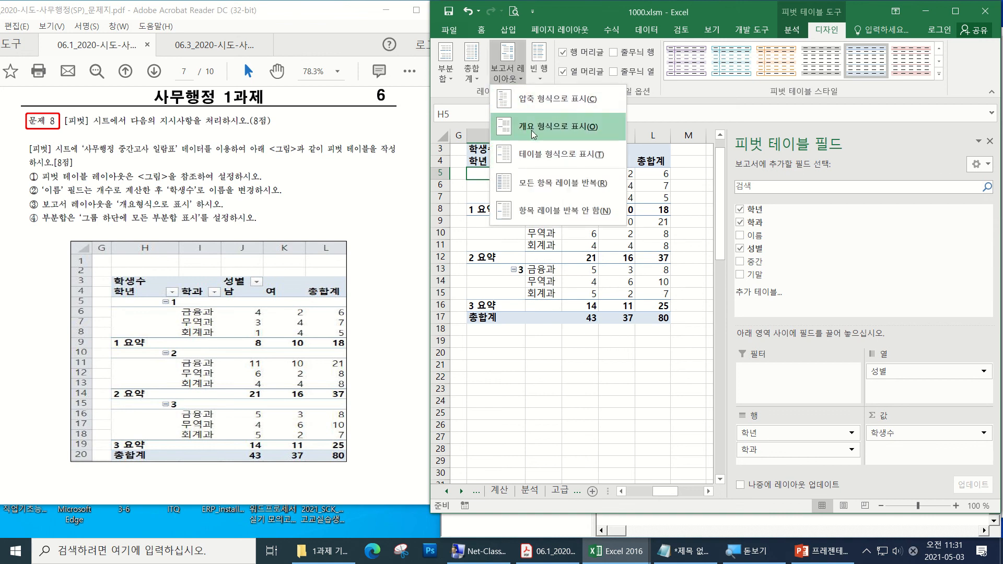
left_click(533, 132)
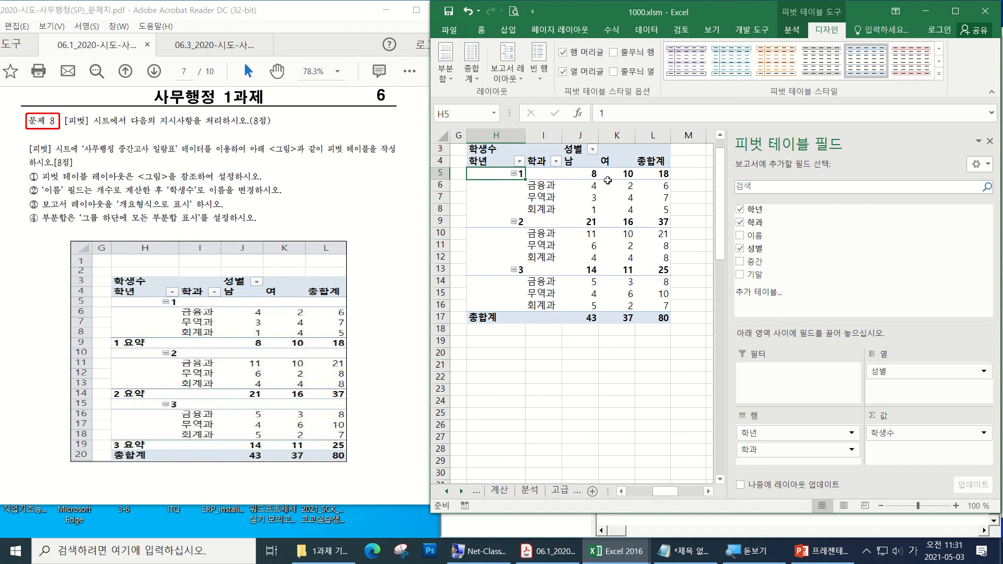
- Mark the 1 요약 subtotals in the PDF sample, and turn off 각 그룹 상단에 부분합 표시 in the 학년 field's layout settings
left_click(592, 174)
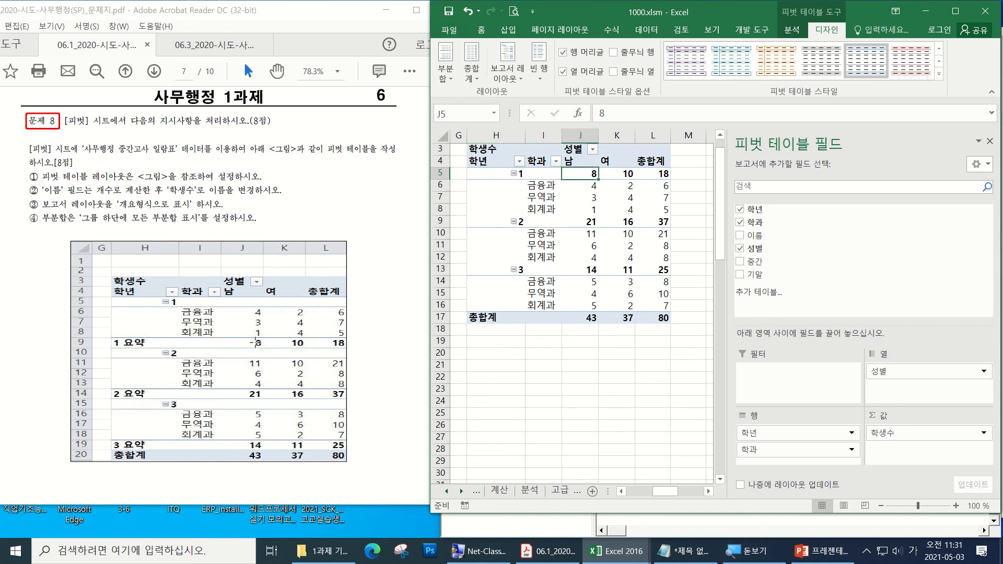
left_click(246, 343)
left_click_drag(246, 343, 372, 340)
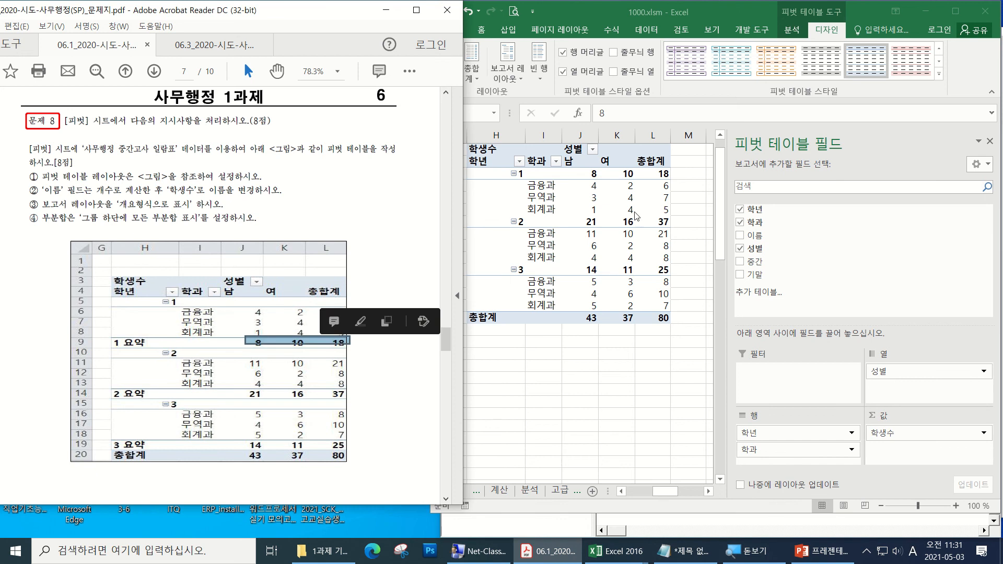
left_click(581, 175)
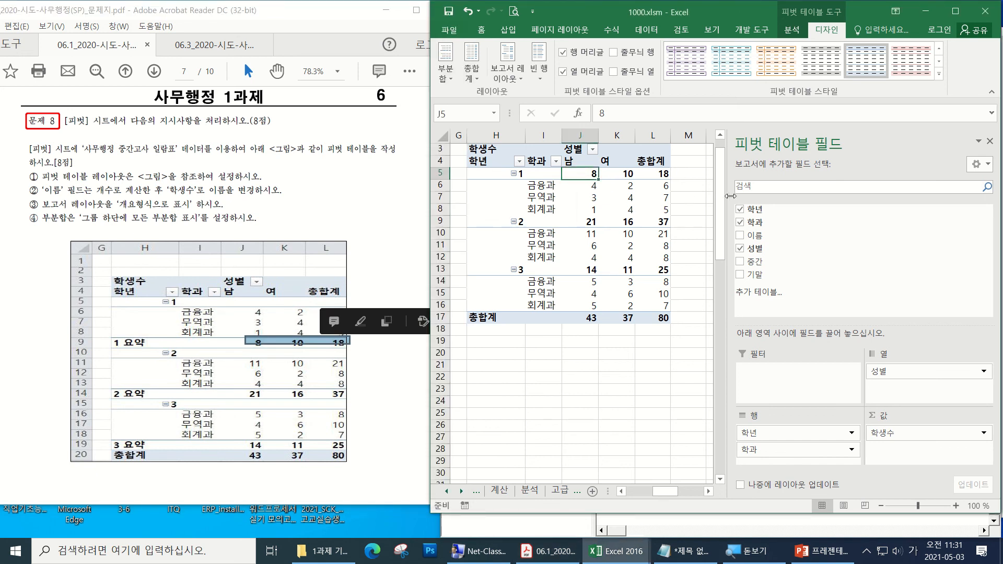
left_click(852, 433)
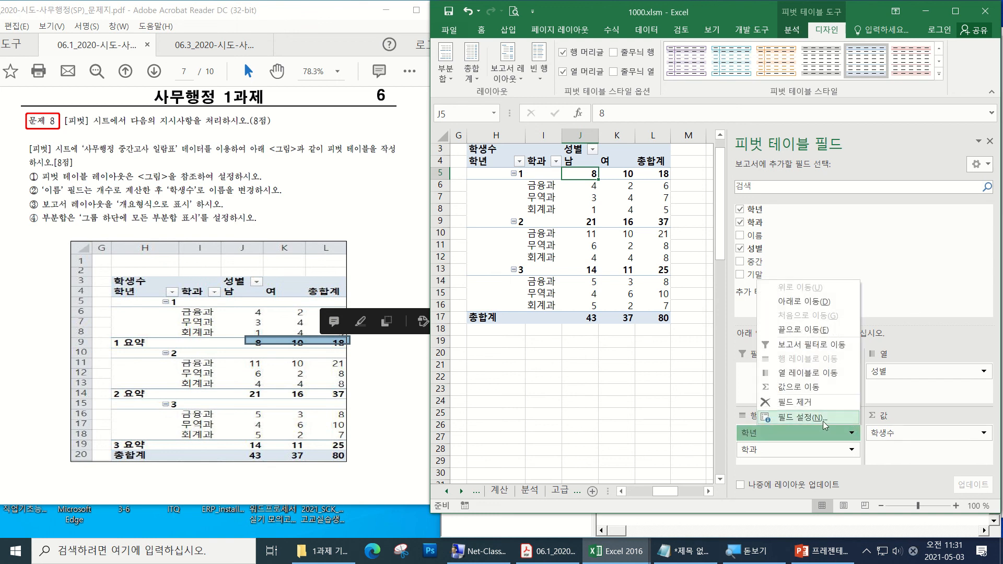
left_click(807, 420)
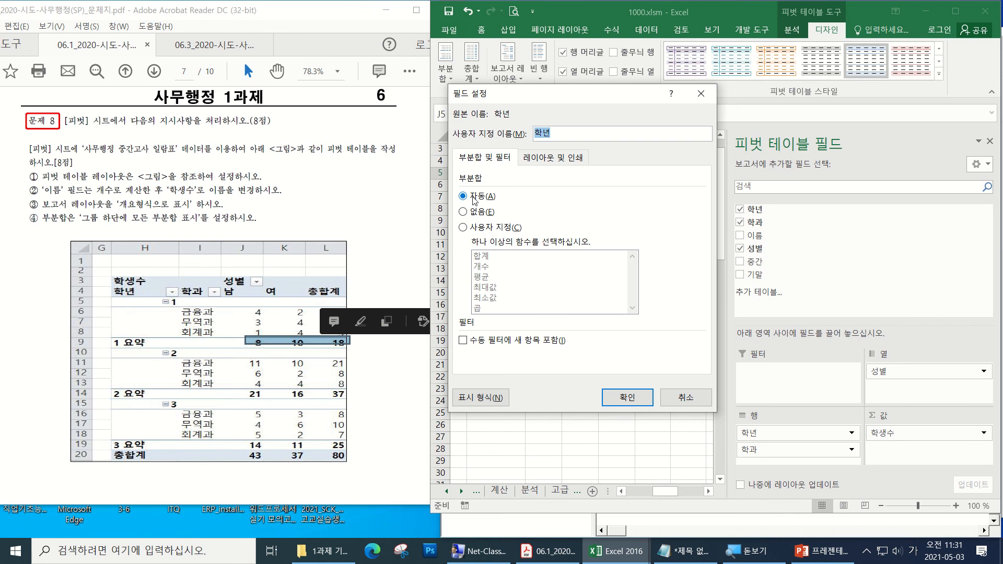
left_click(550, 159)
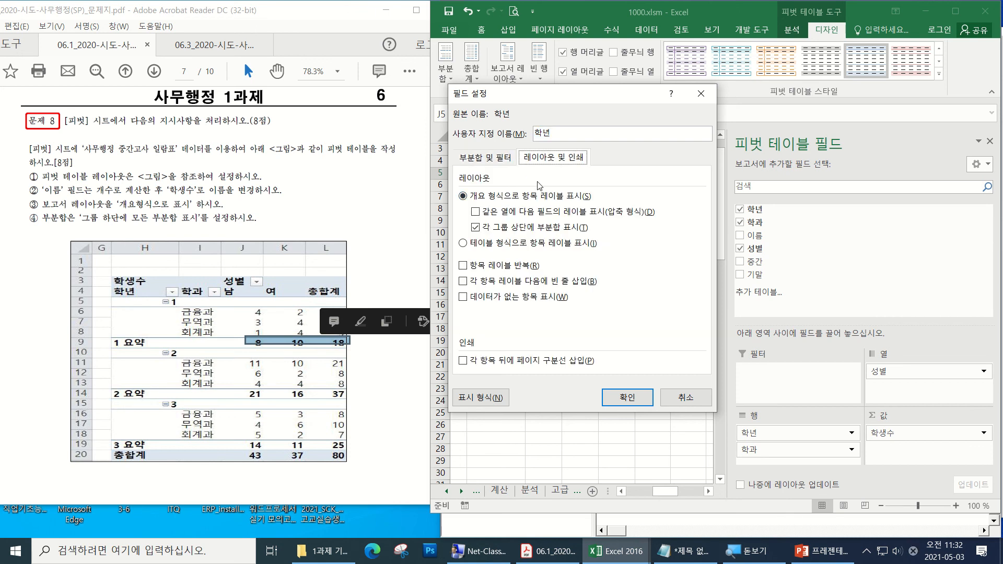
left_click(520, 231)
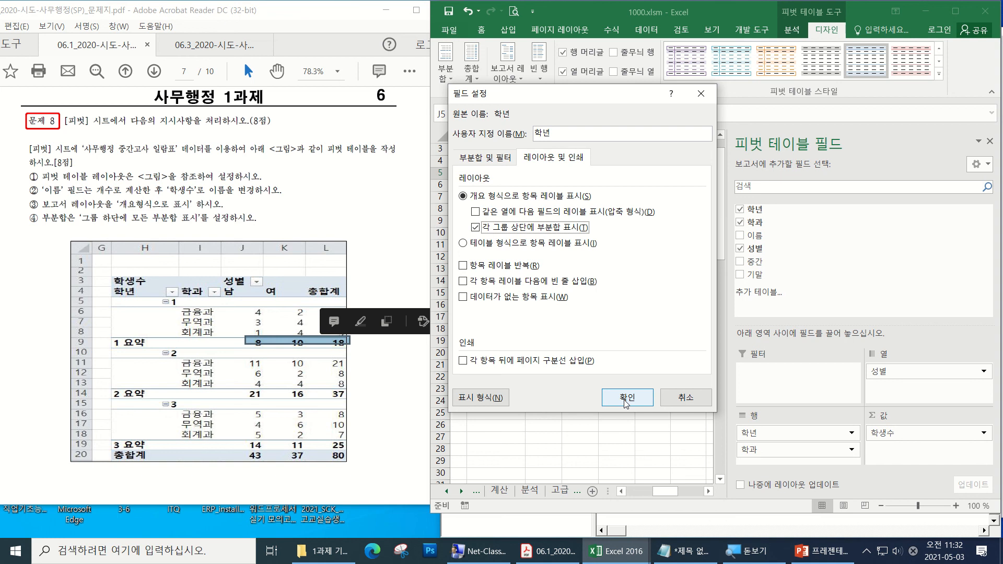
left_click(531, 232)
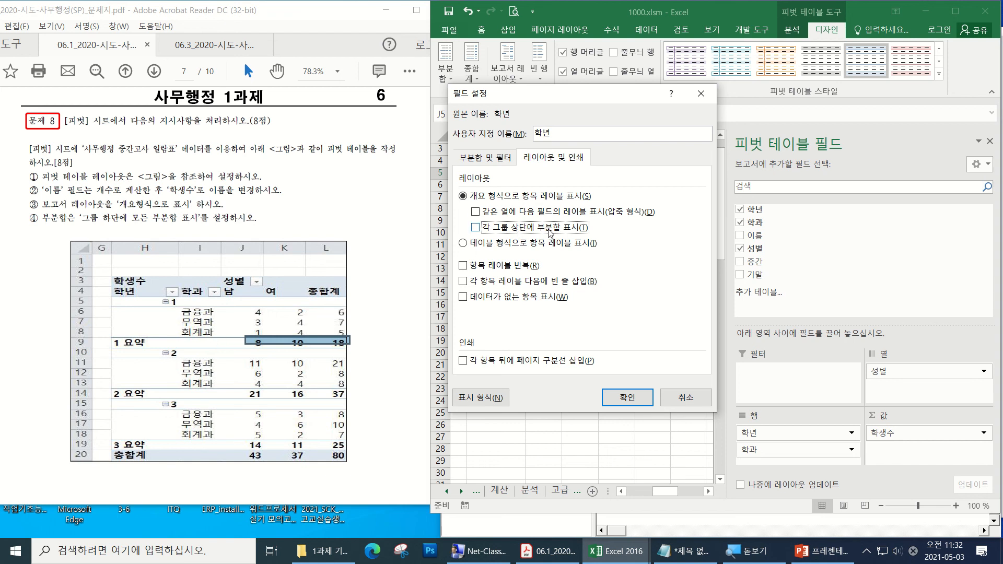
left_click(622, 396)
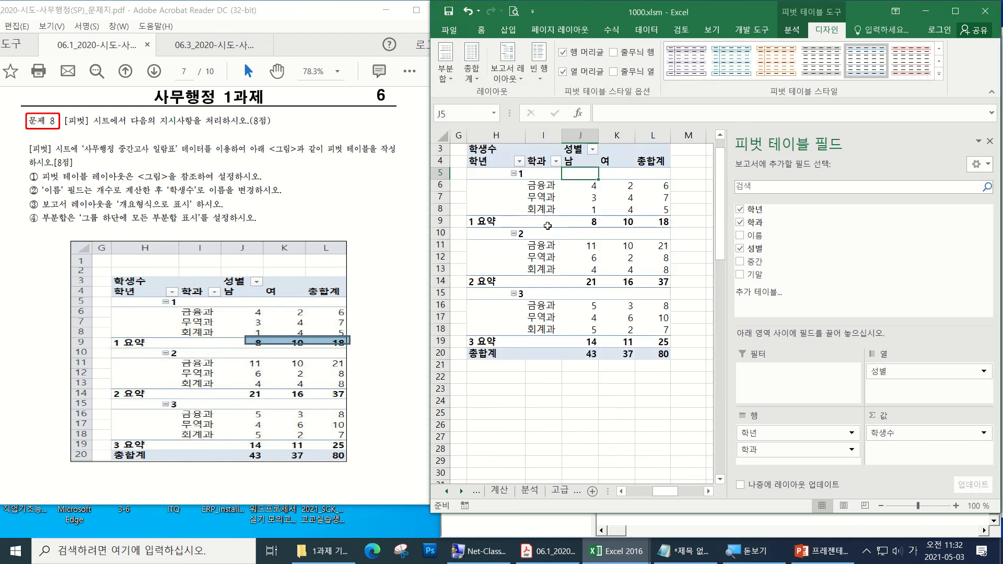
- Show all of the pivot table's subtotals at the top of each group (그룹 상단에 모든 부분합 표시)
left_click(476, 222)
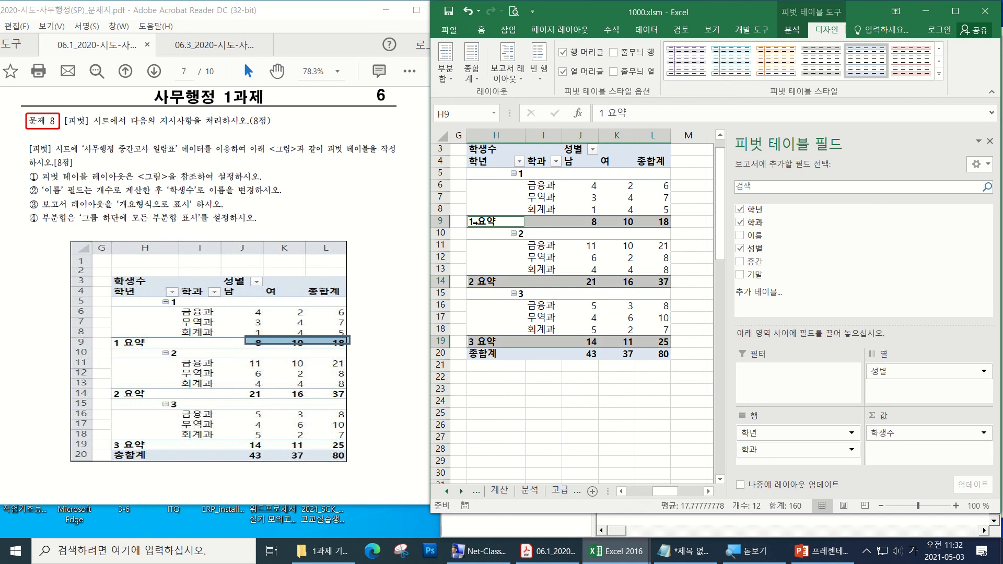
left_click(445, 73)
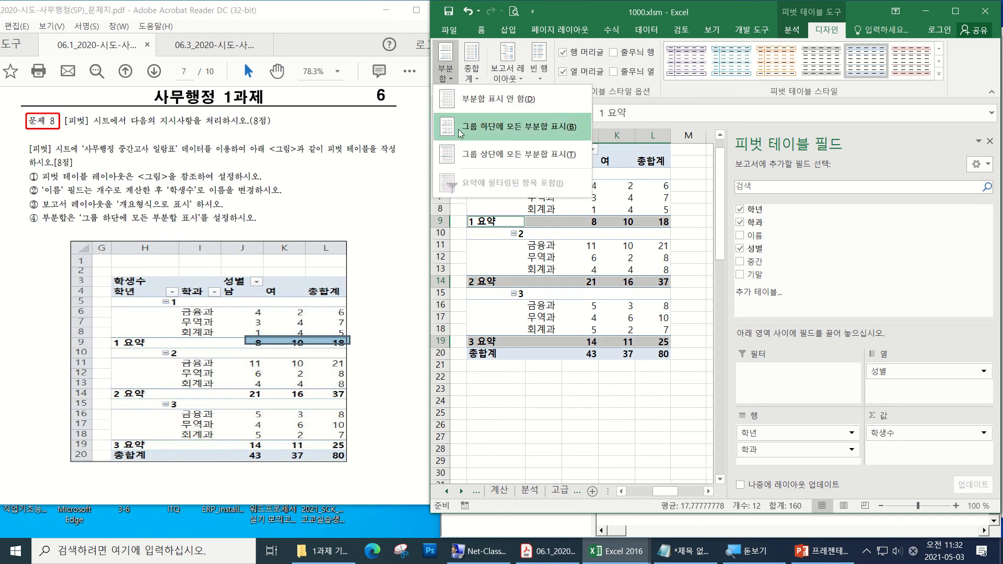
left_click(515, 154)
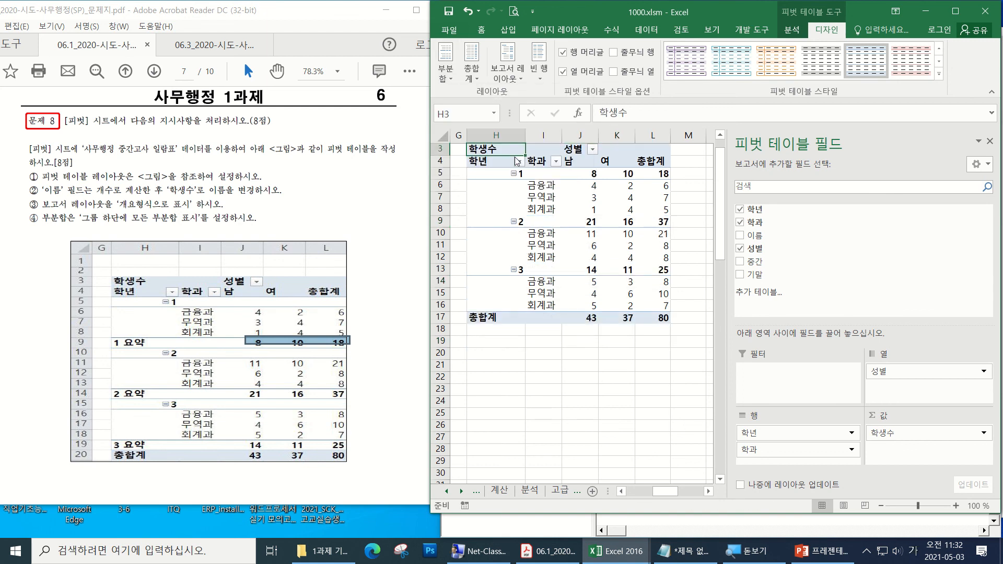
- Show all of the pivot table's subtotals at the bottom of each group (그룹 하단에 모든 부분합 표시)
left_click(447, 73)
left_click(468, 128)
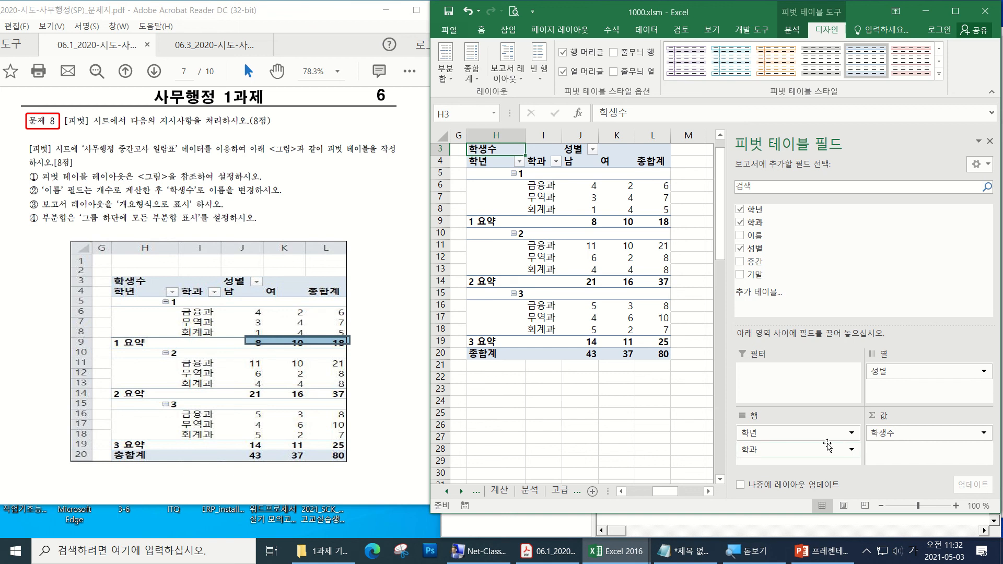
left_click(600, 429)
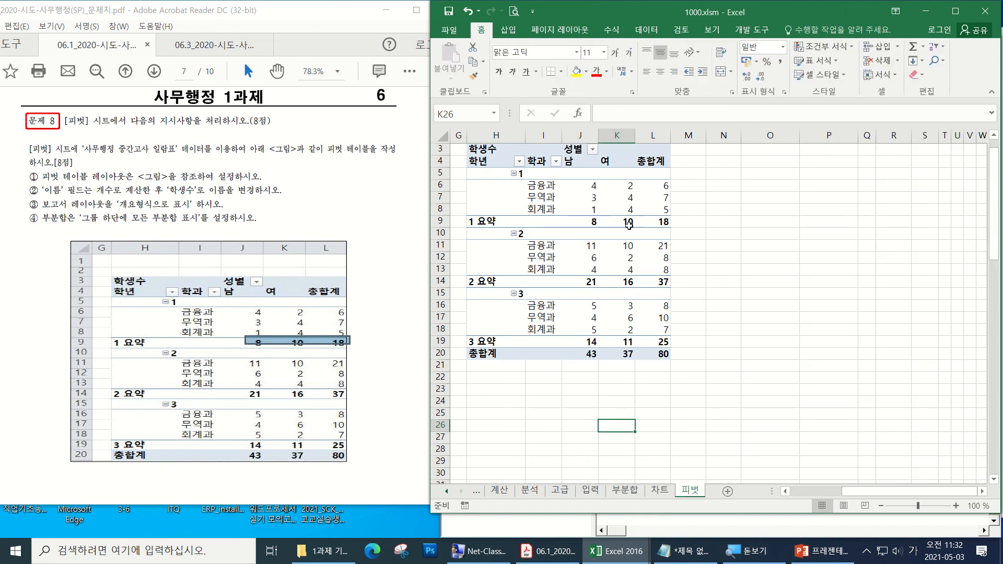
- Examine the pivot table's 총합계 row and 총합계 column by selecting each of them
left_click(650, 157)
left_click(469, 354)
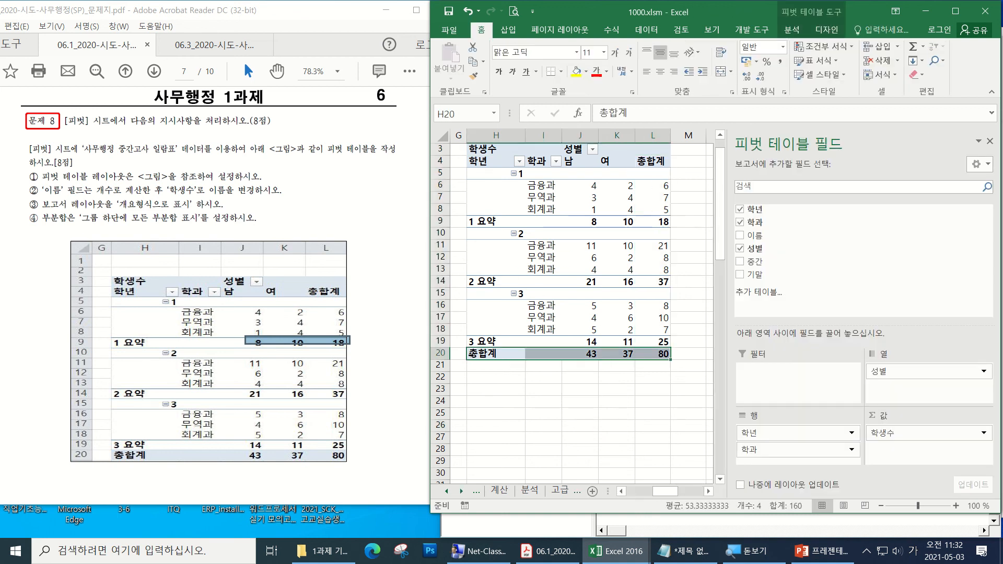
left_click(659, 154)
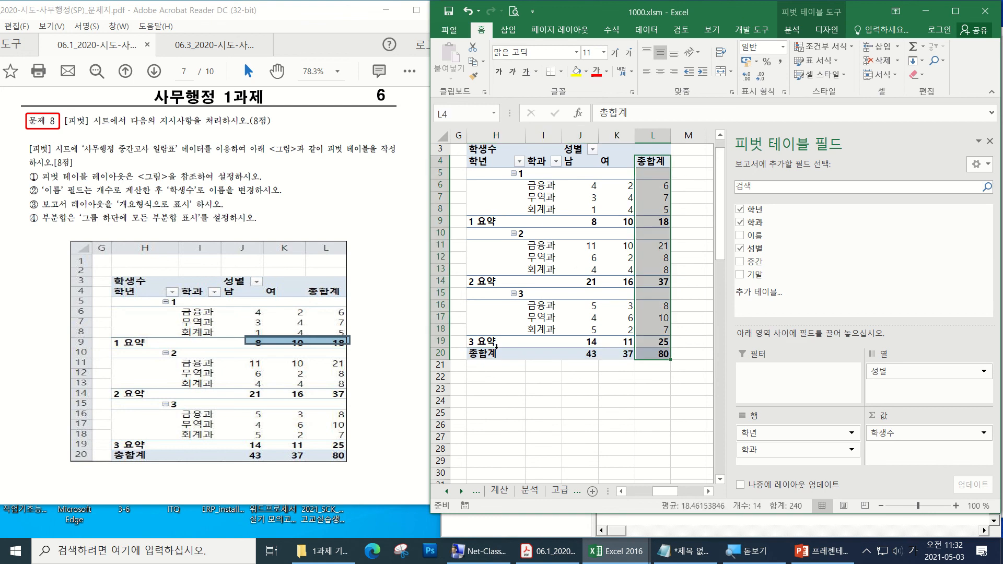
left_click(485, 364)
left_click(582, 209)
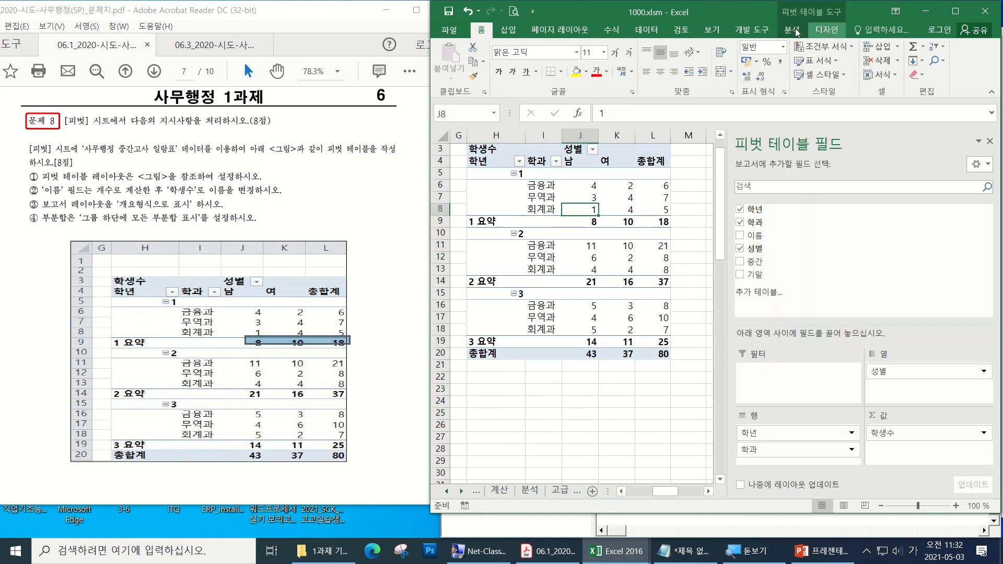
- Open the pivot table options and review the grand total settings 행 총합계 표시 and 열 총합계 표시
left_click(822, 31)
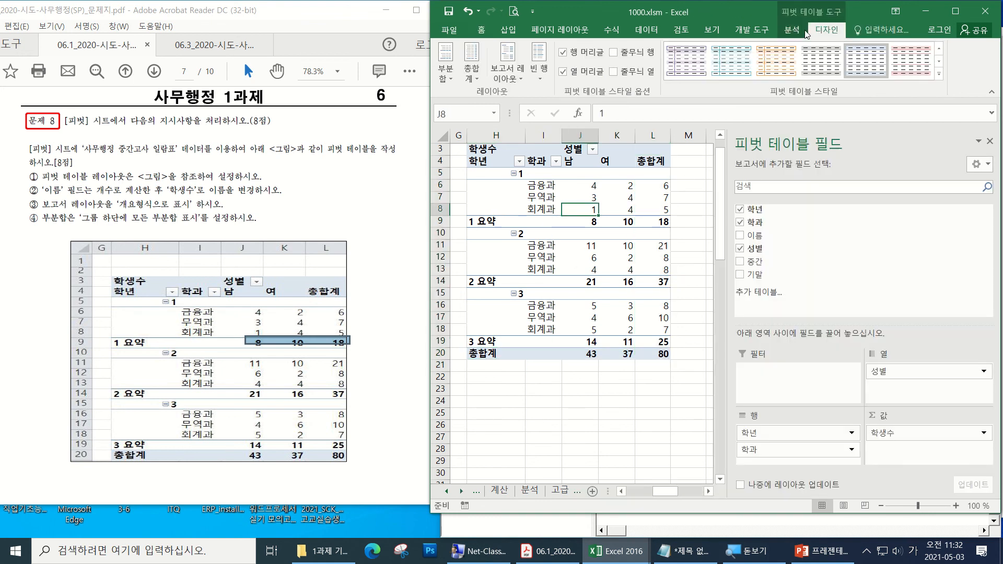
left_click(805, 32)
left_click(452, 76)
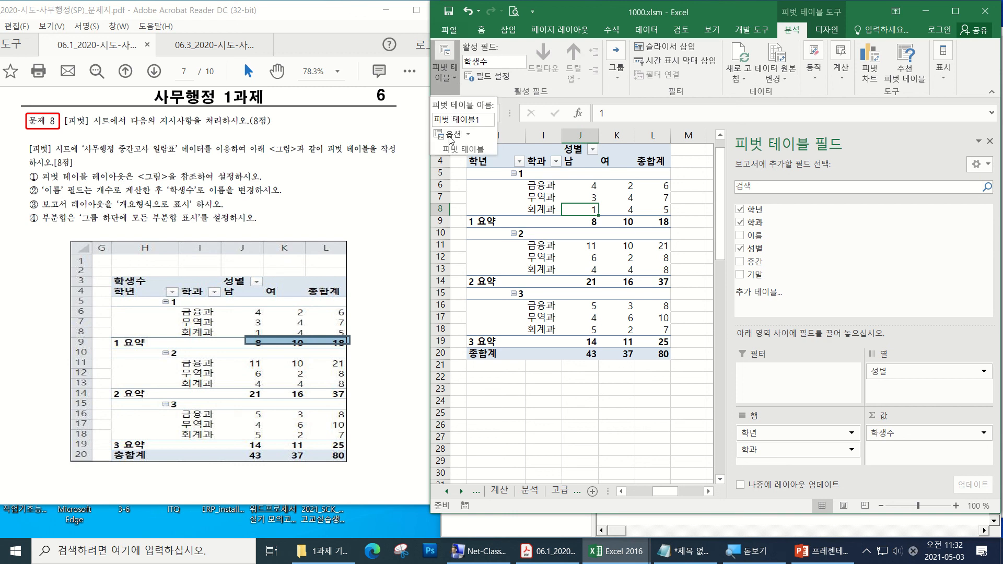
left_click(469, 135)
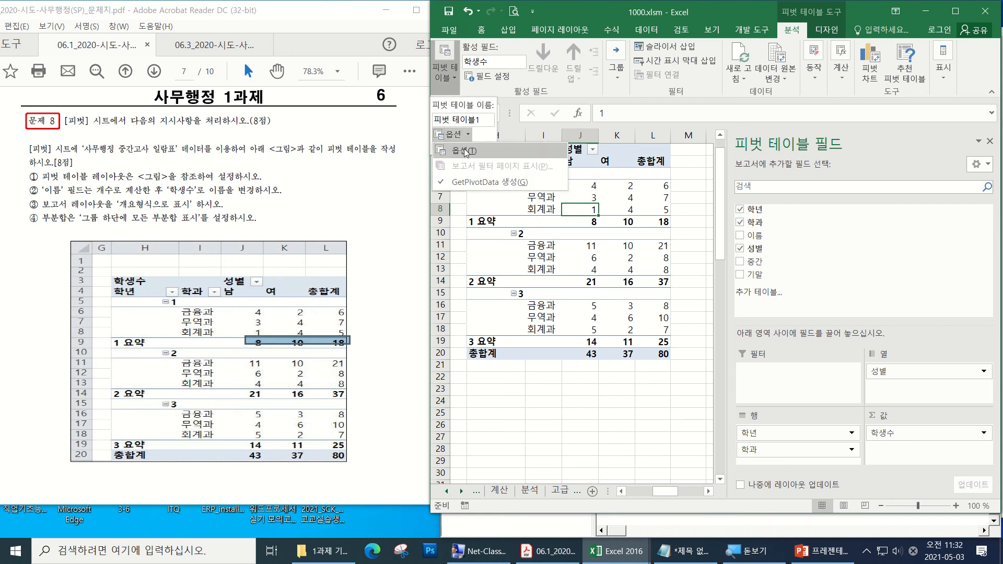
right_click(615, 234)
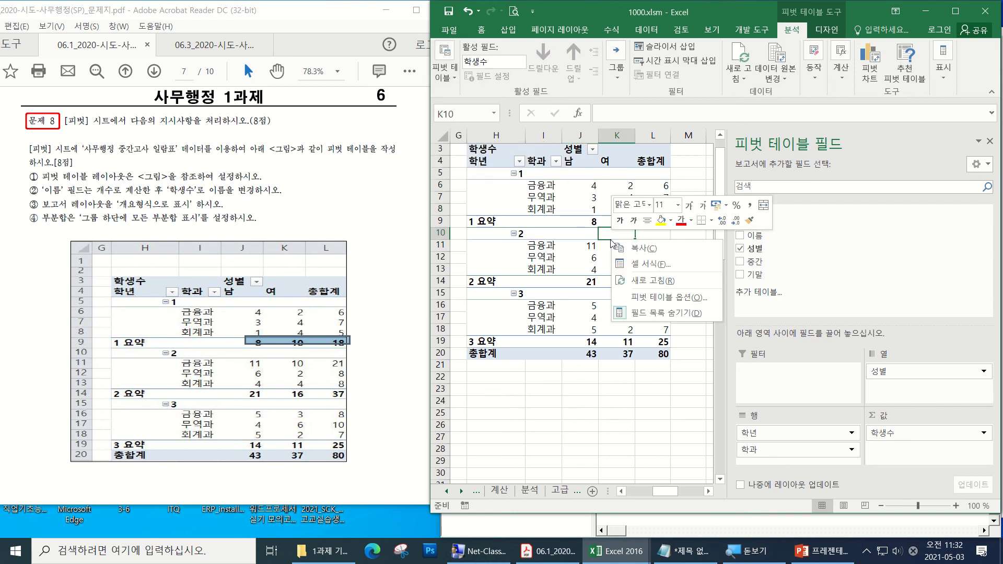
left_click(658, 305)
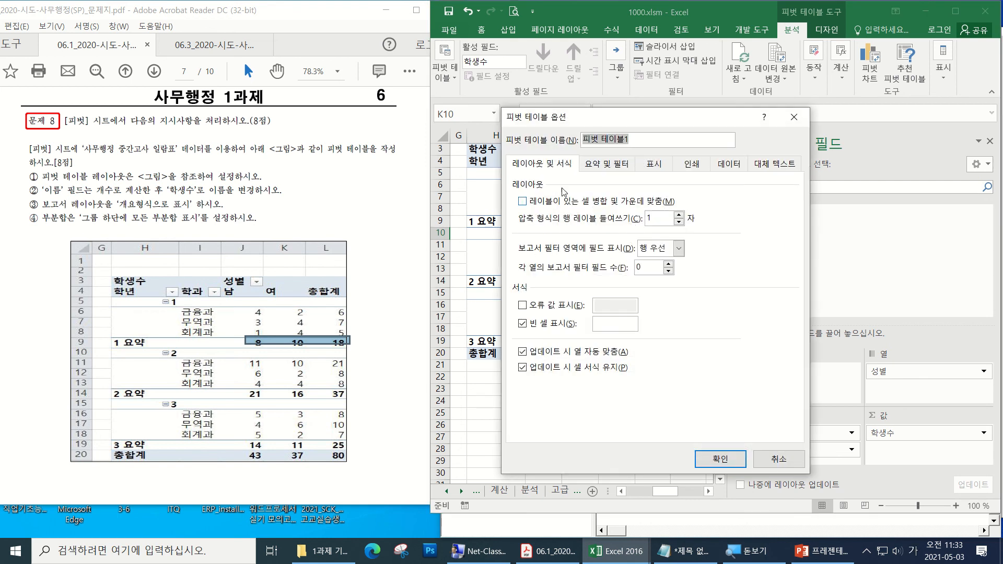
left_click(595, 165)
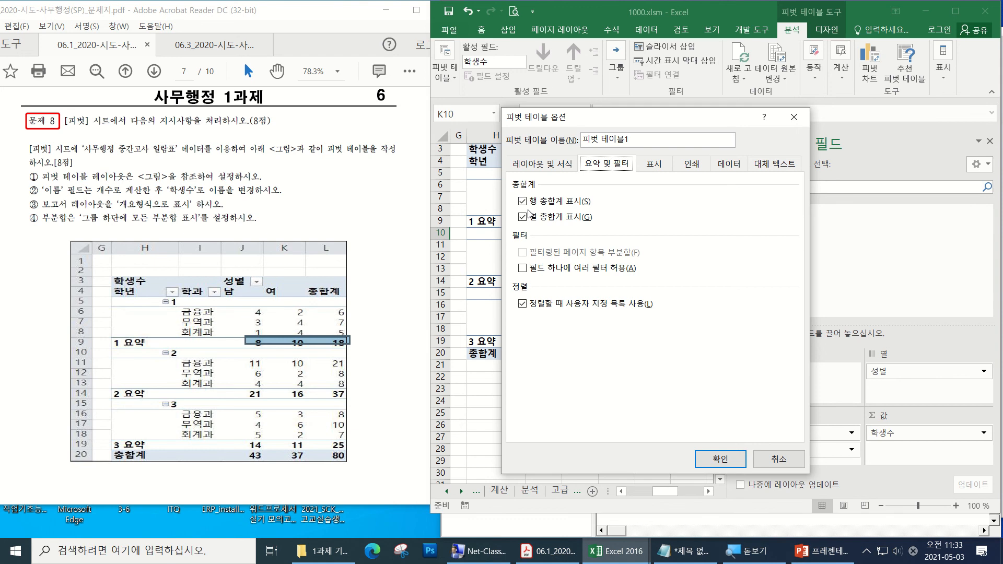
key("ctrl")
key("ctrl")
key("ctrl")
- Turn on 레이블이 있는 셀 병합 및 가운데 맞춤, leave 빈 셀 표시 enabled, and apply the pivot table options
left_click(545, 166)
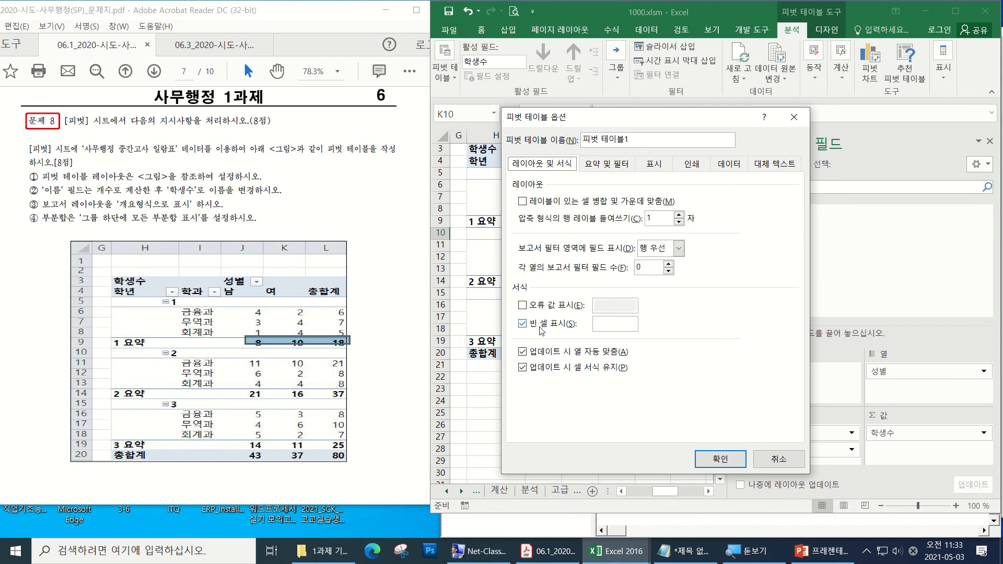
left_click(541, 204)
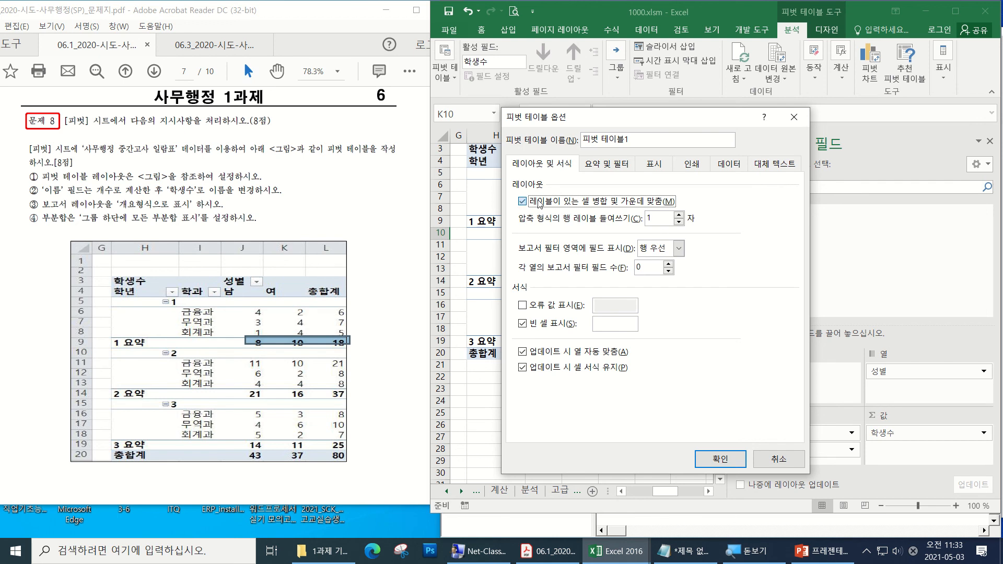
left_click(540, 203)
left_click(548, 324)
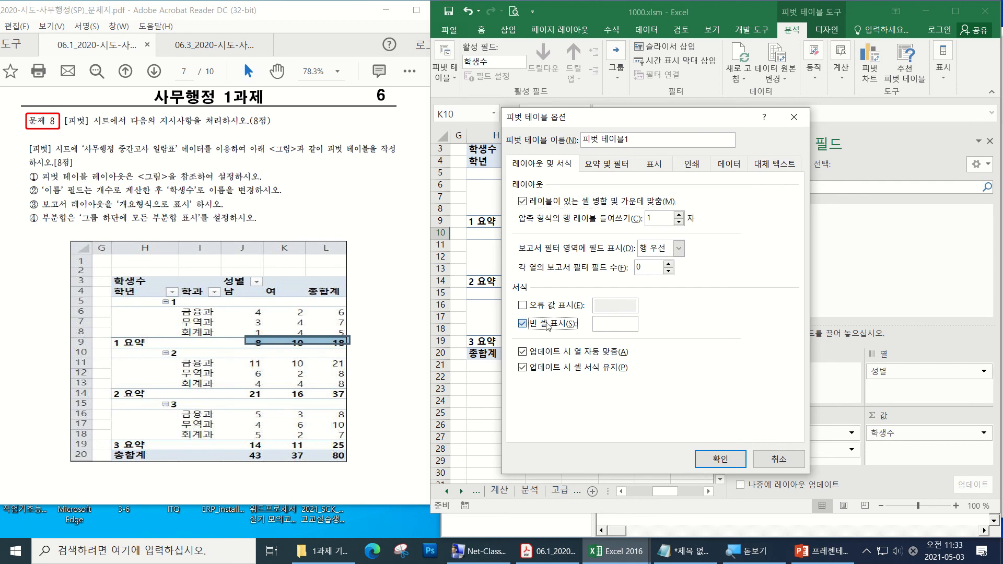
left_click(548, 323)
left_click(547, 323)
left_click(546, 323)
left_click(547, 323)
left_click(547, 323)
left_click(546, 323)
left_click(547, 323)
left_click(547, 323)
left_click(547, 323)
left_click(546, 323)
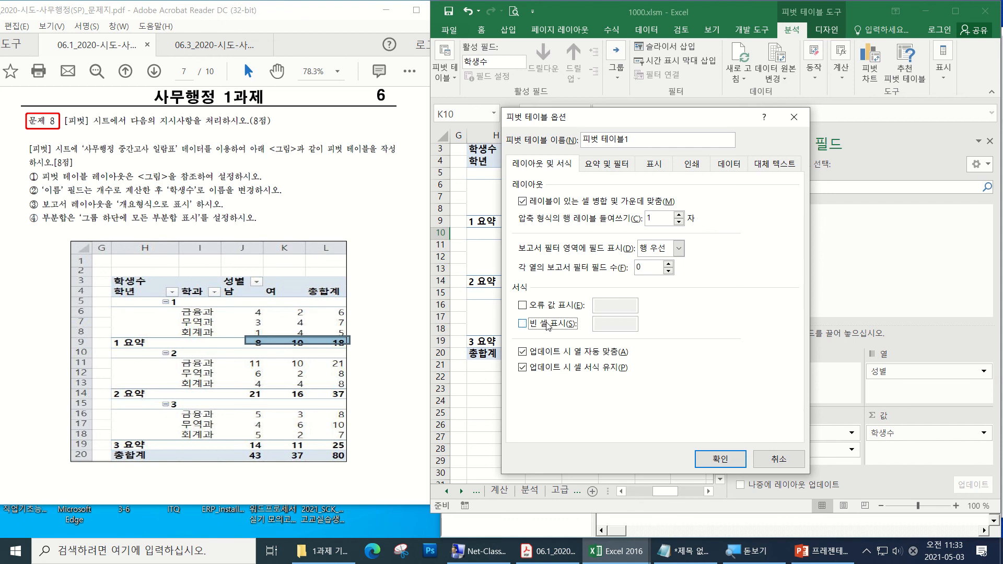
left_click(546, 323)
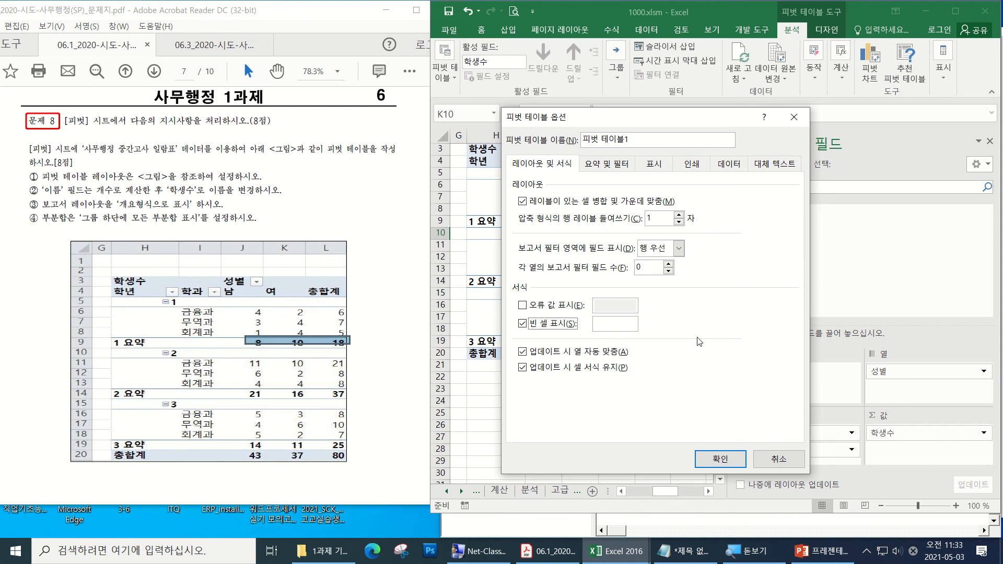
left_click(721, 459)
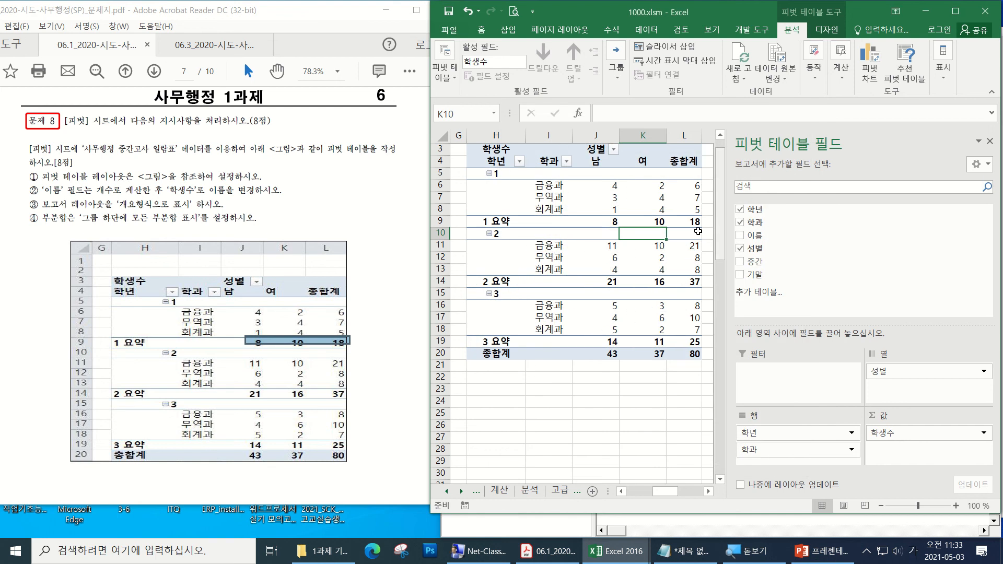
- Review the 값 표시 형식 choices in the 학생수 value field settings, keeping 계산 없음 selected
left_click(611, 189)
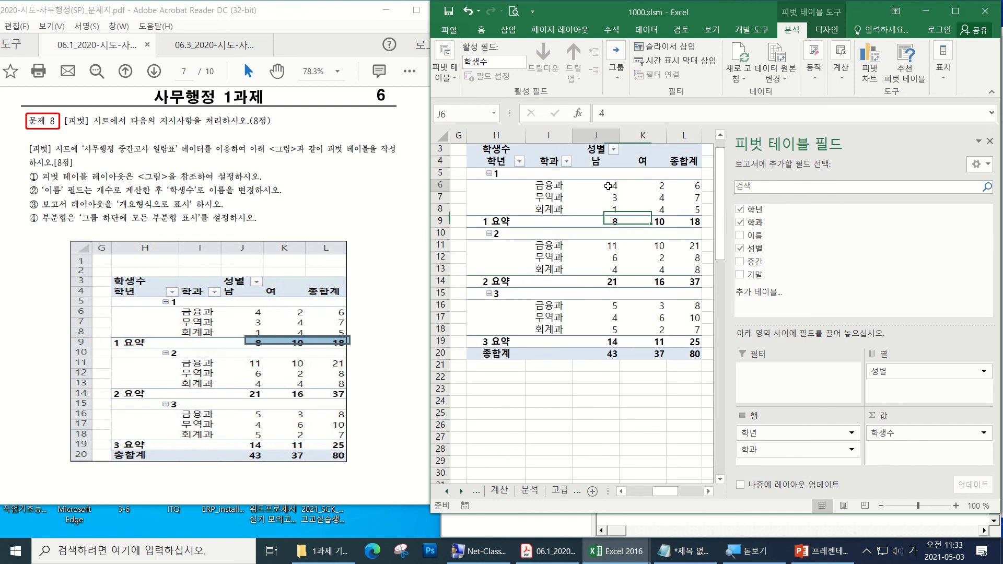
left_click(659, 185)
mouse_move(659, 184)
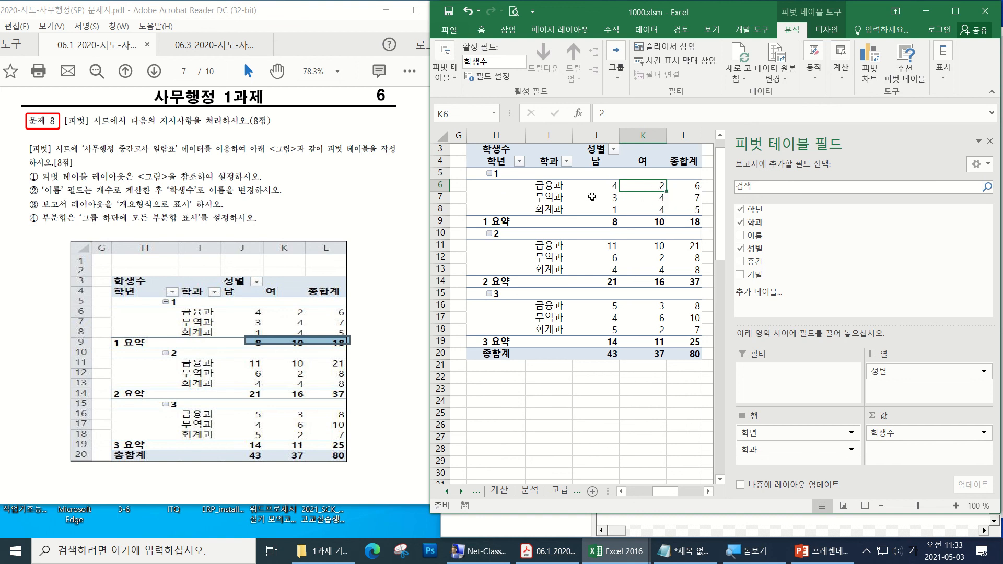
mouse_move(637, 269)
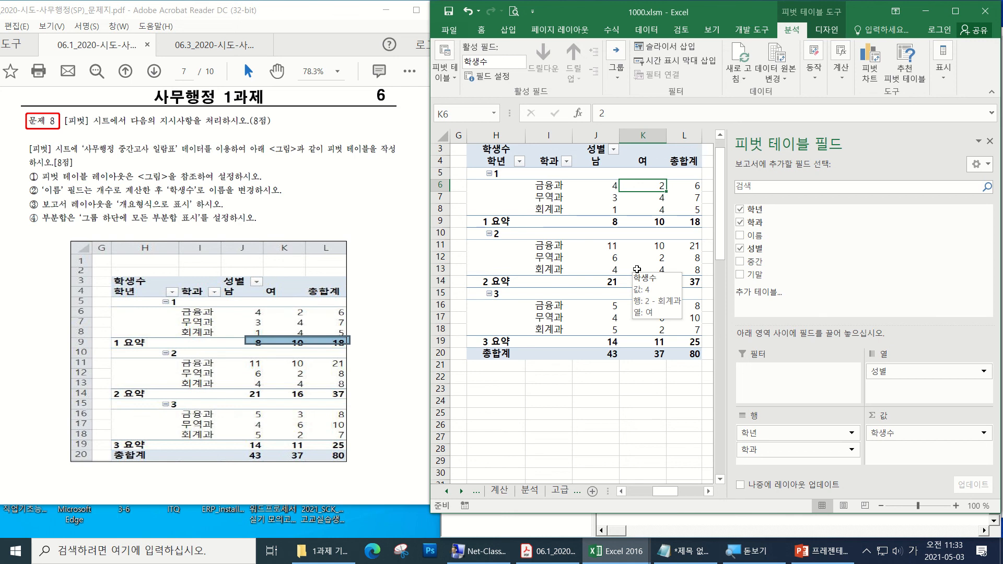
left_click(985, 434)
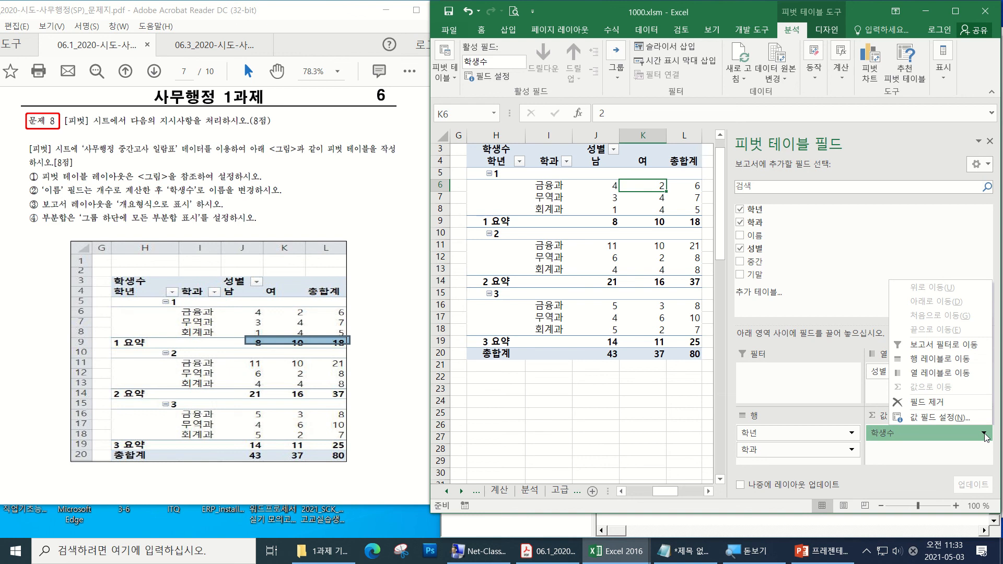
left_click(918, 421)
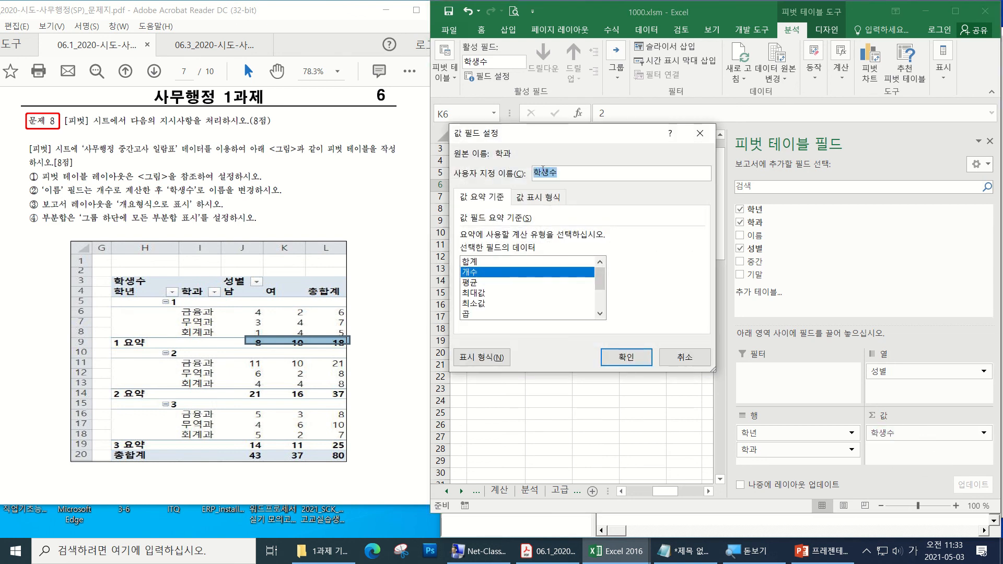
left_click_drag(543, 133, 682, 68)
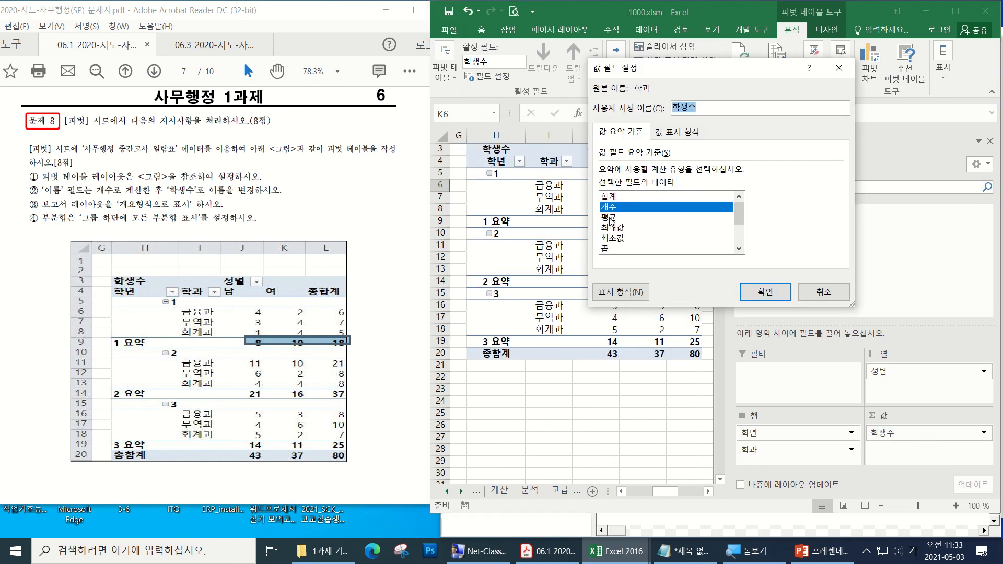
left_click(681, 133)
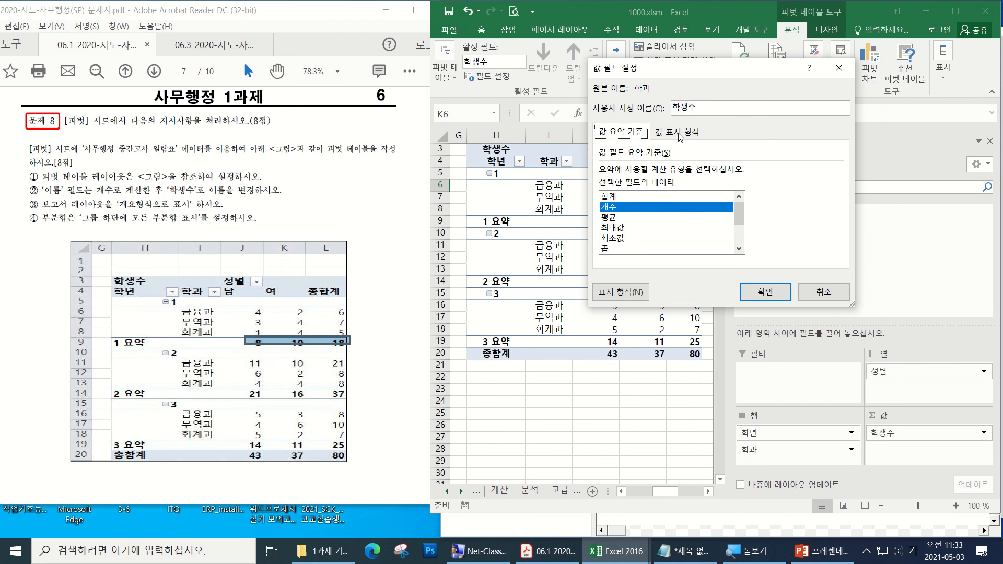
left_click(697, 174)
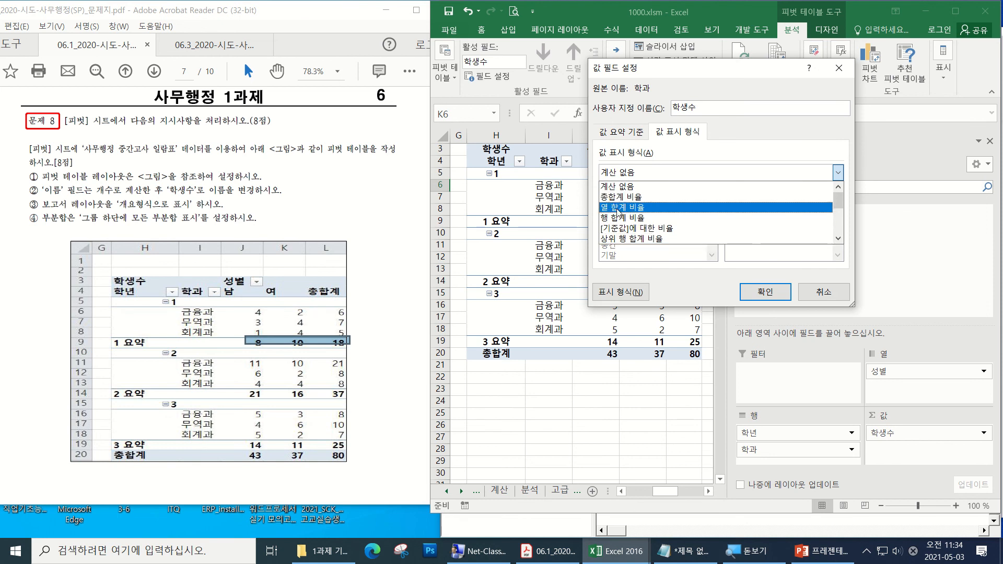
left_click(617, 186)
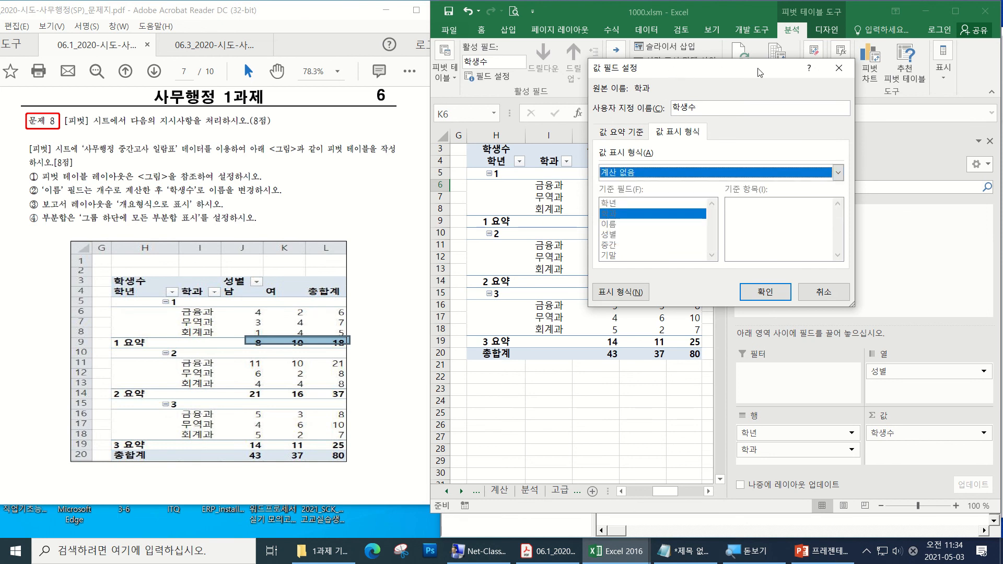
- Show the 학생수 values as a percentage of the column total (열 합계 비율)
left_click_drag(761, 73, 919, 82)
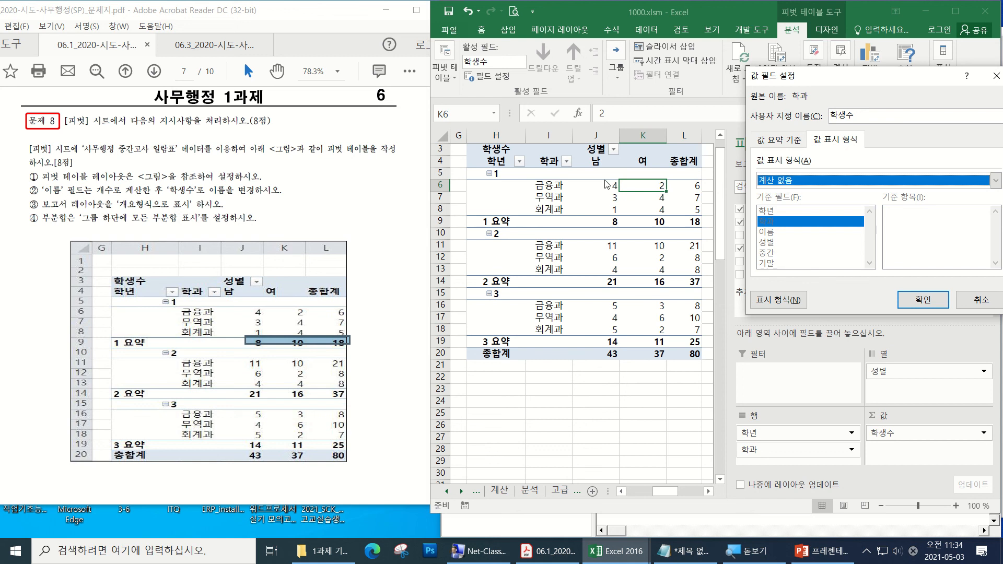
left_click(800, 180)
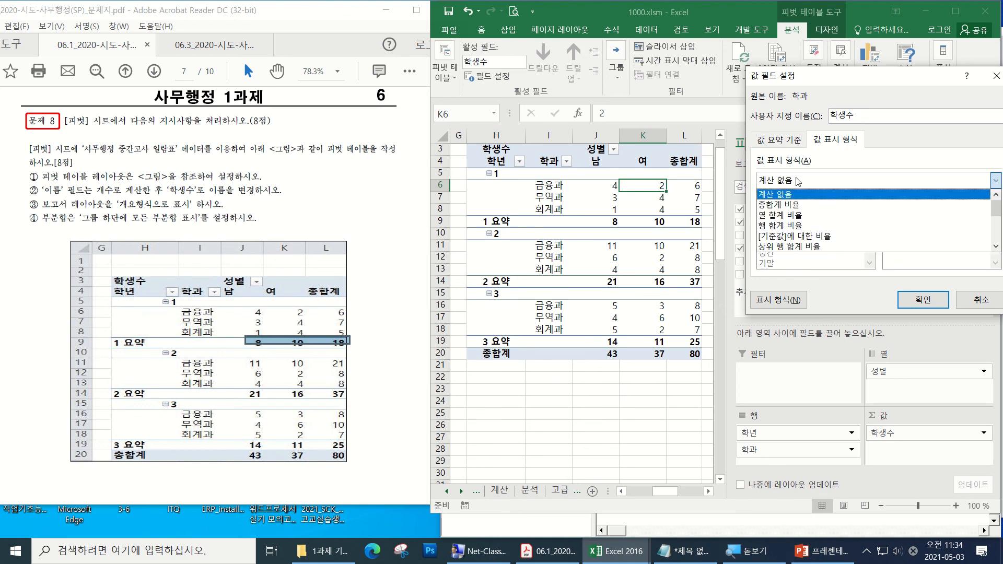
left_click(771, 223)
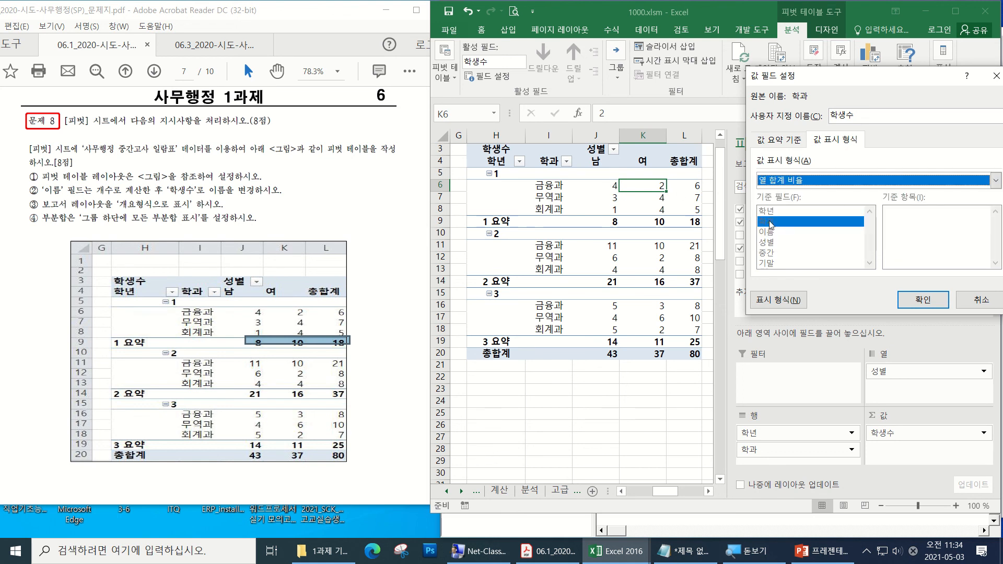
left_click(924, 302)
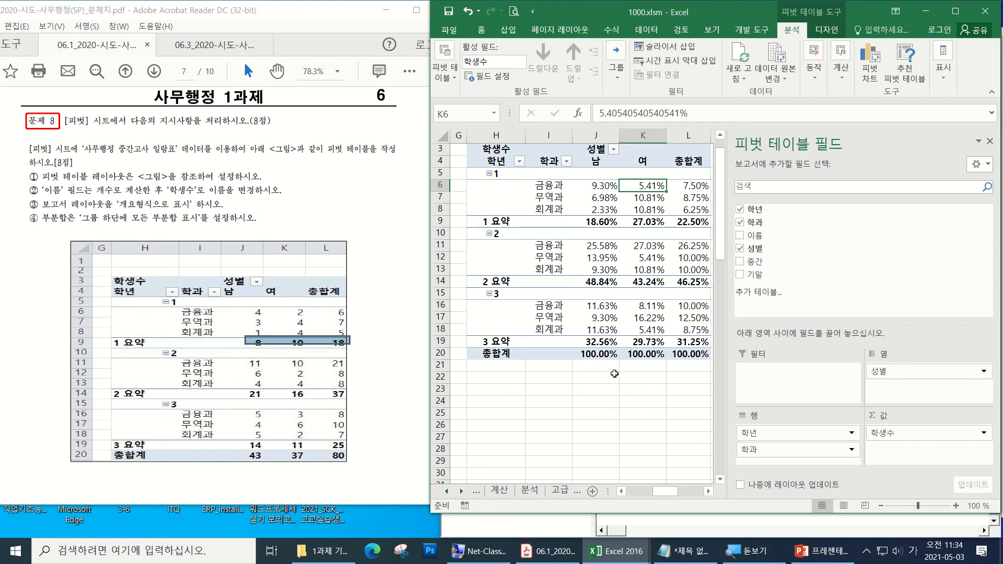
- Show the 학생수 values as a percentage of the row total (행 합계 비율)
left_click(984, 433)
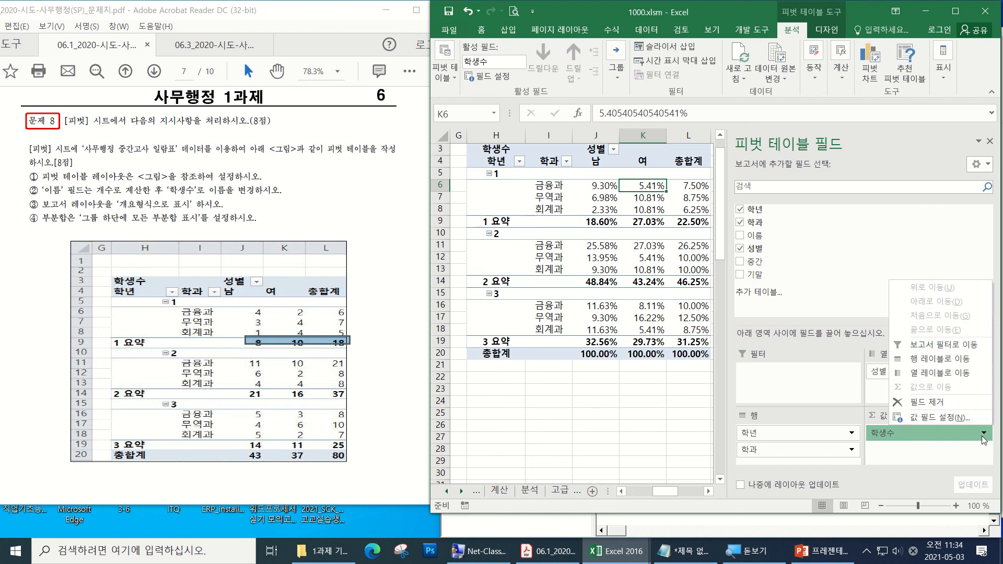
left_click(937, 417)
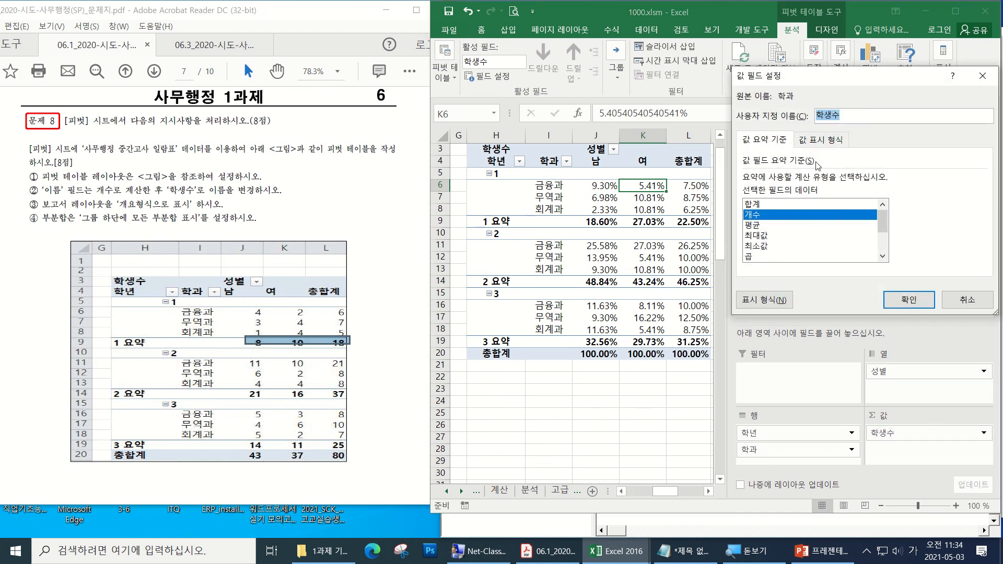
left_click(821, 140)
left_click(765, 181)
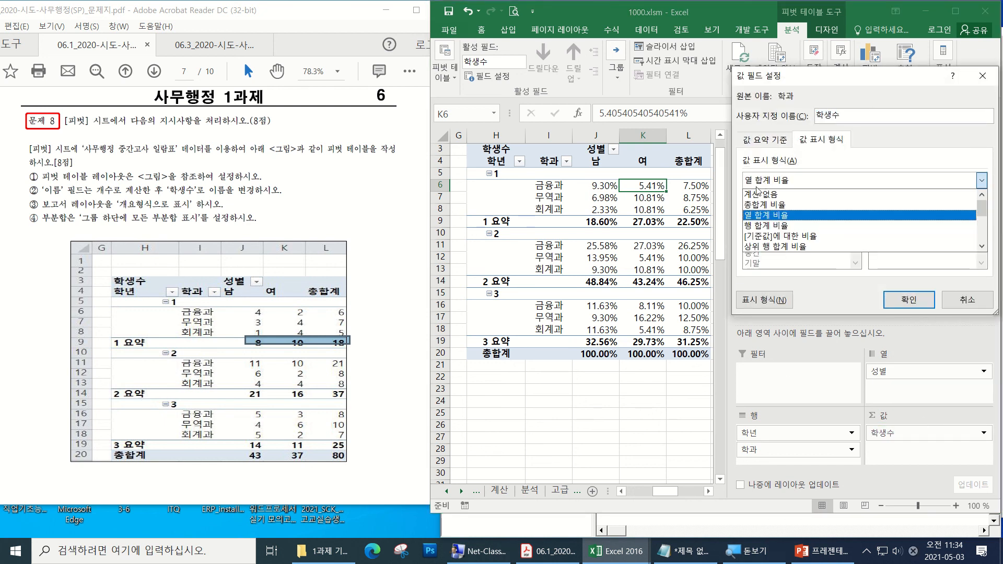
left_click(761, 226)
left_click(909, 300)
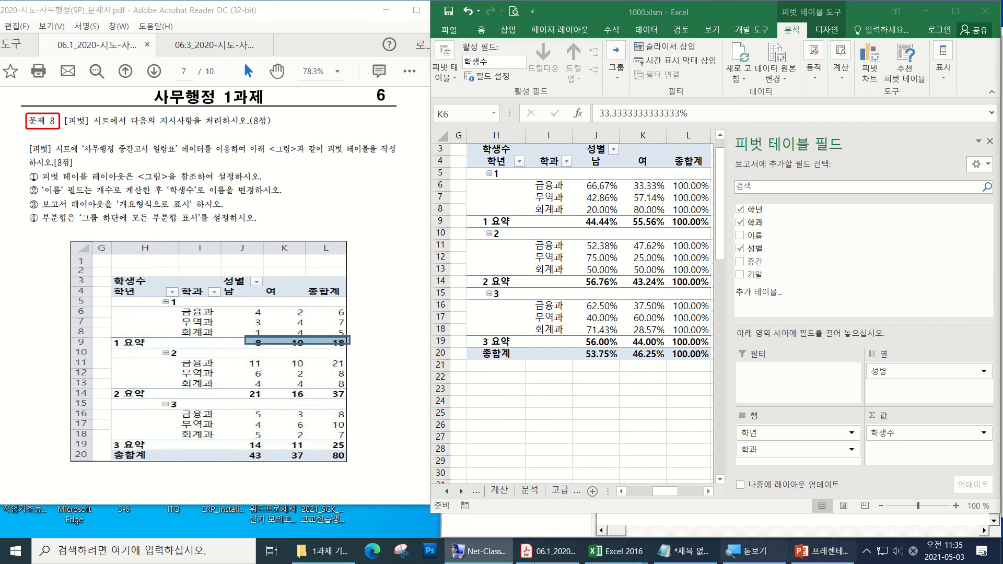
- Switch to the blank presentation in PowerPoint
left_click(818, 554)
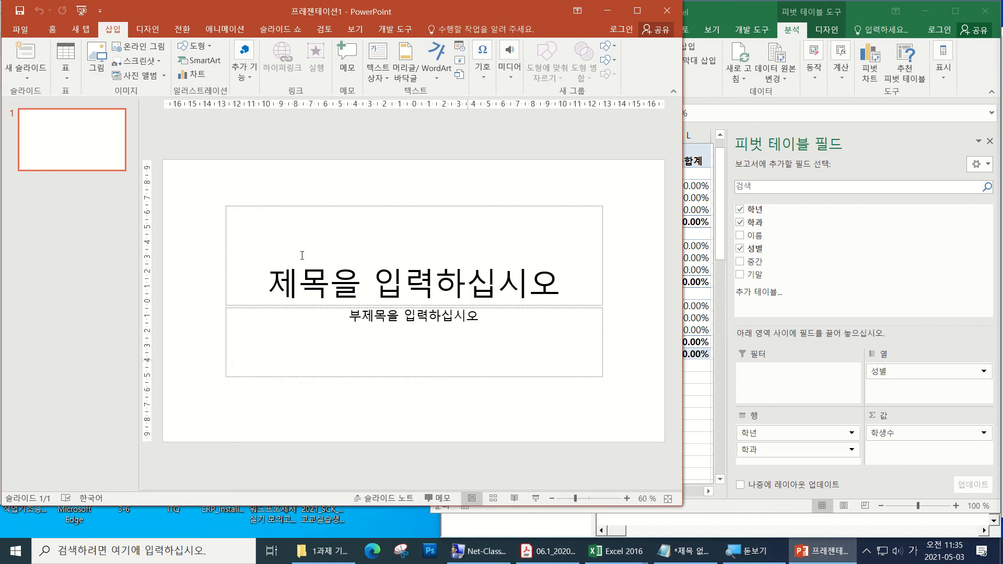